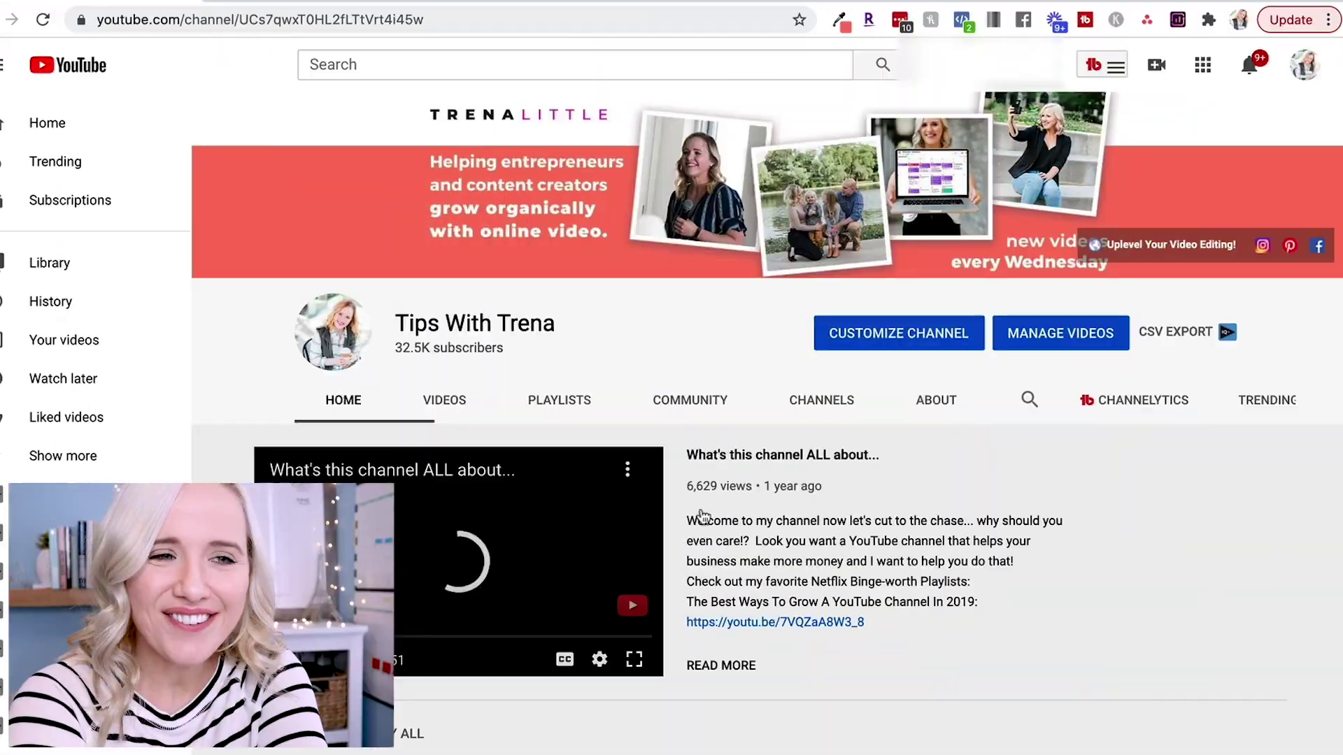
# Go from the profile avatar's account menu into YouTube Studio's Channel dashboard.
pyautogui.click(1305, 67)
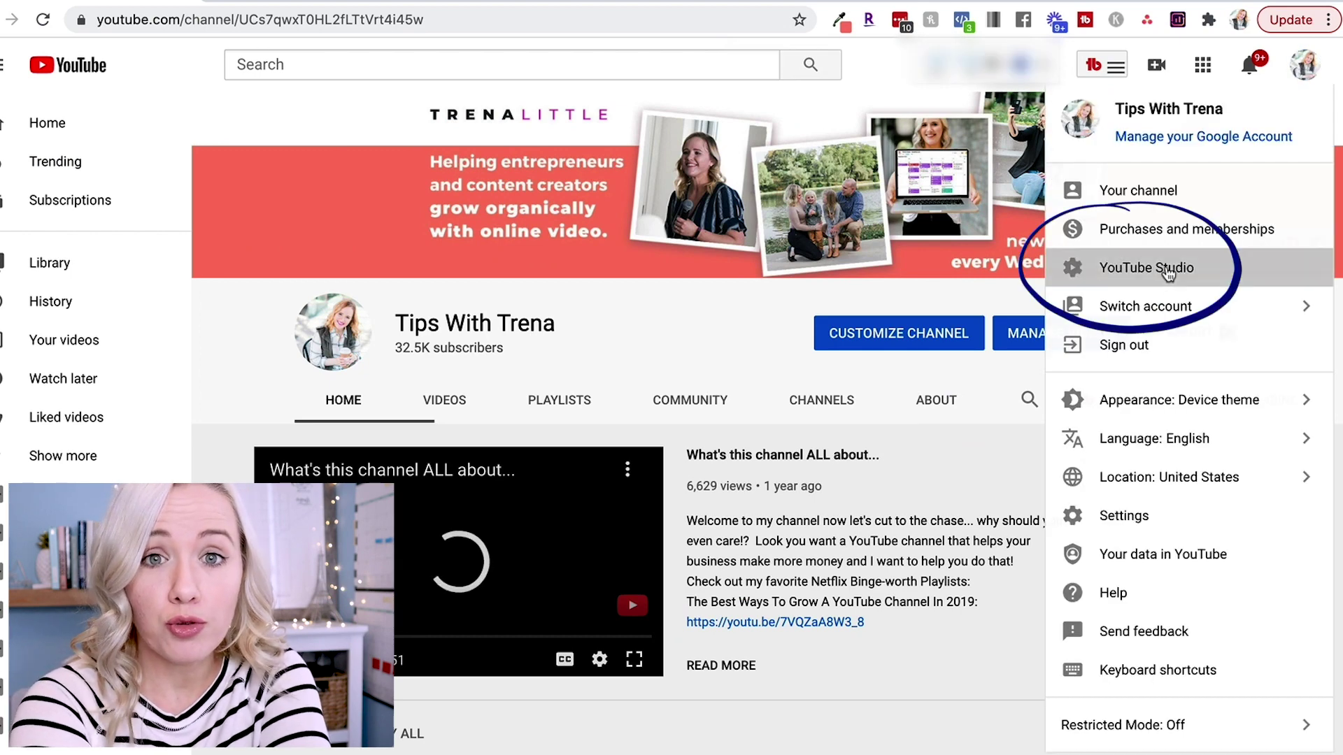
pyautogui.click(1082, 280)
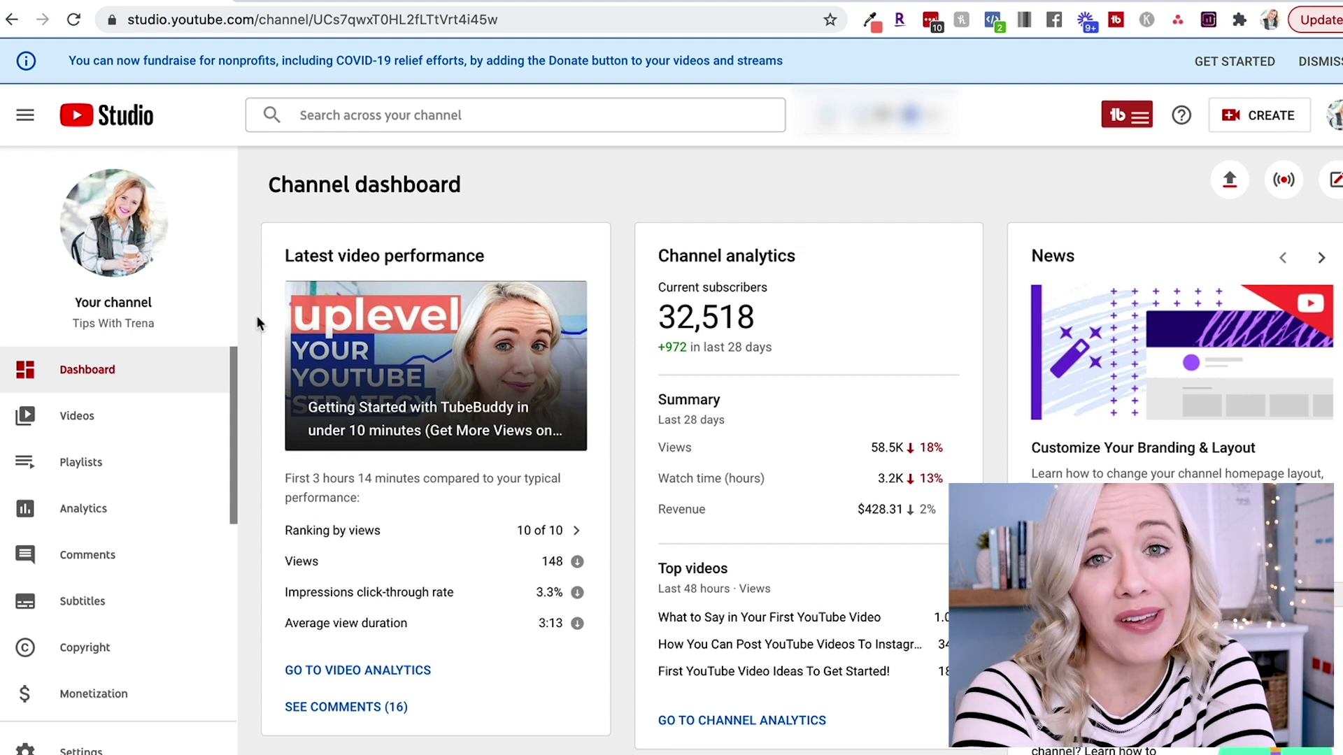
pyautogui.scroll(-2, 258, 316)
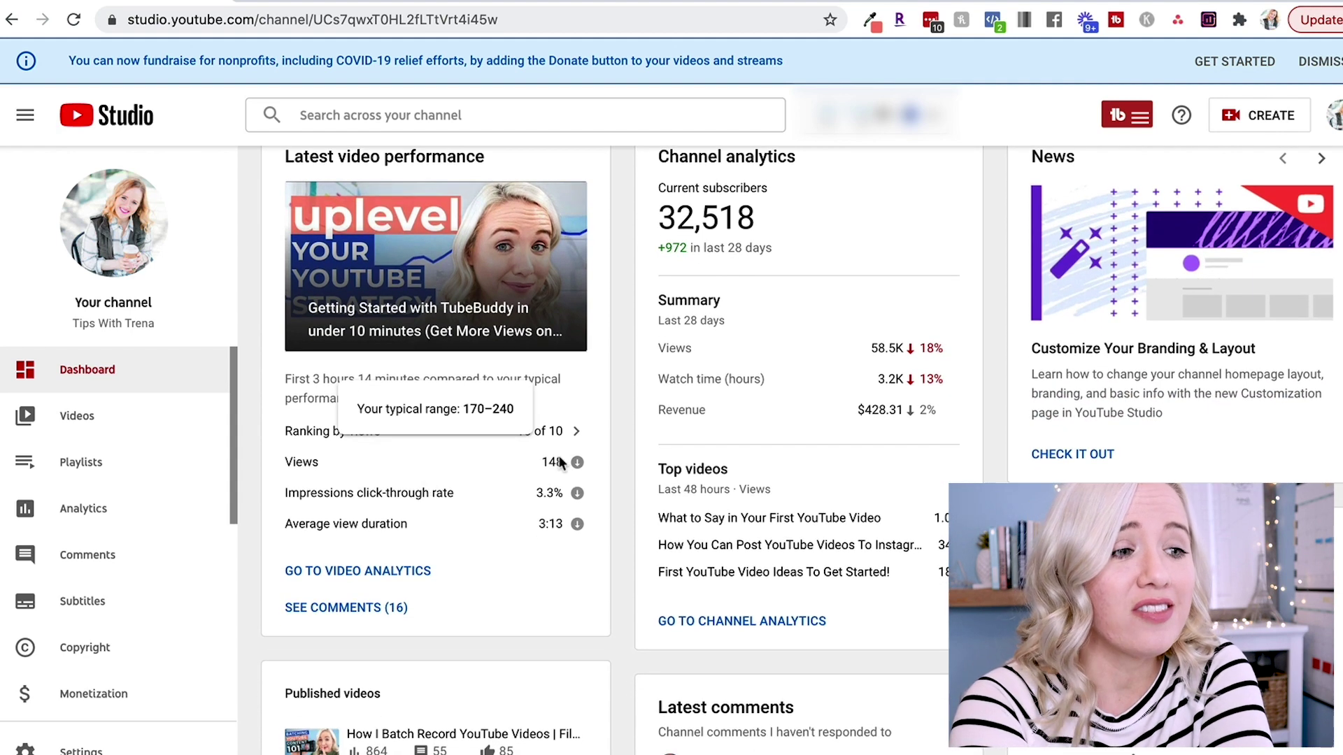
pyautogui.moveTo(579, 438)
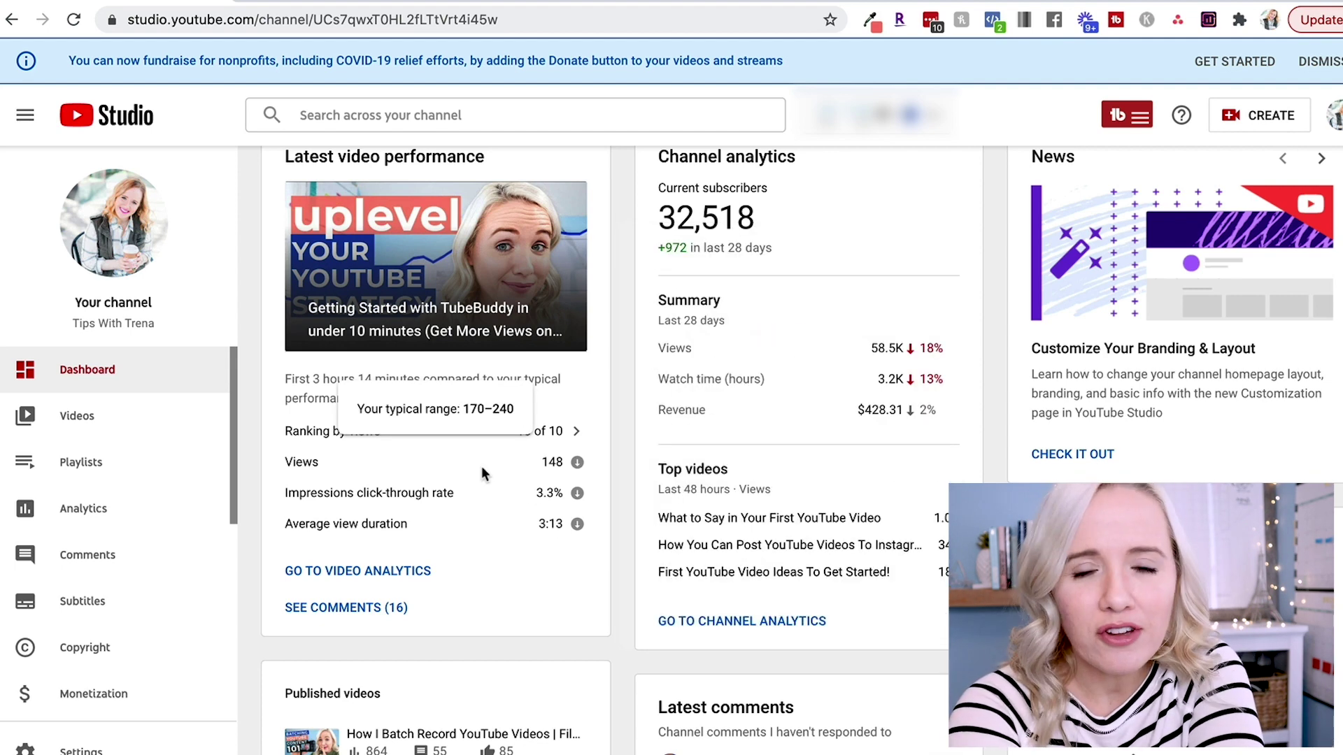
pyautogui.scroll(-1, 482, 468)
pyautogui.moveTo(482, 467)
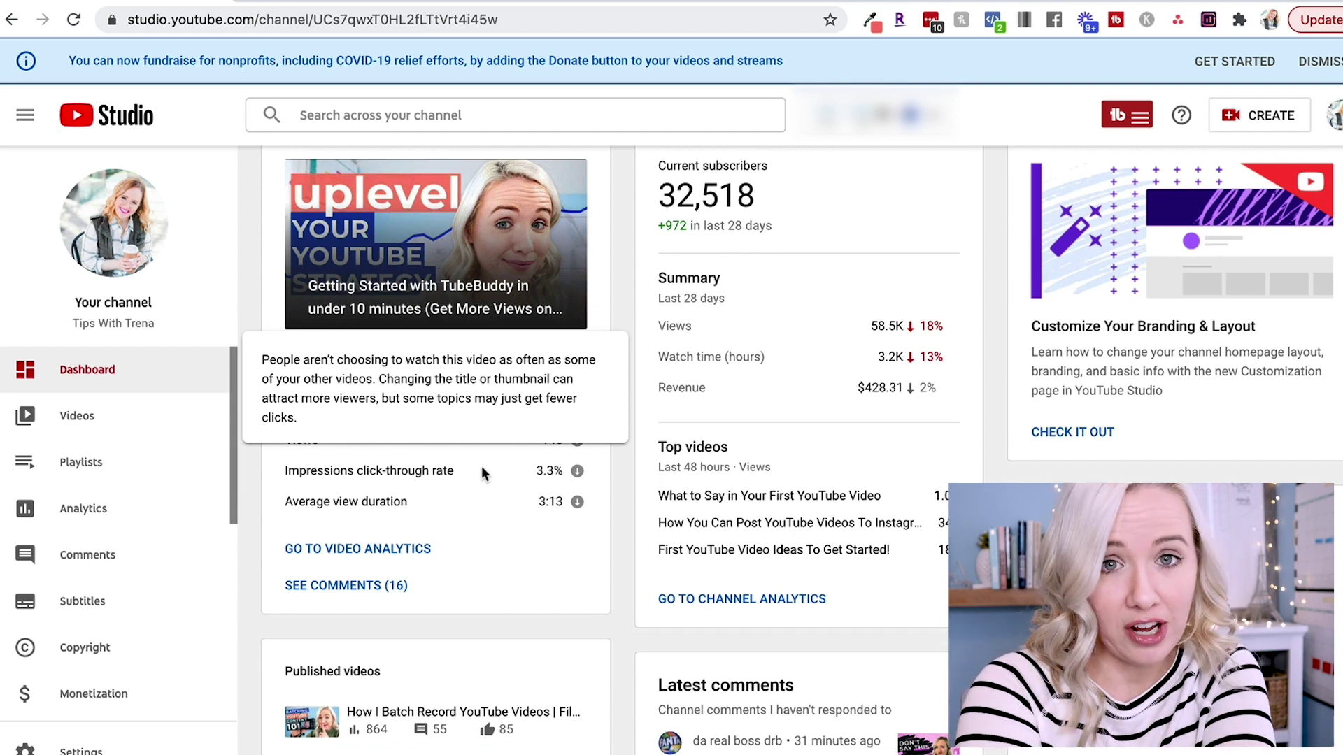
pyautogui.scroll(-3, 490, 468)
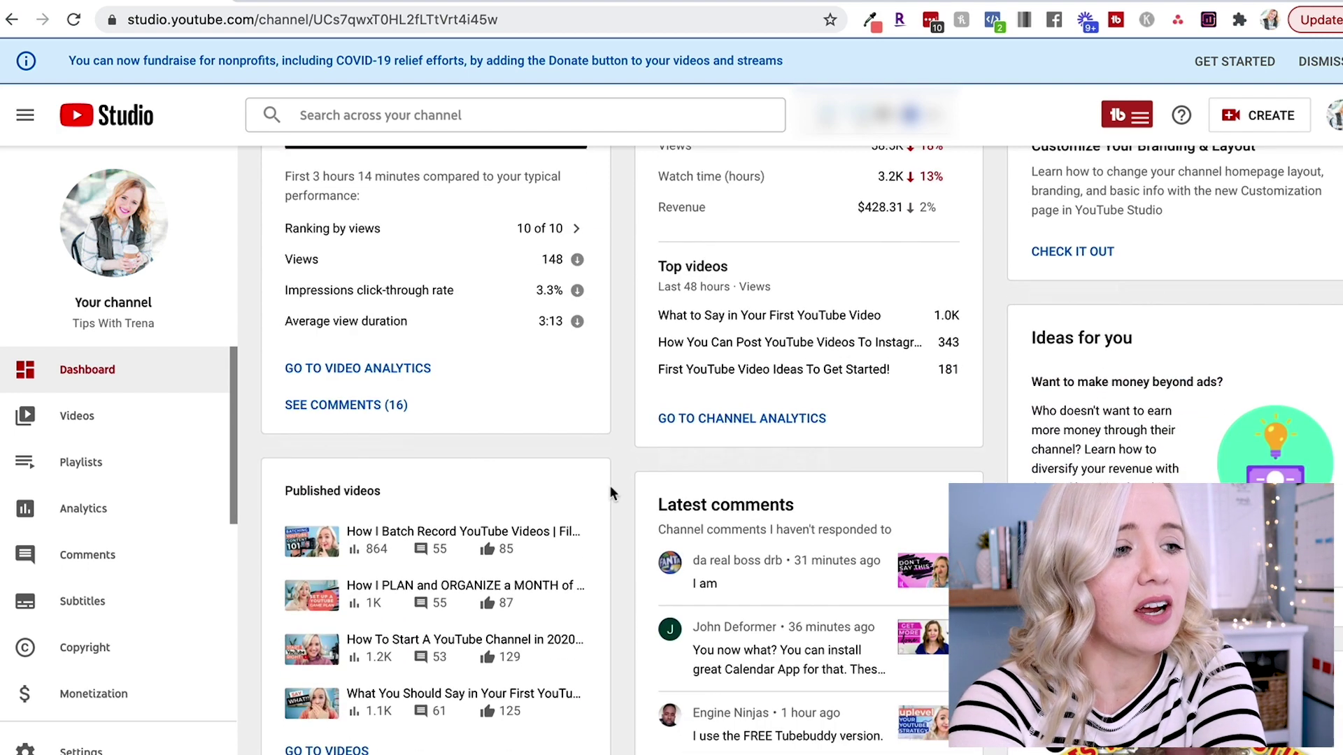
pyautogui.scroll(-1, 610, 485)
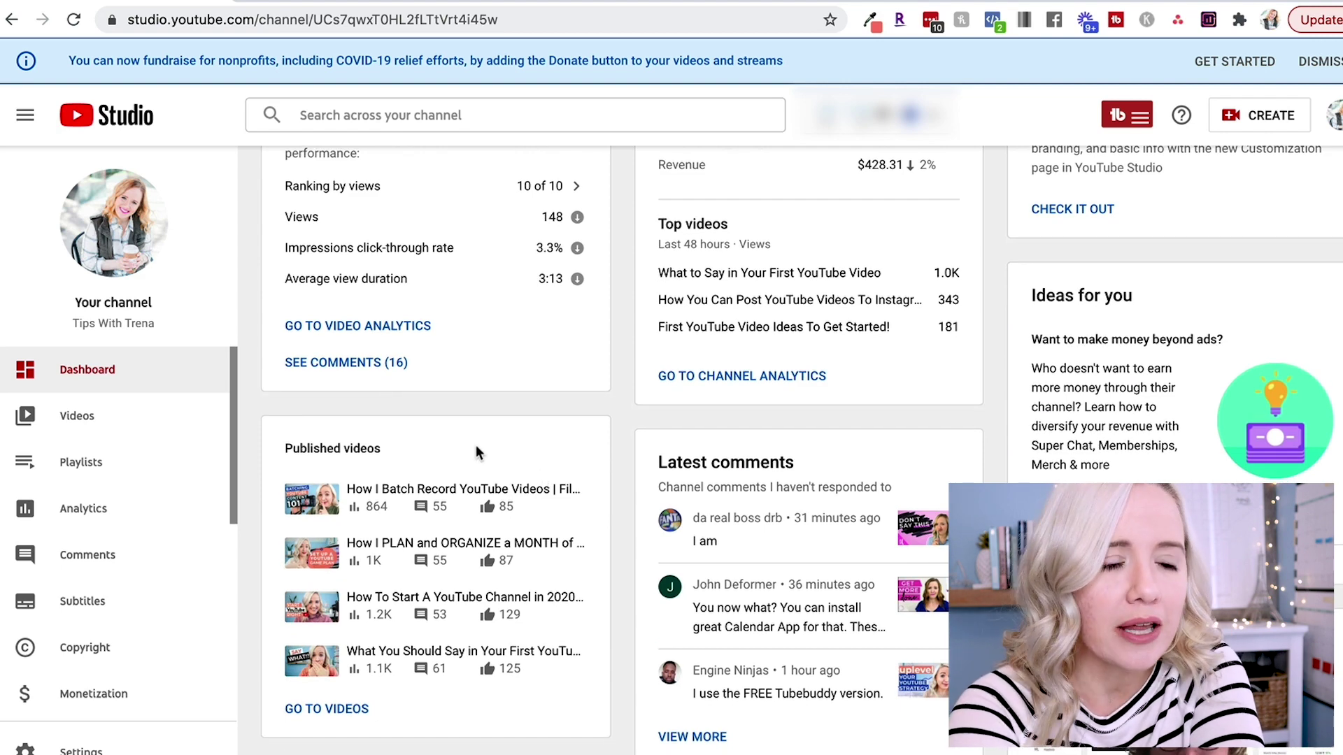
pyautogui.scroll(-4, 605, 437)
pyautogui.scroll(-2, 606, 432)
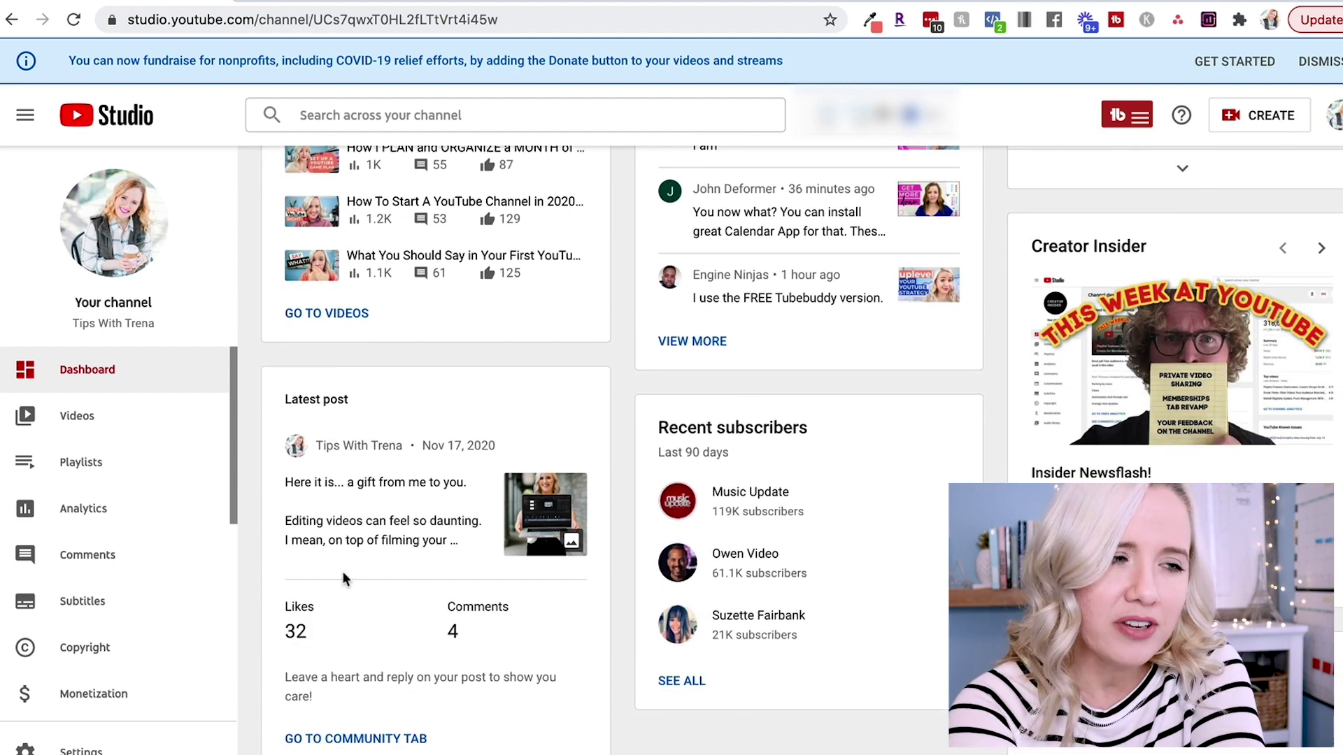
pyautogui.scroll(6, 383, 518)
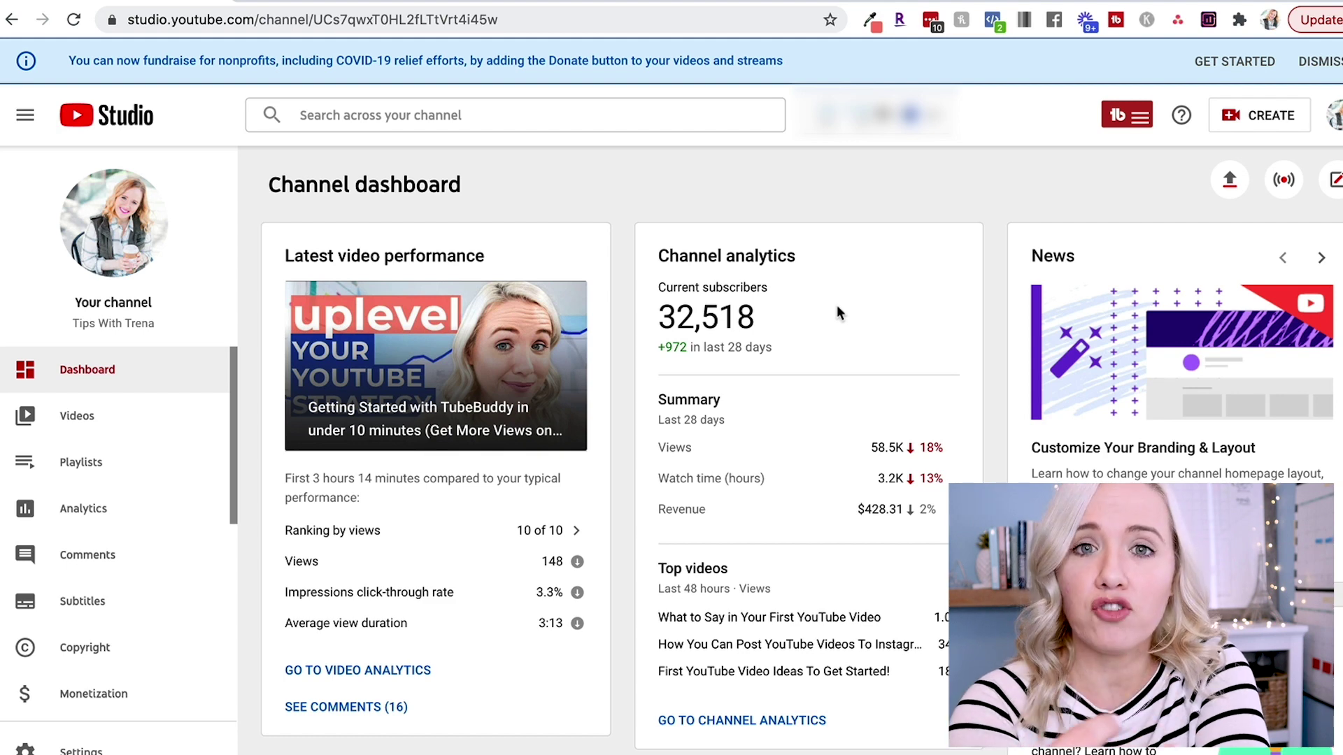
pyautogui.scroll(-1, 836, 305)
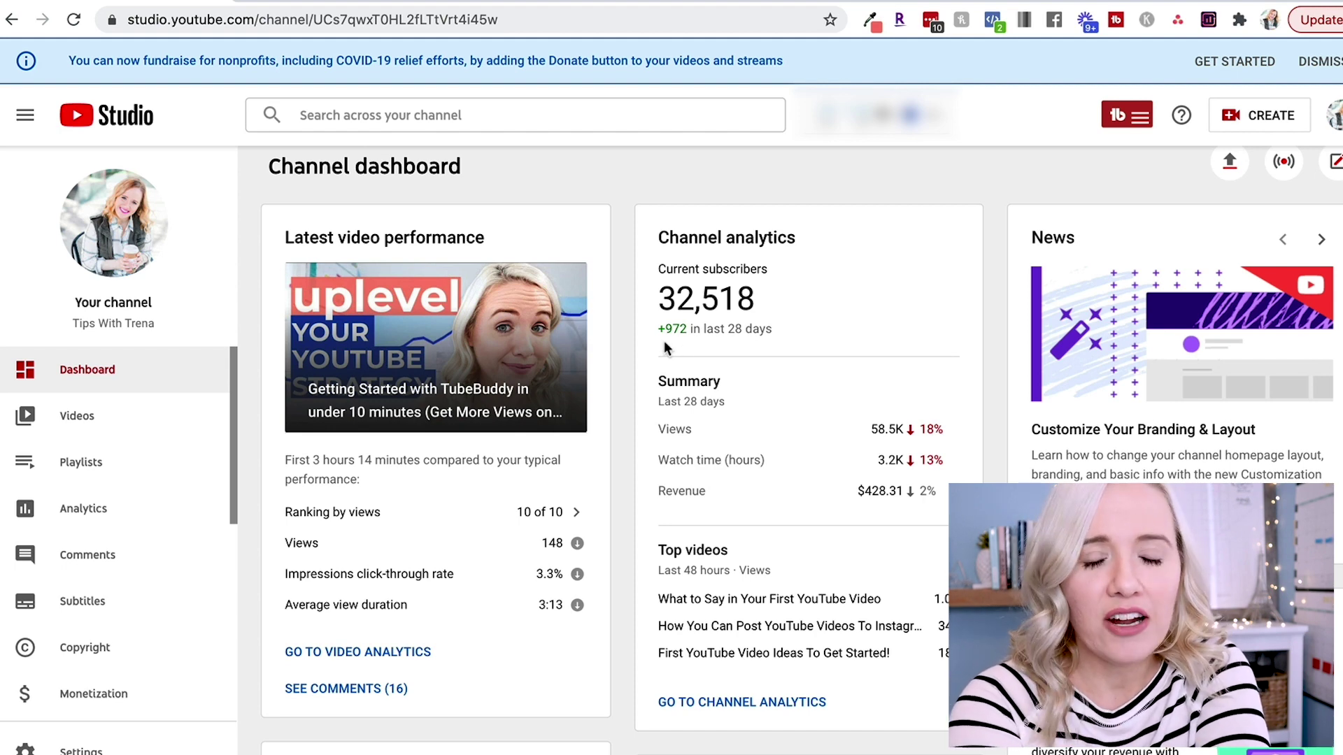
pyautogui.scroll(-2, 664, 347)
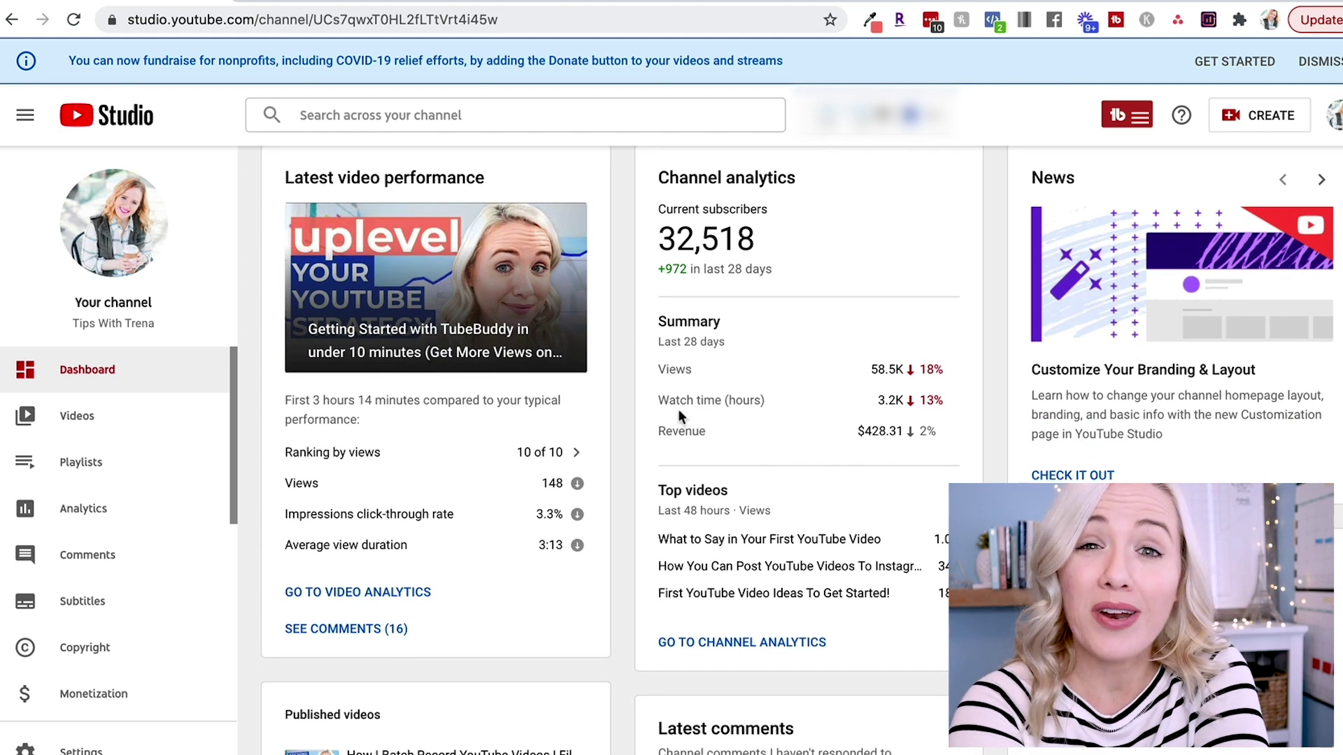
pyautogui.scroll(-1, 678, 416)
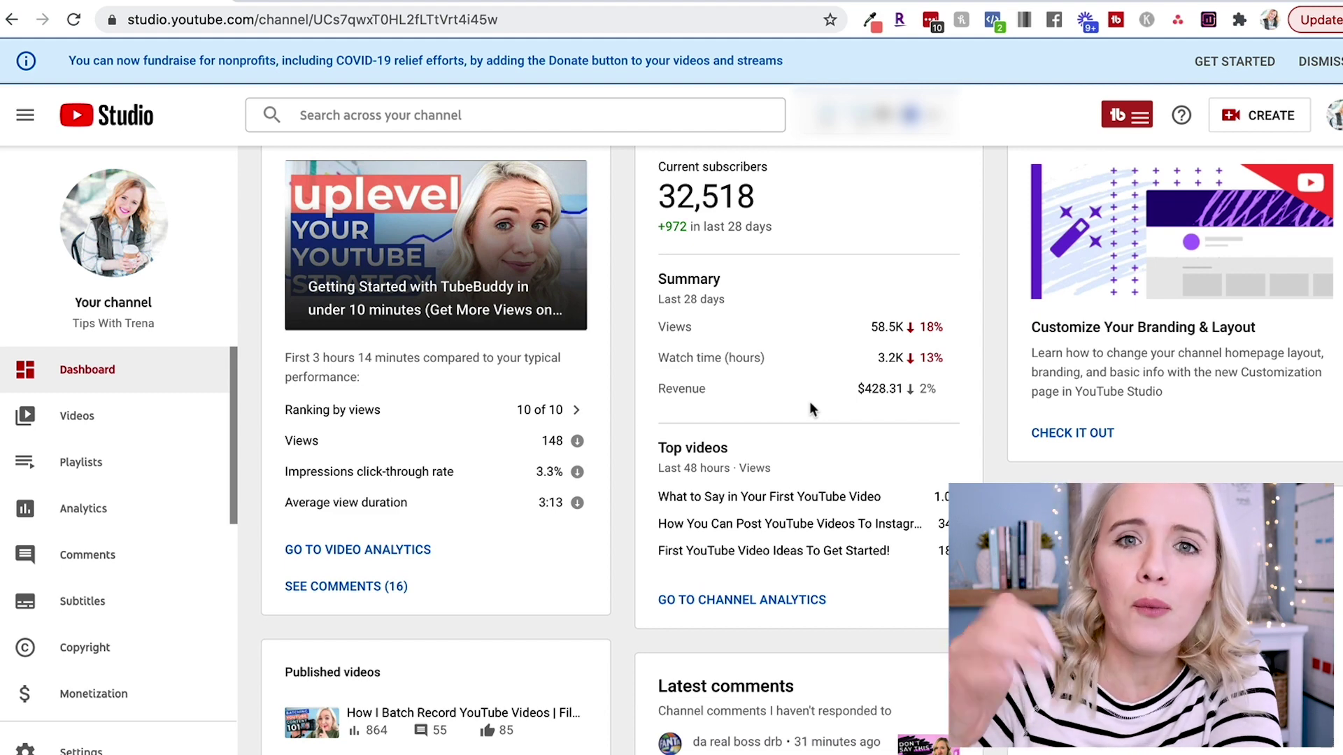
pyautogui.scroll(-5, 695, 286)
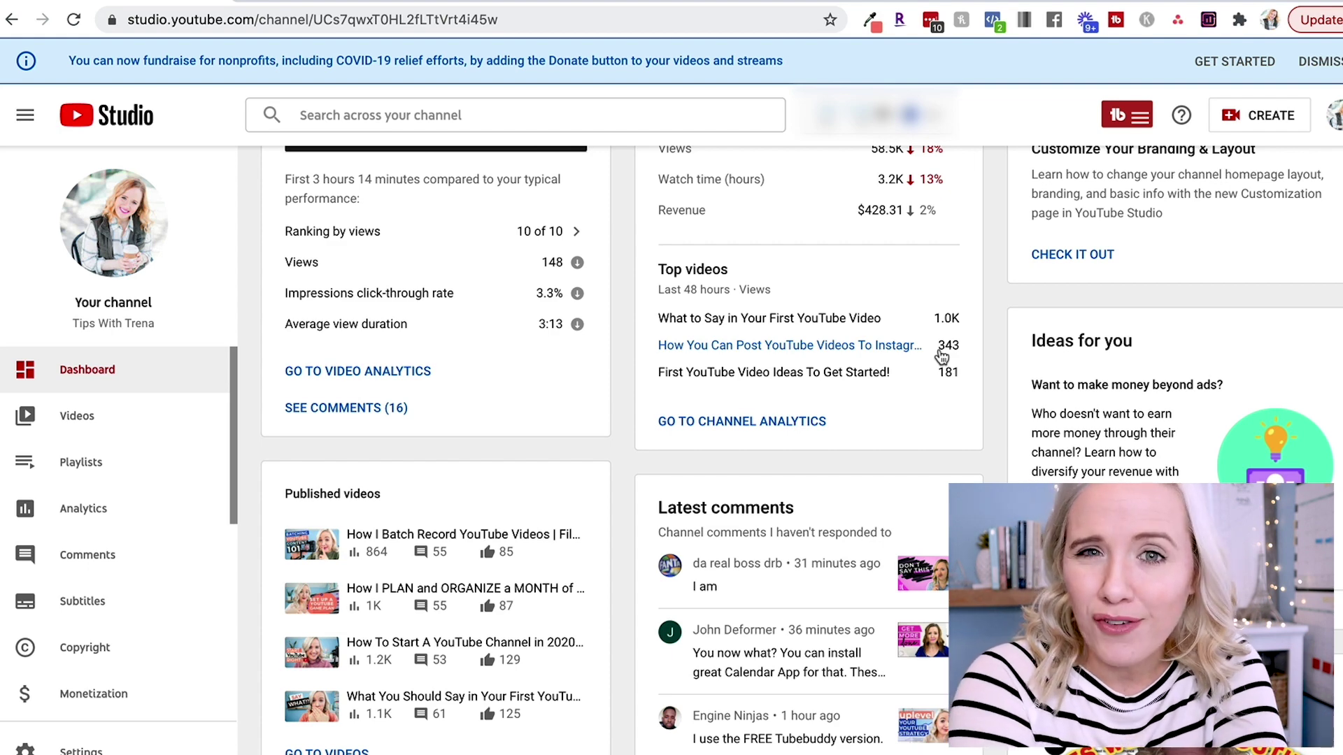
pyautogui.scroll(-5, 941, 357)
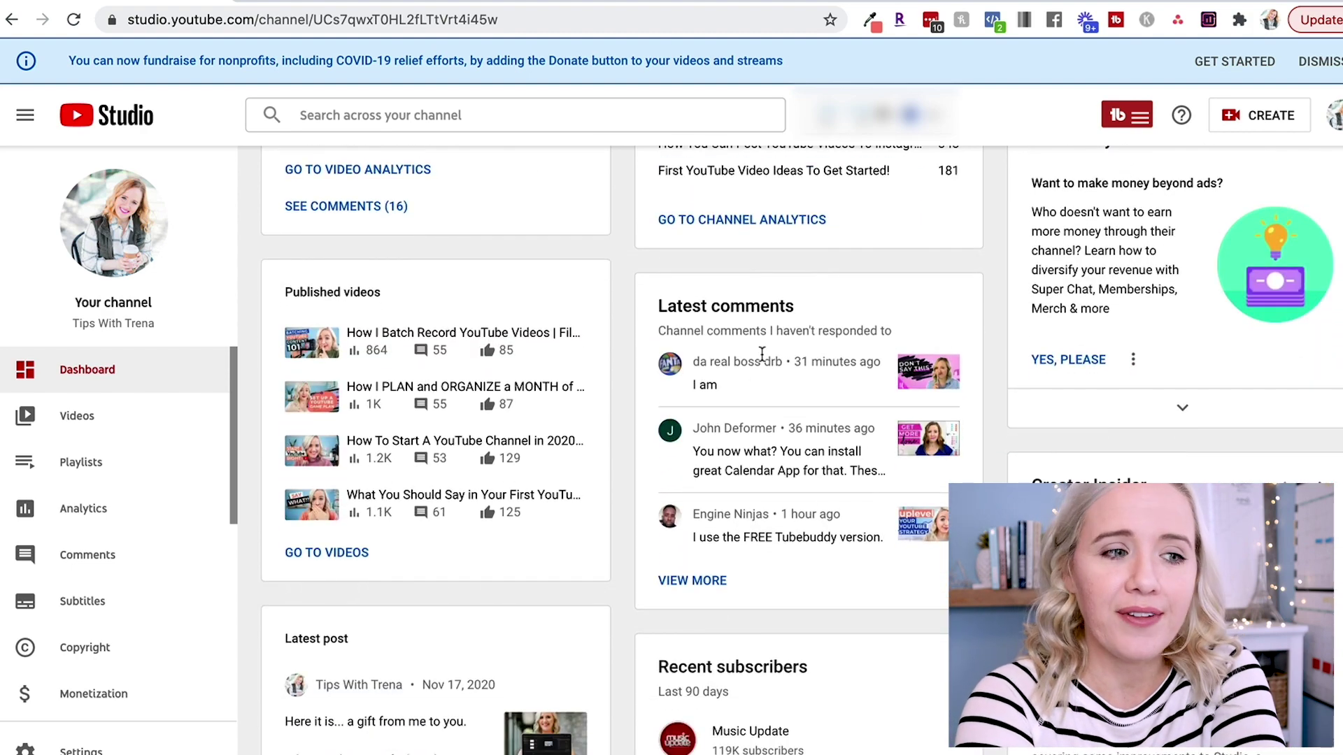
pyautogui.scroll(-2, 742, 490)
pyautogui.scroll(8, 769, 522)
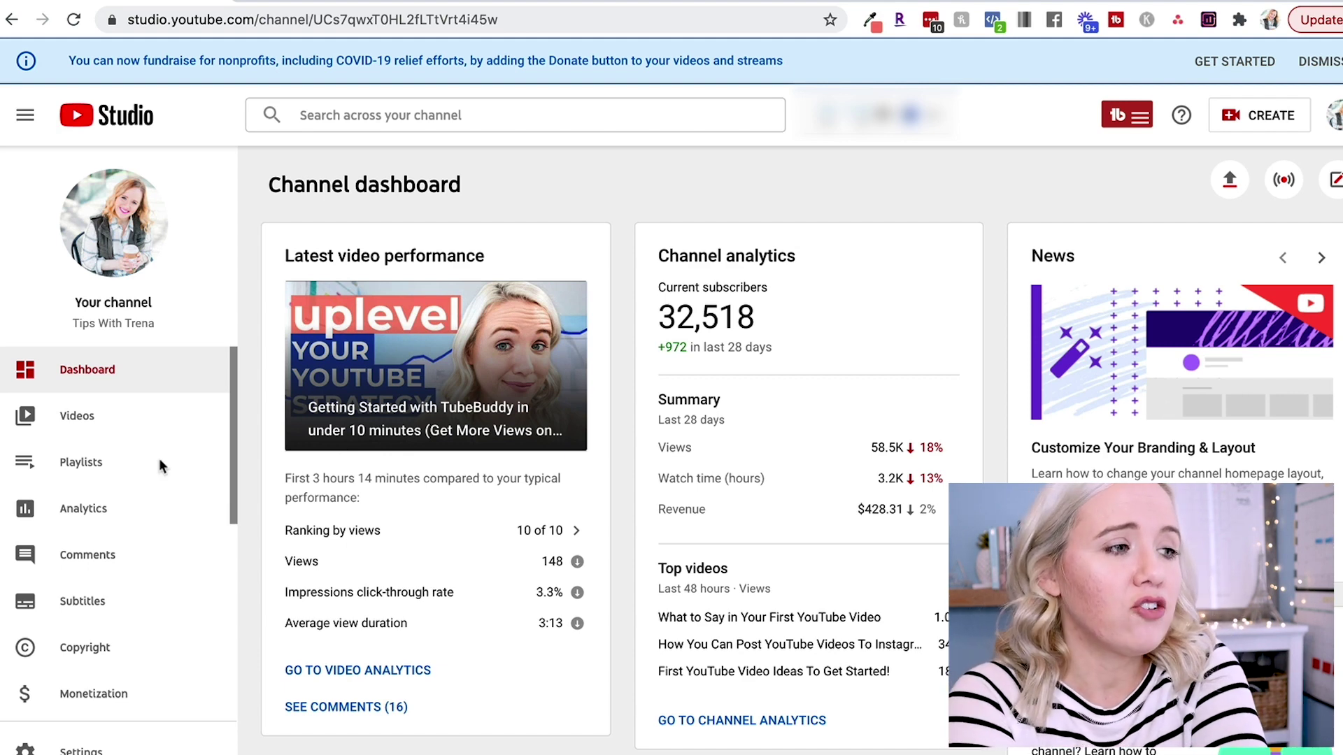
pyautogui.click(119, 418)
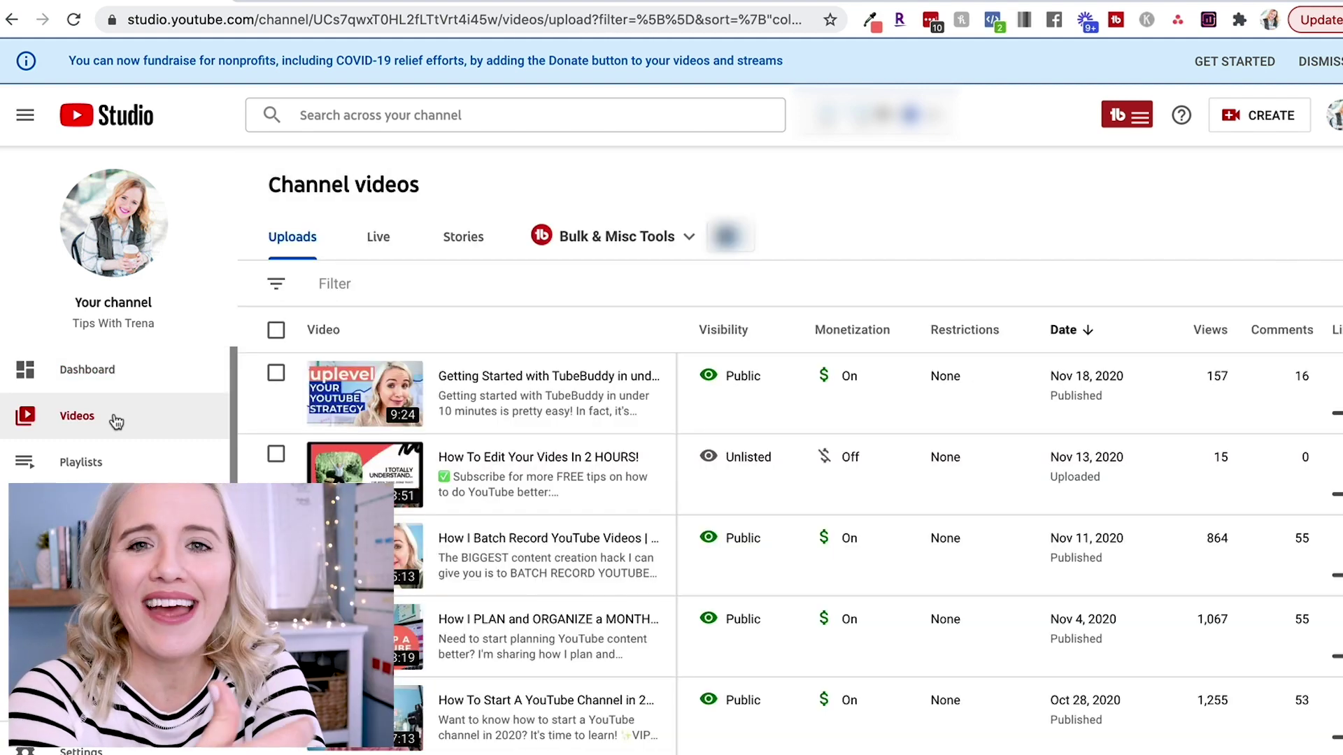
# Visit the channel's Playlists page, then open the Channel analytics overview.
pyautogui.moveTo(465, 384)
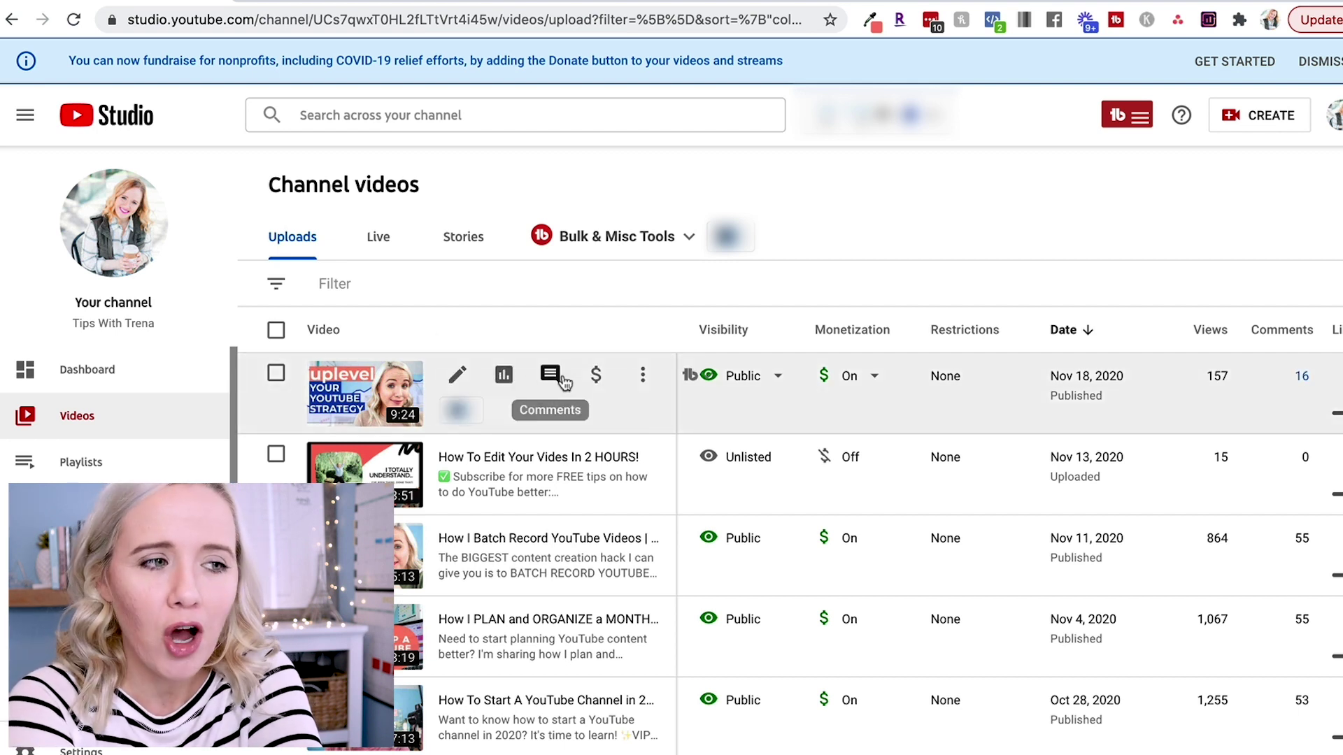
pyautogui.click(73, 468)
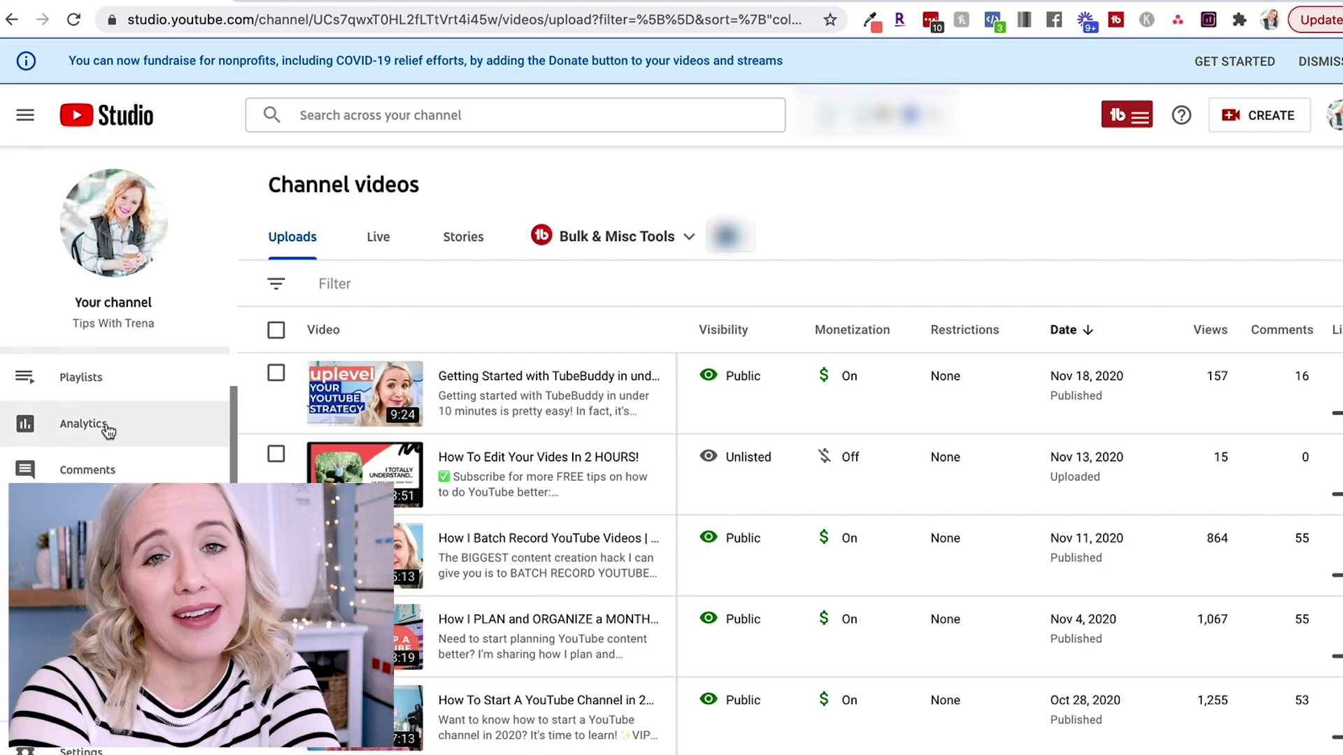
pyautogui.click(106, 428)
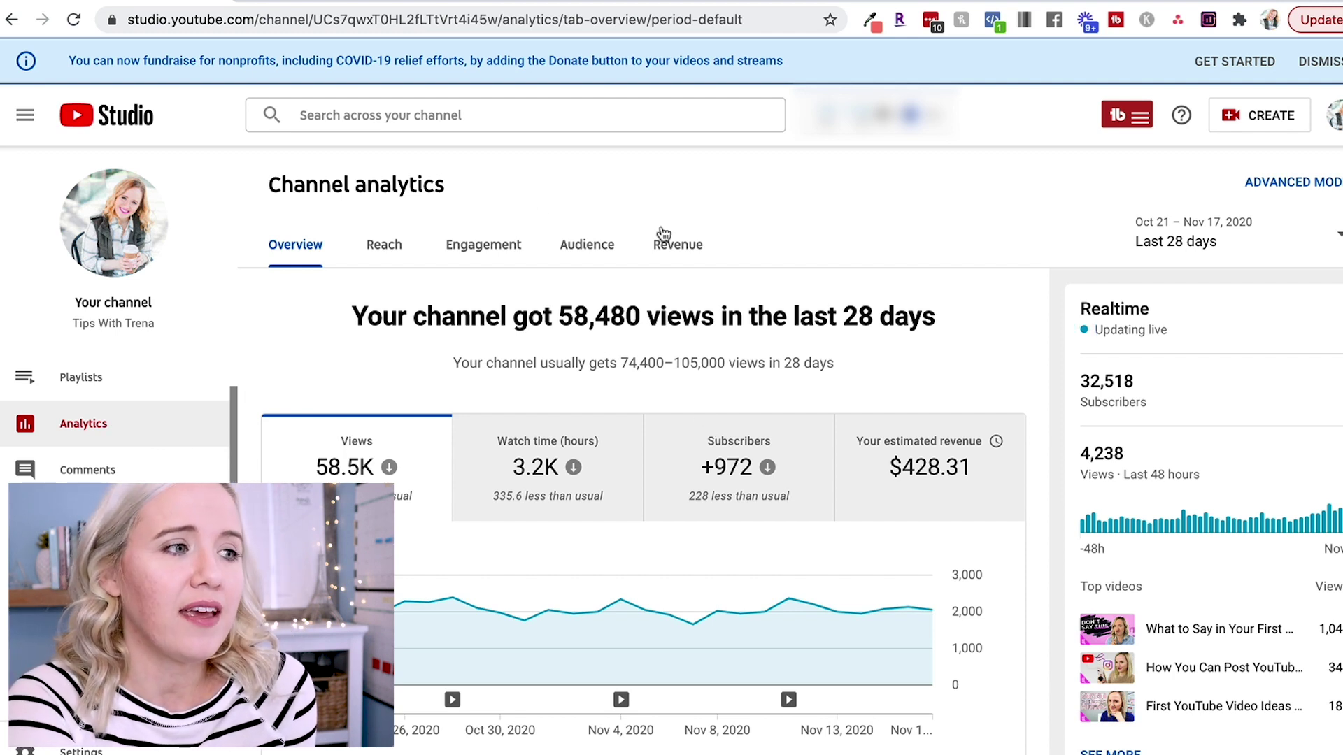
# Look over the analytics Overview tab, then switch to the Reach metrics.
pyautogui.scroll(-1, 308, 399)
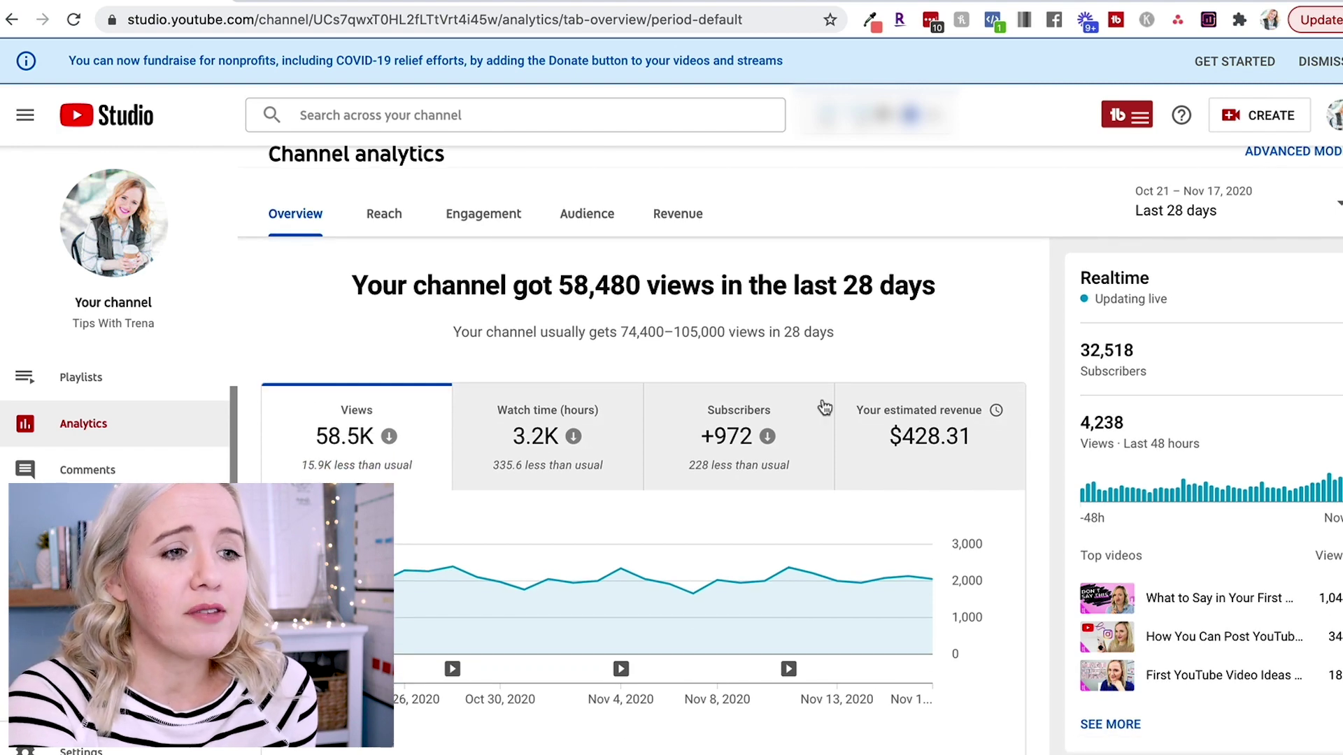
pyautogui.scroll(1, 420, 313)
pyautogui.click(384, 264)
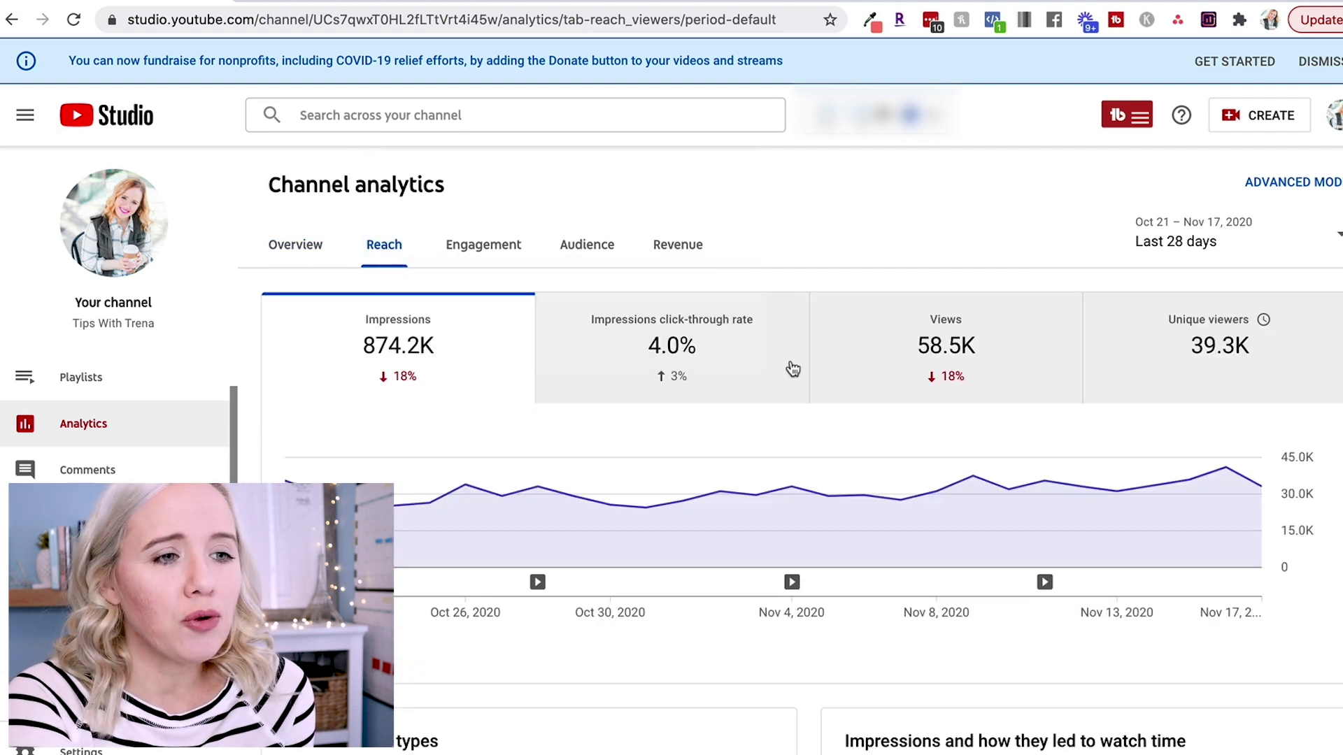
pyautogui.scroll(-1, 949, 327)
pyautogui.moveTo(949, 327)
pyautogui.scroll(-5, 949, 328)
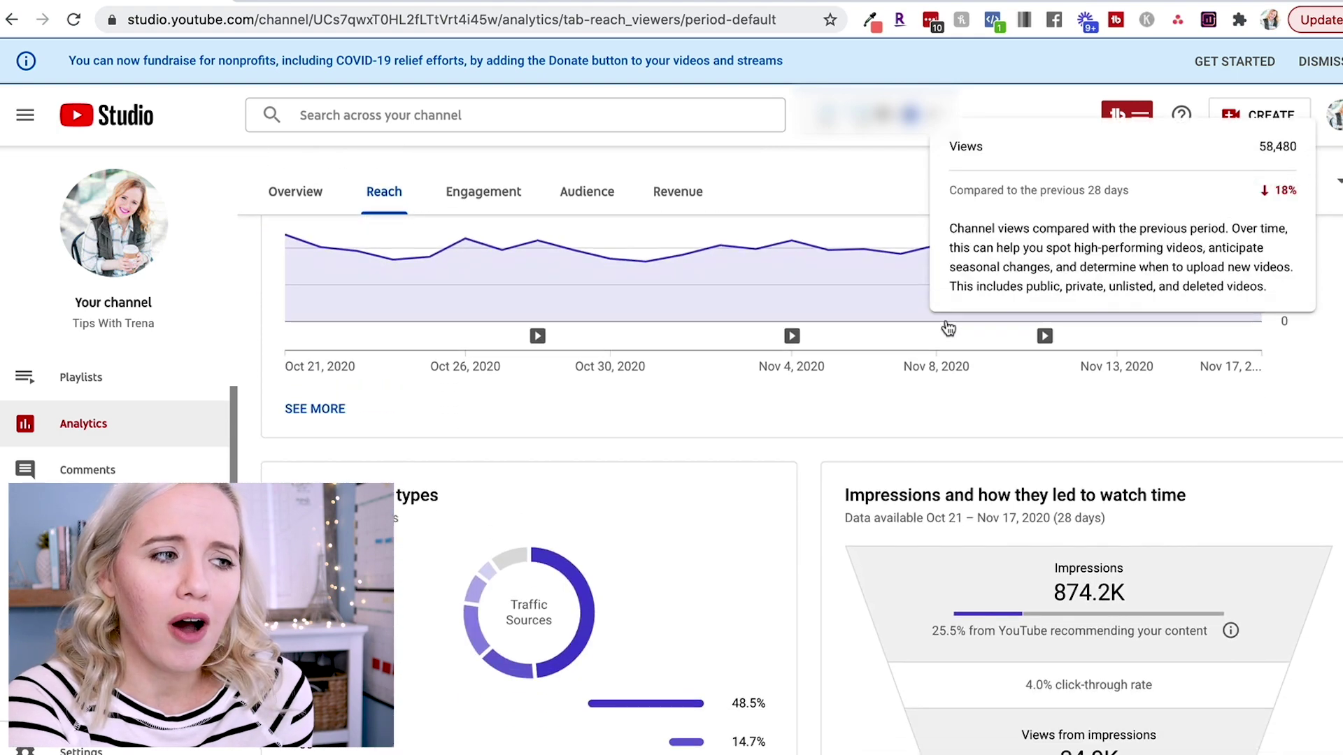
pyautogui.moveTo(480, 560)
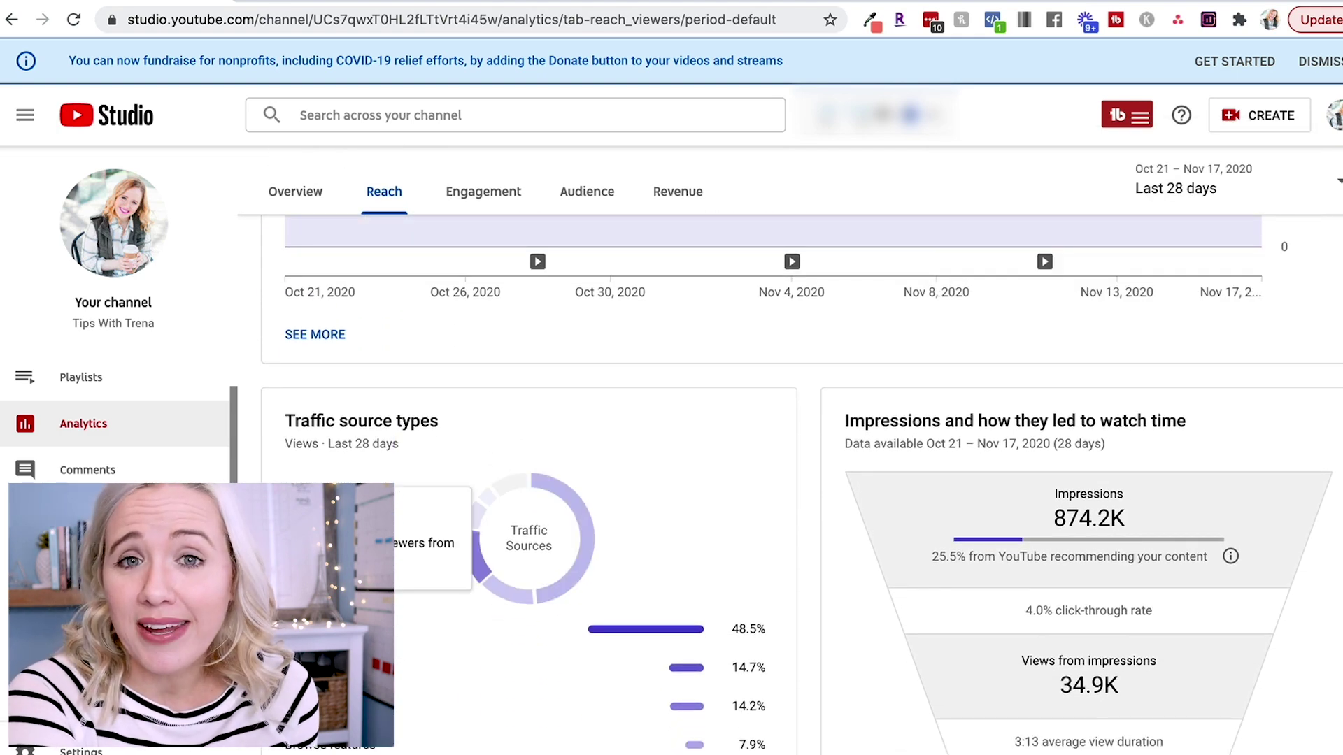
pyautogui.scroll(-2, 947, 721)
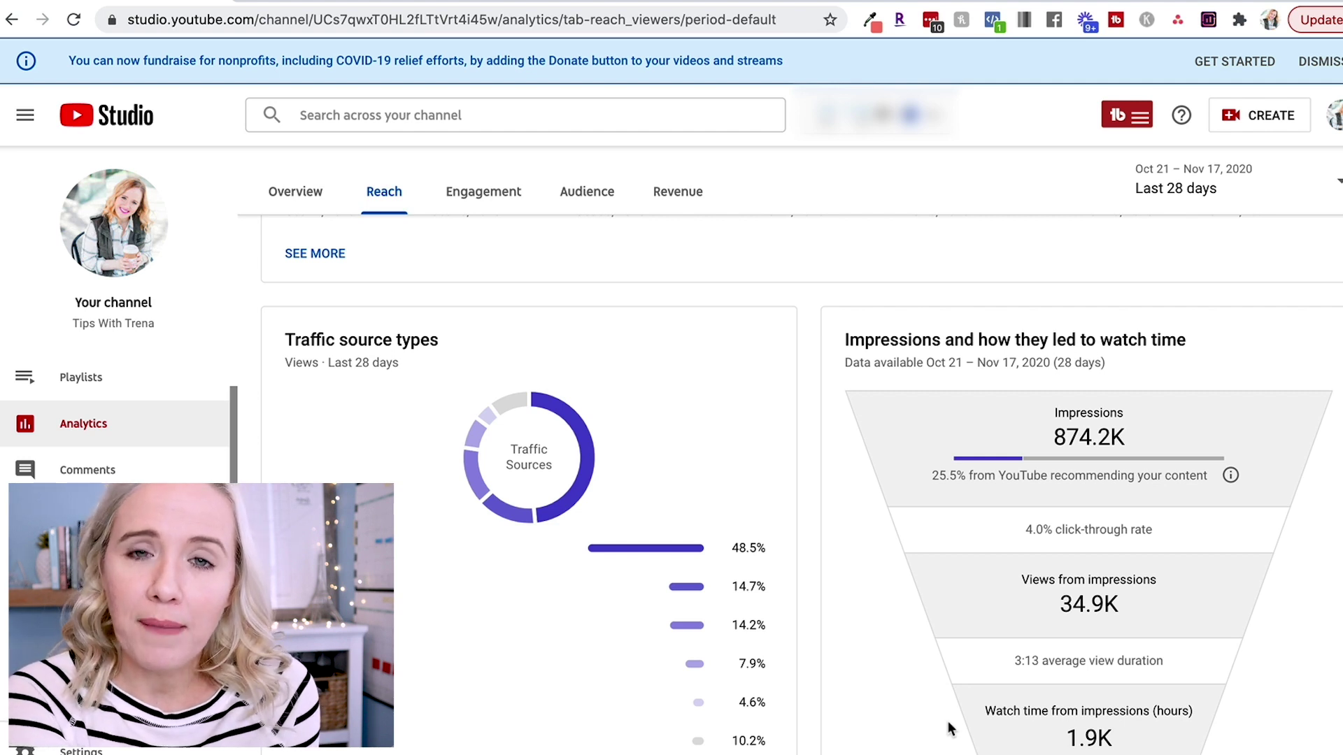
pyautogui.scroll(-1, 947, 721)
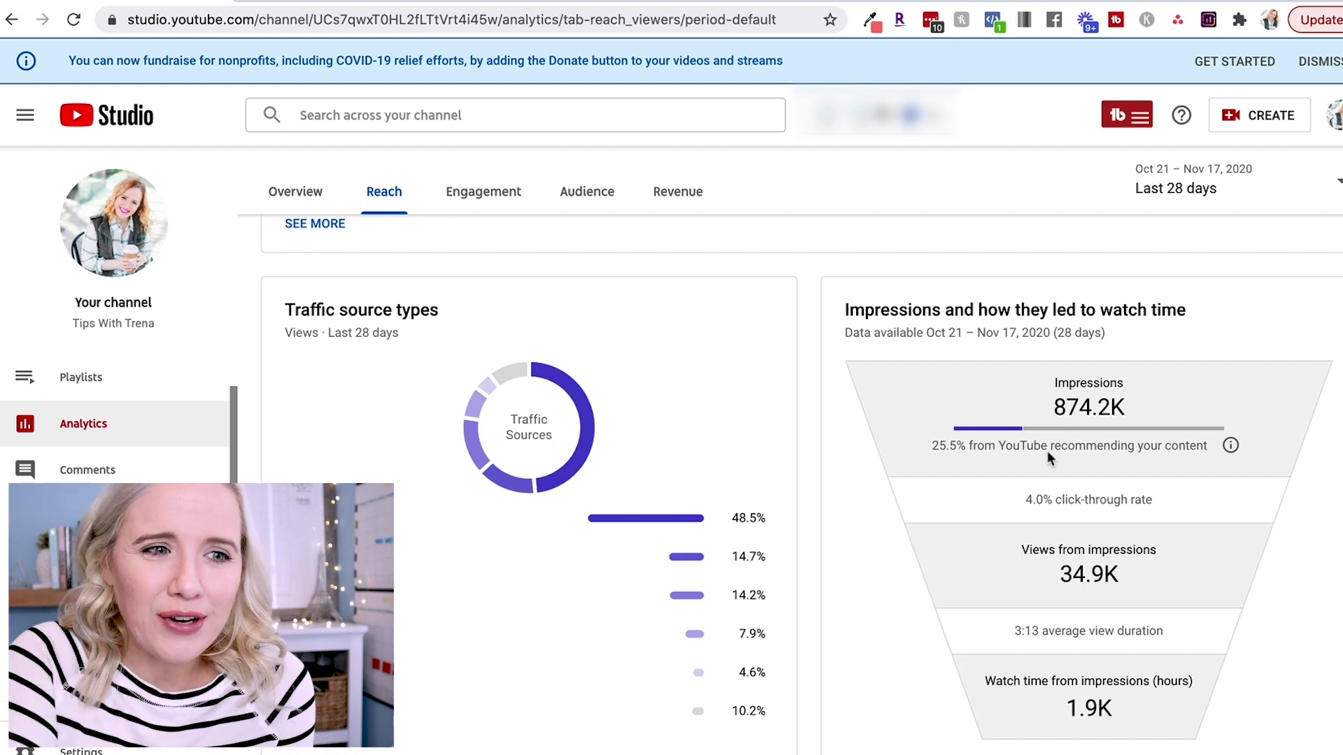
# Review the Reach tab's traffic source cards, then switch to the Engagement tab for watch time.
pyautogui.scroll(-2, 992, 433)
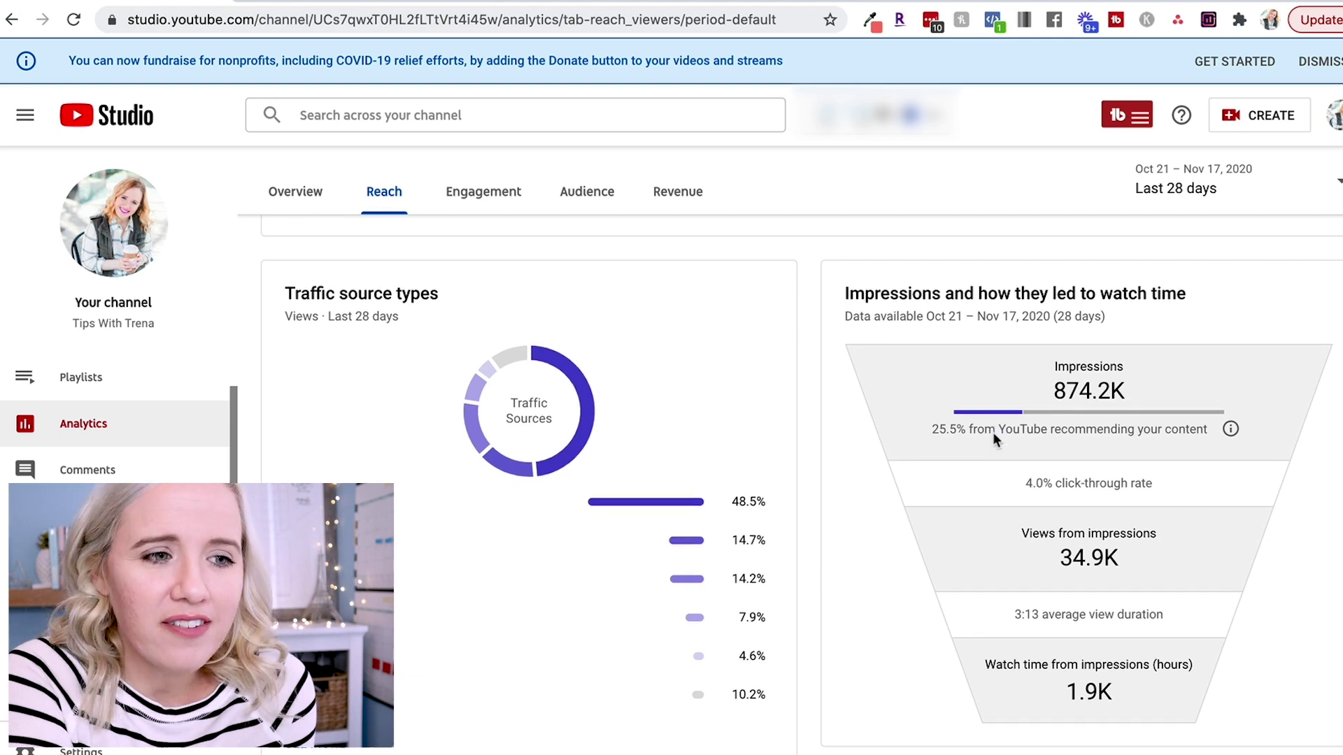
pyautogui.scroll(-1, 992, 457)
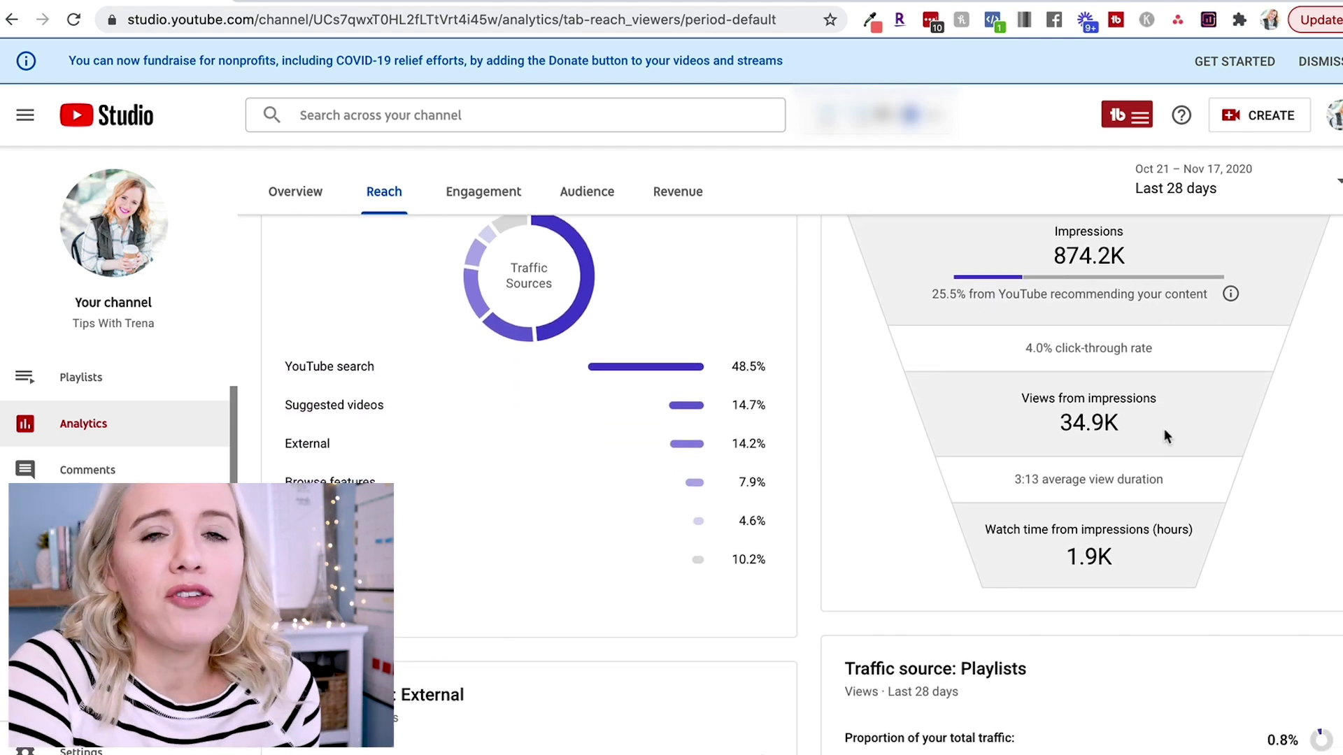
pyautogui.moveTo(1041, 529)
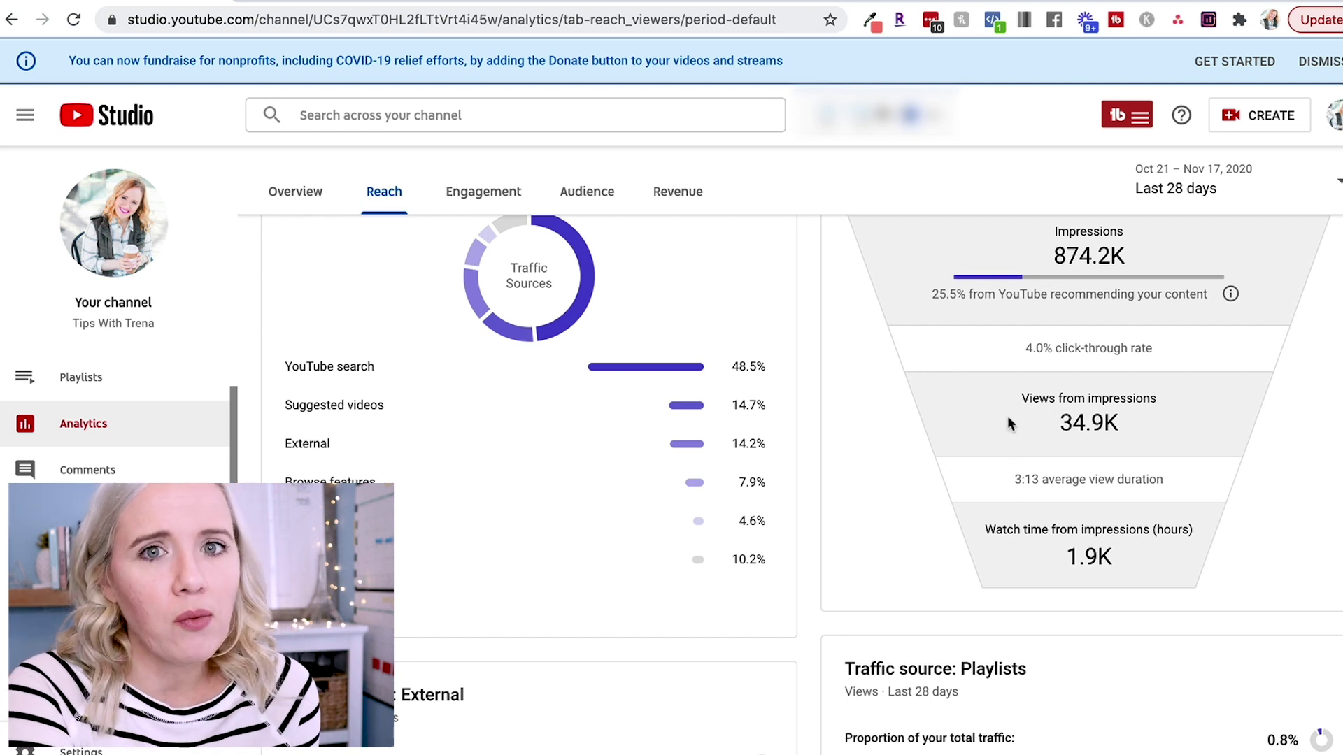
pyautogui.moveTo(1047, 347)
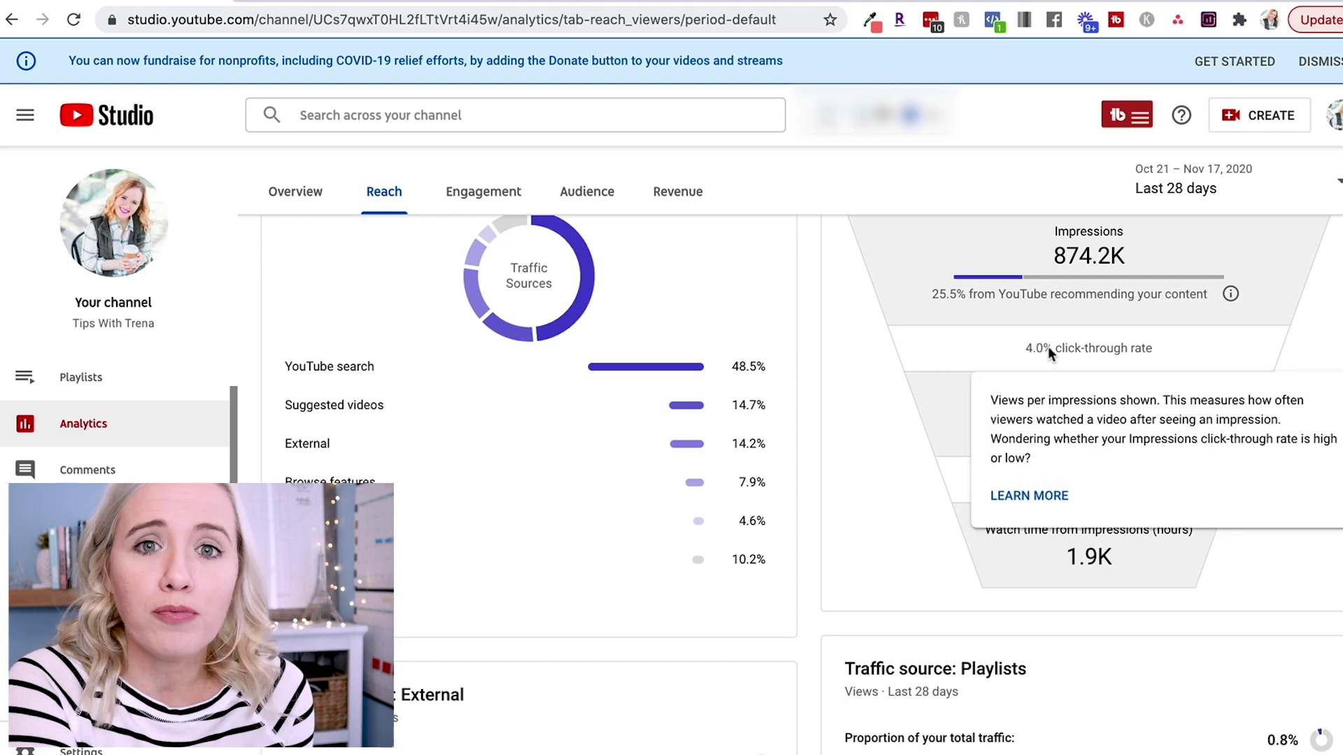
pyautogui.moveTo(1014, 556)
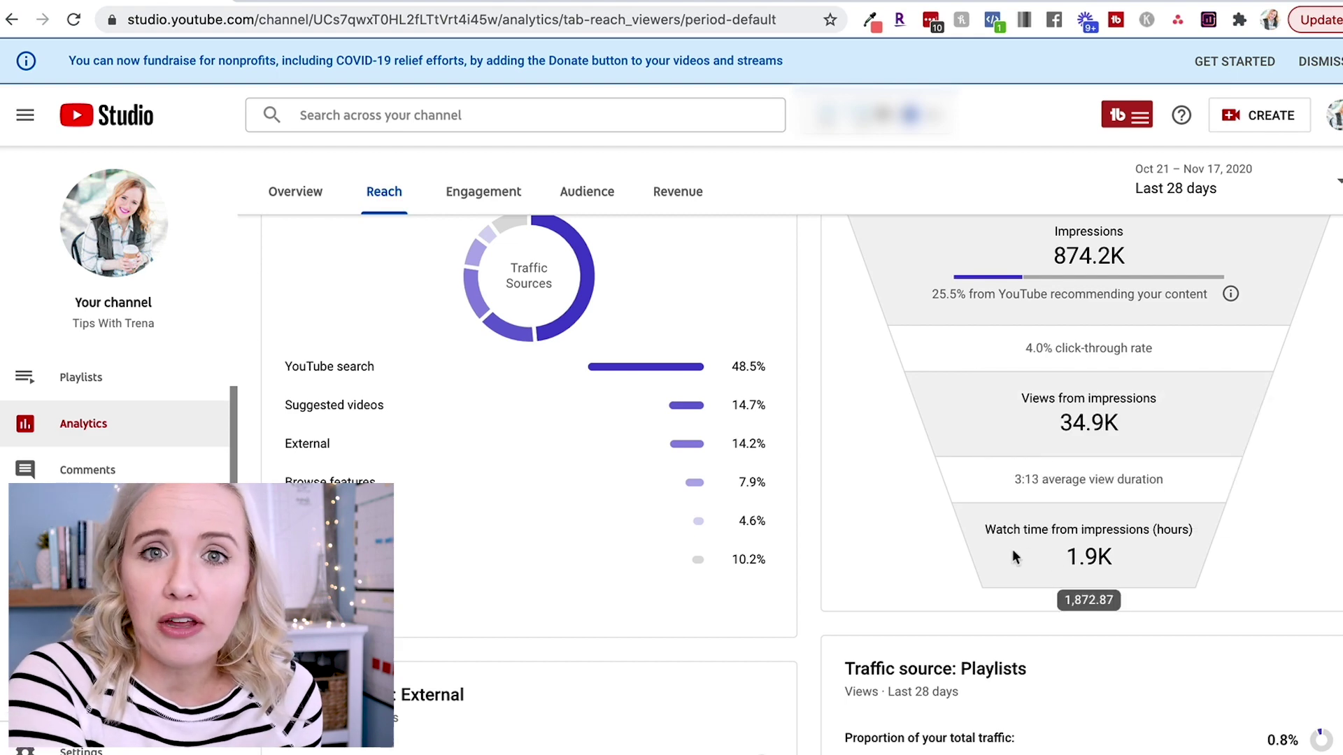
pyautogui.scroll(-5, 1000, 503)
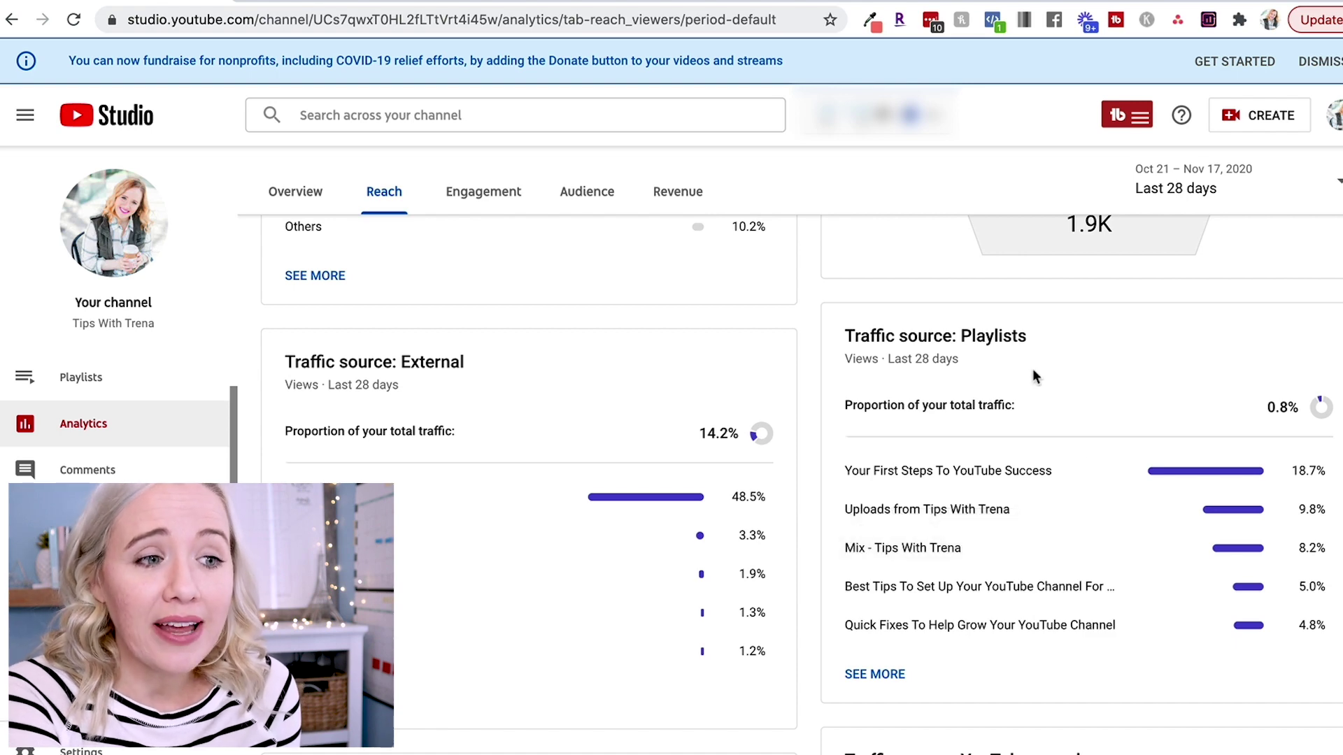
pyautogui.scroll(-1, 1032, 367)
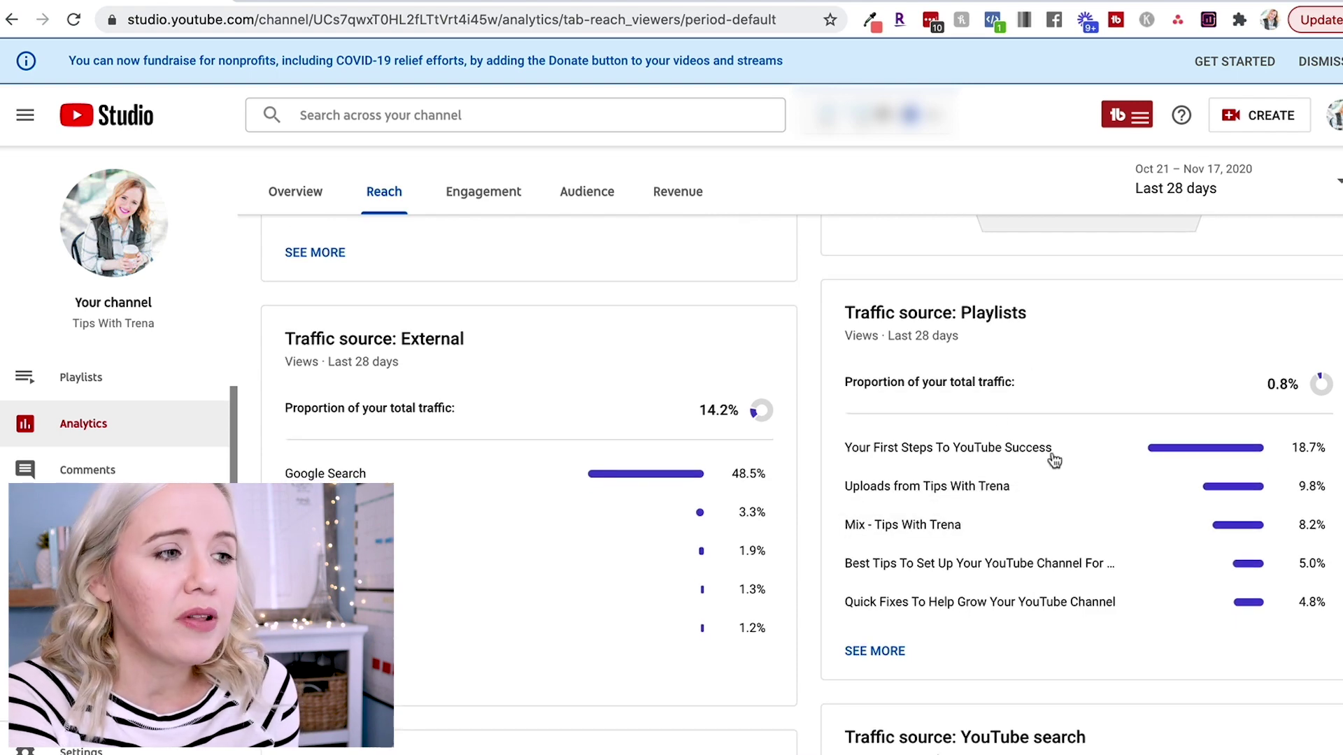
pyautogui.scroll(-2, 1054, 460)
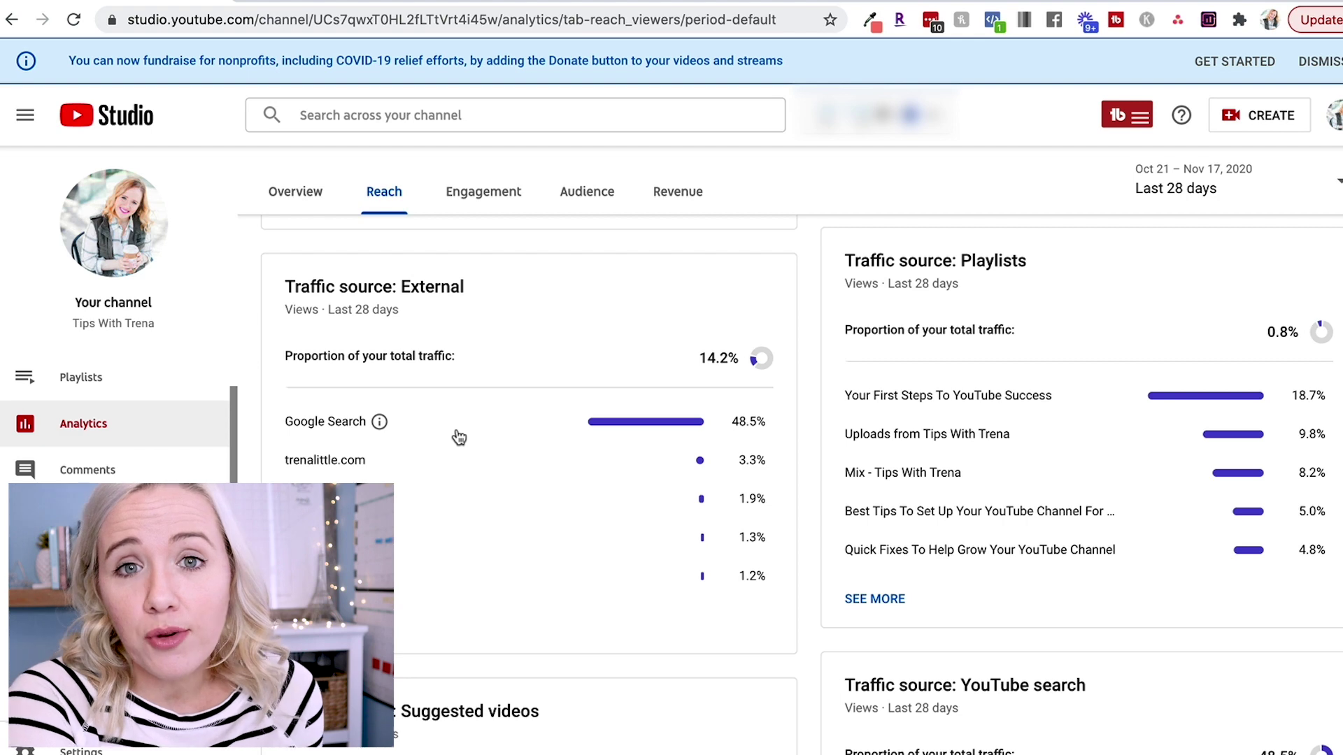
pyautogui.scroll(-1, 459, 438)
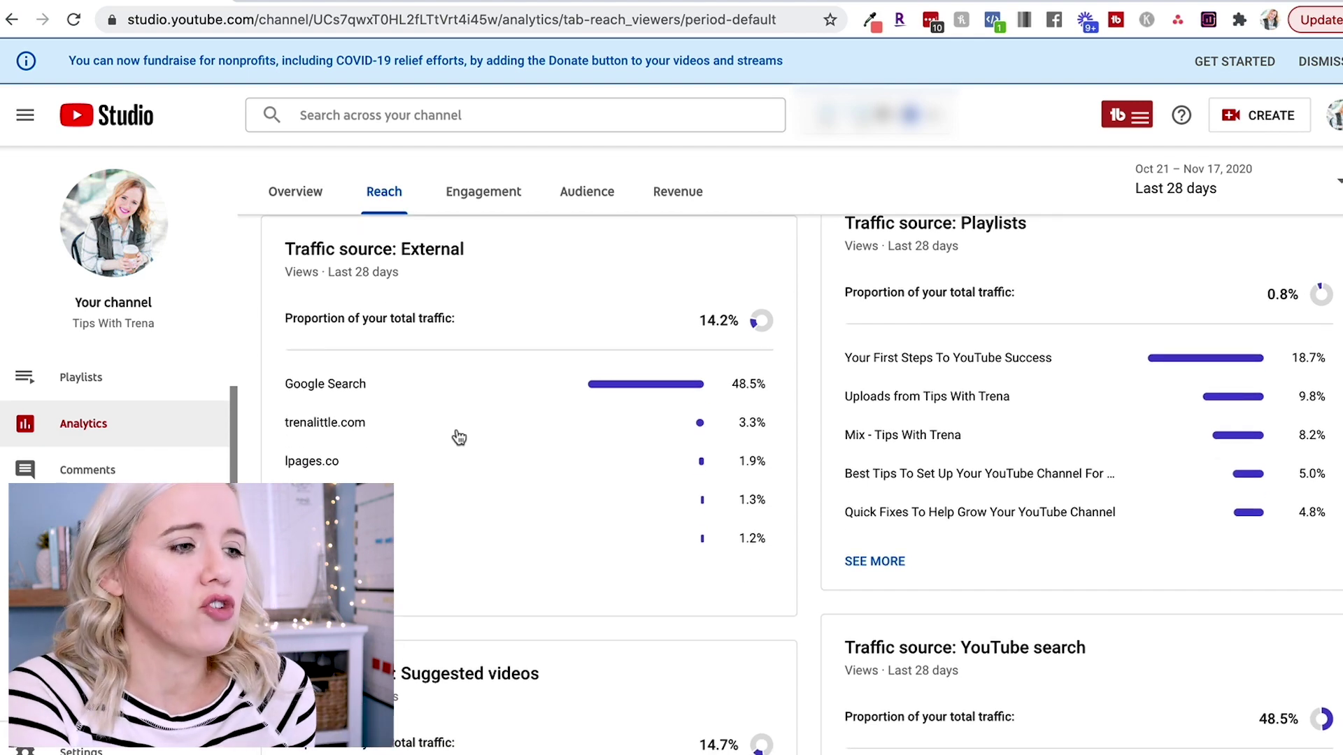
pyautogui.scroll(-6, 459, 438)
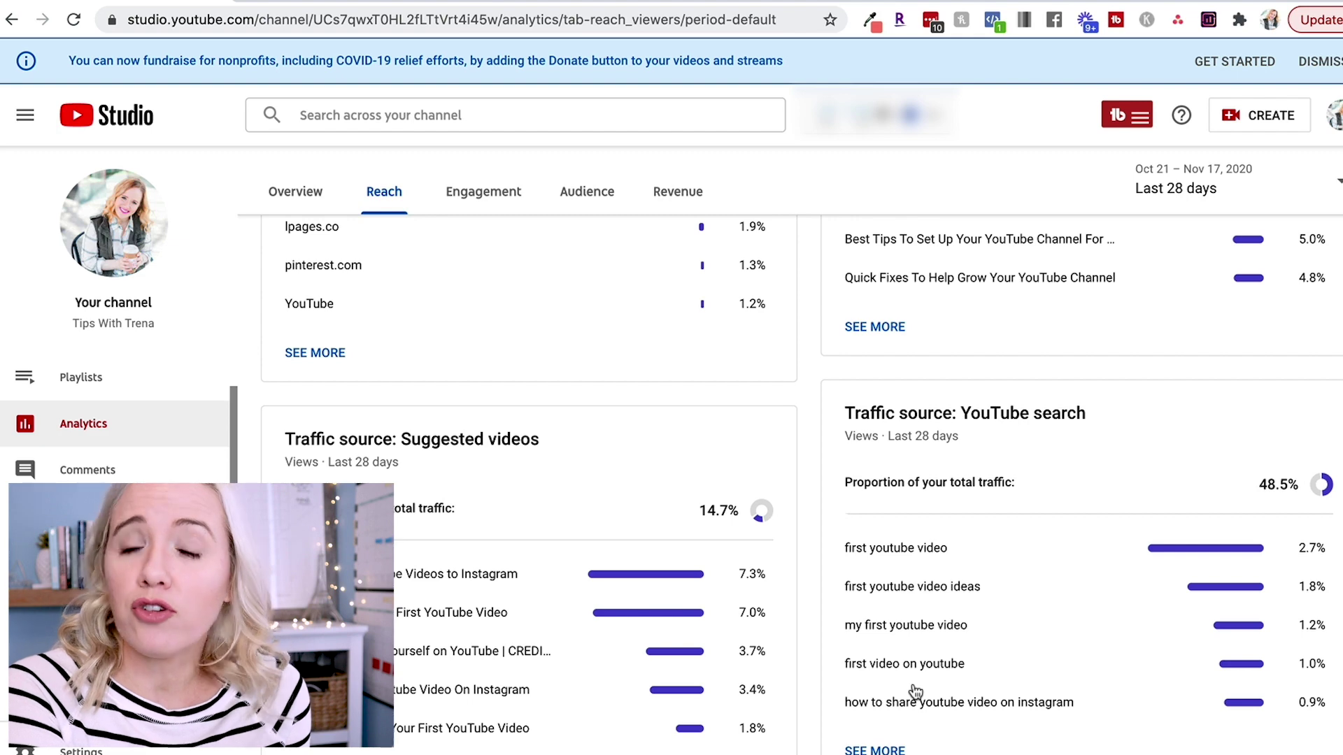
pyautogui.scroll(10, 915, 692)
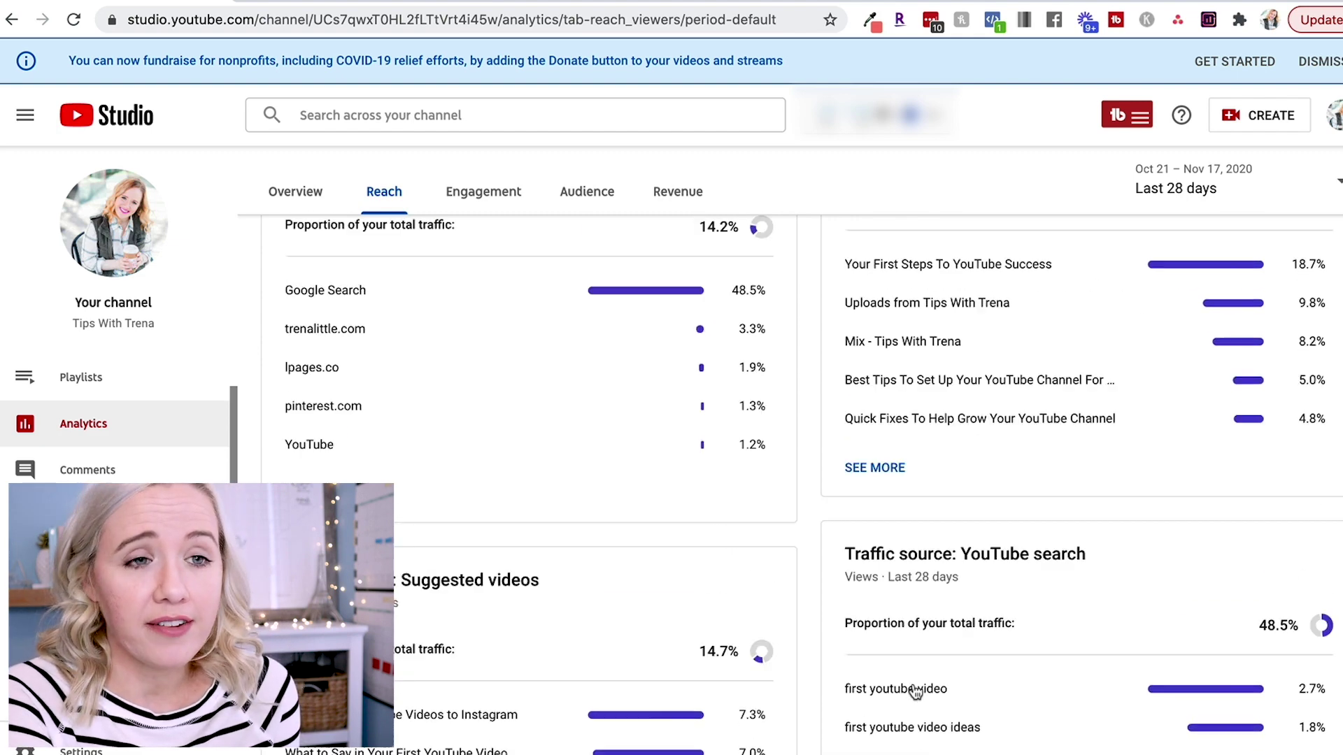
pyautogui.click(481, 260)
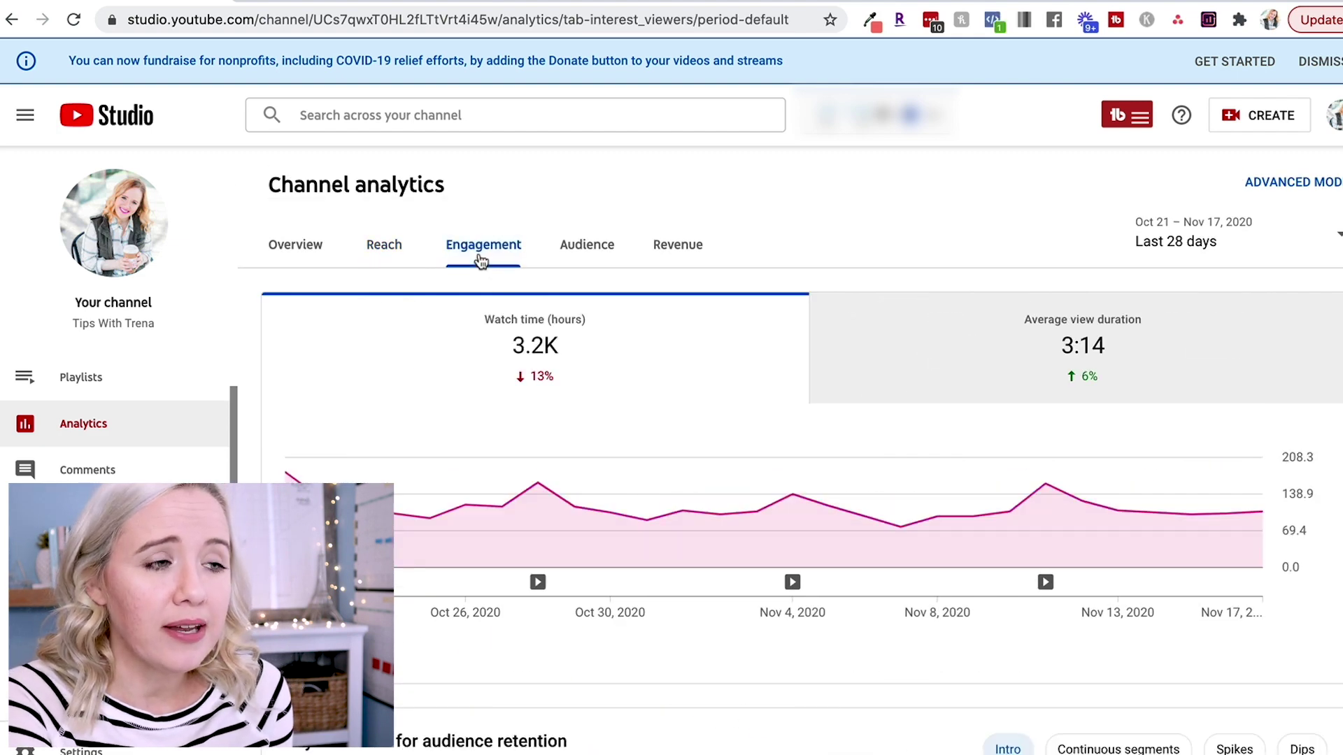
# Preview audience retention for the FIRST 1000 Subscribers and What You Should Say videos.
pyautogui.scroll(-2, 482, 261)
pyautogui.scroll(-8, 482, 260)
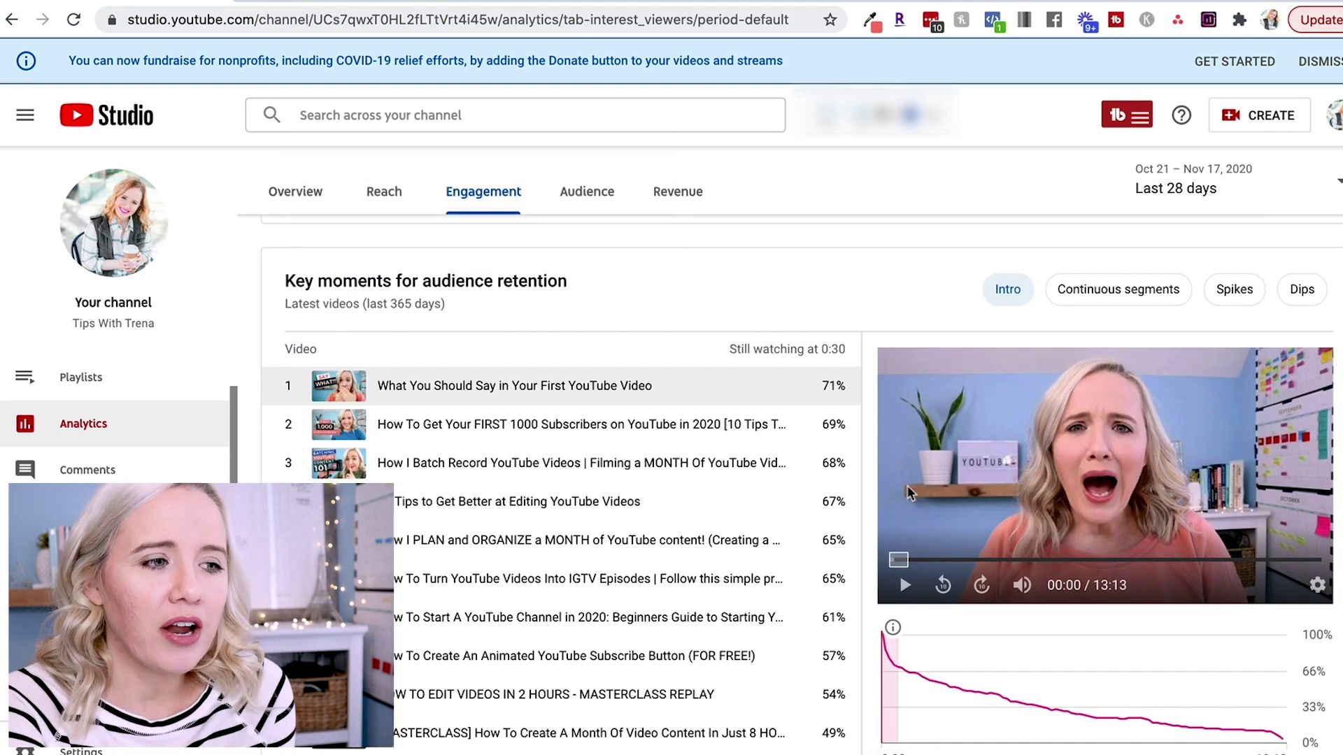
pyautogui.click(653, 437)
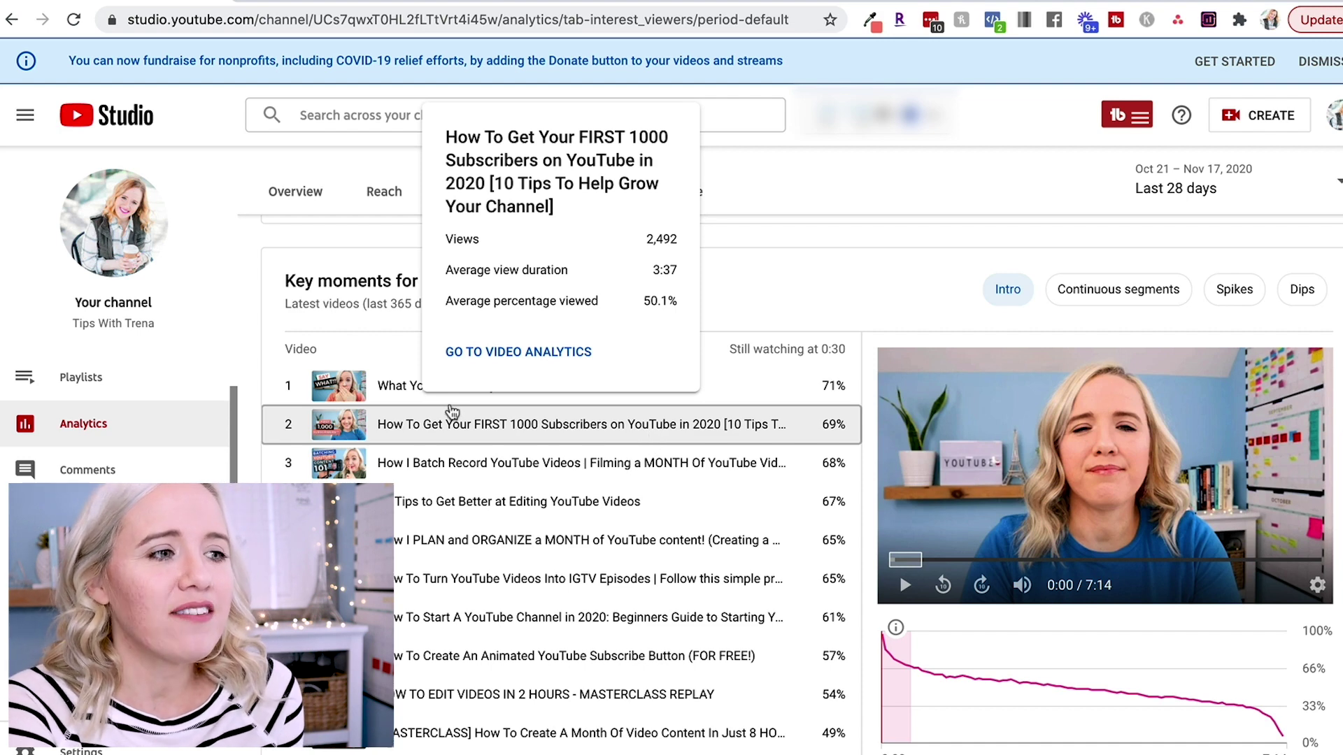
pyautogui.click(442, 404)
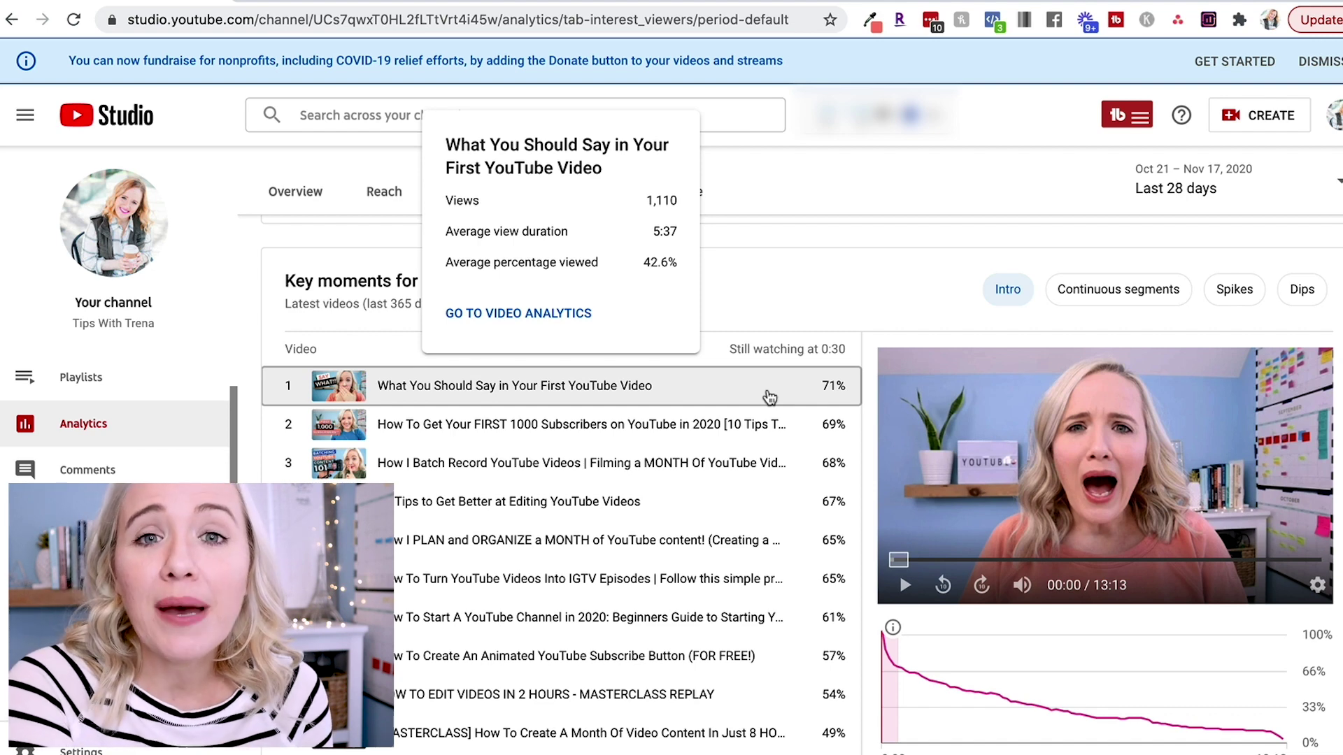
# Rank key moments by continuous segments and preview the animated subscribe button video.
pyautogui.click(1092, 297)
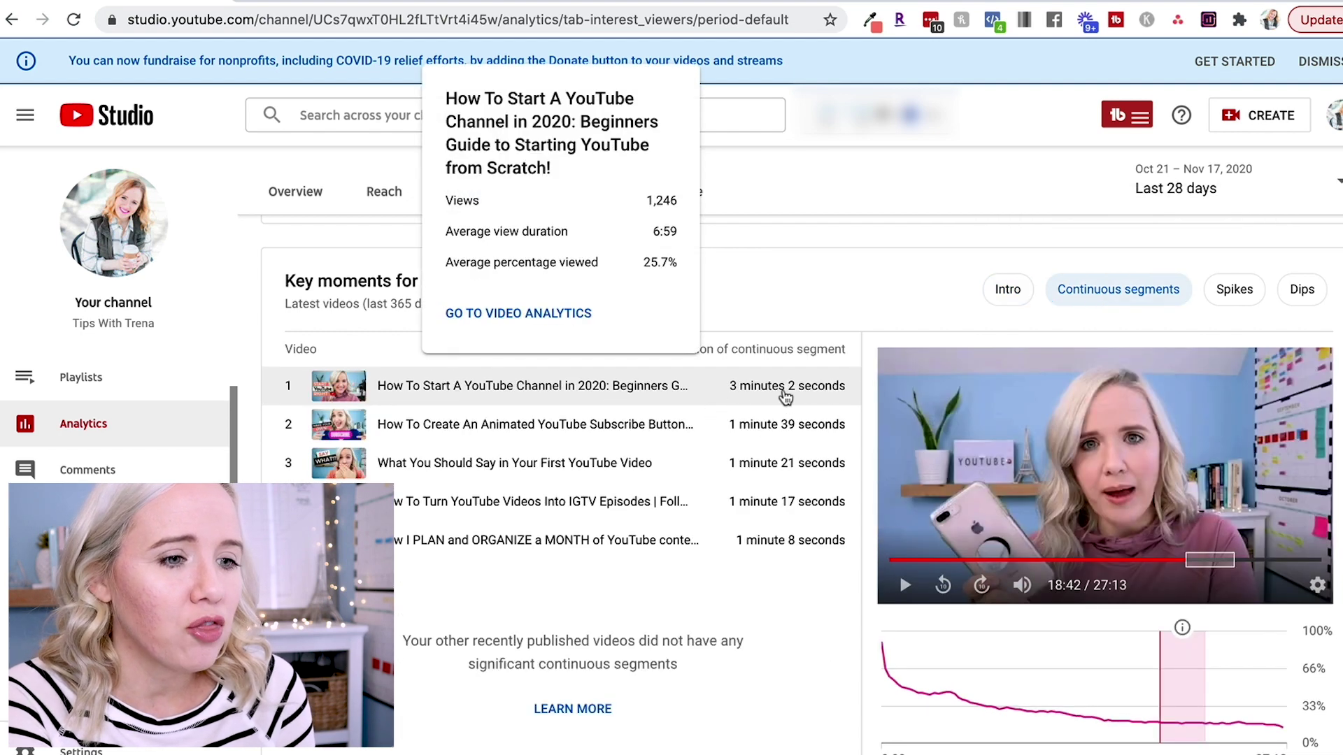
pyautogui.moveTo(489, 393)
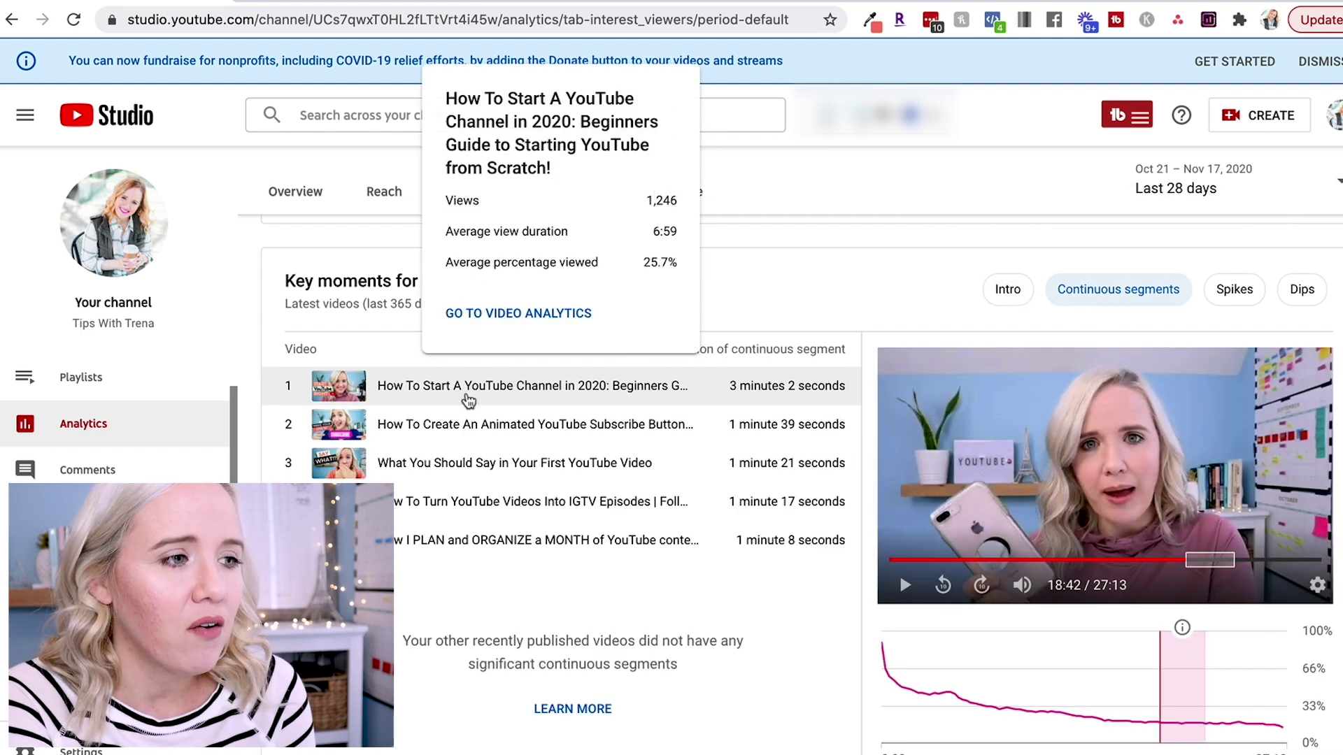
pyautogui.click(445, 435)
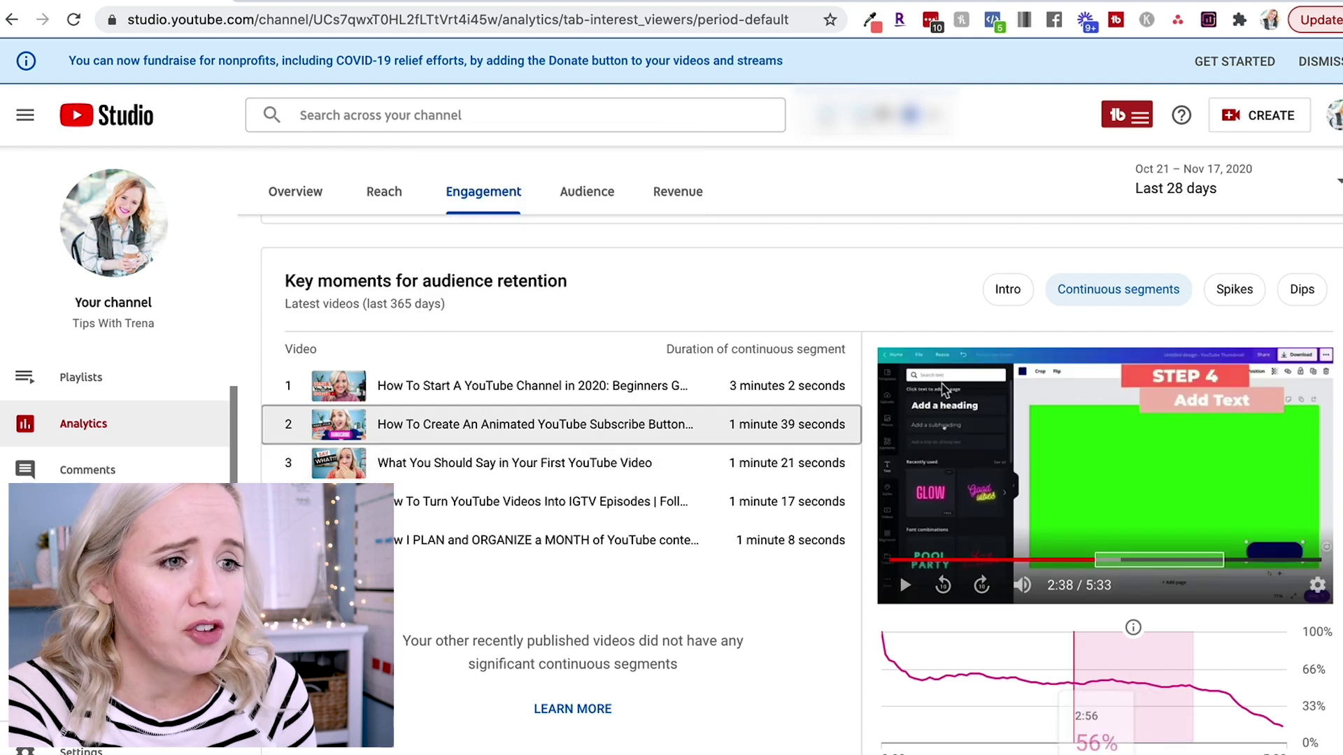
# Rank by viewers still watching at 0:30, previewing batch recording, editing tips and content planning videos.
pyautogui.click(1009, 292)
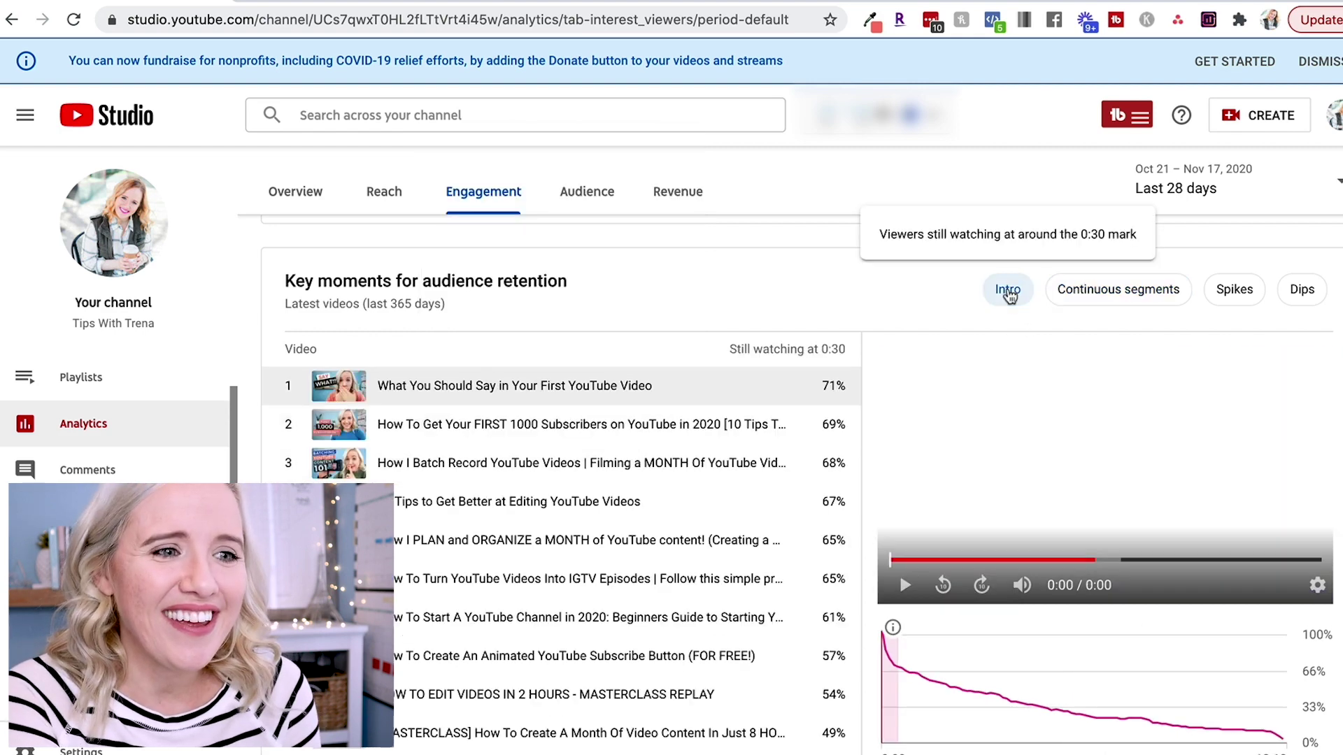
pyautogui.click(519, 466)
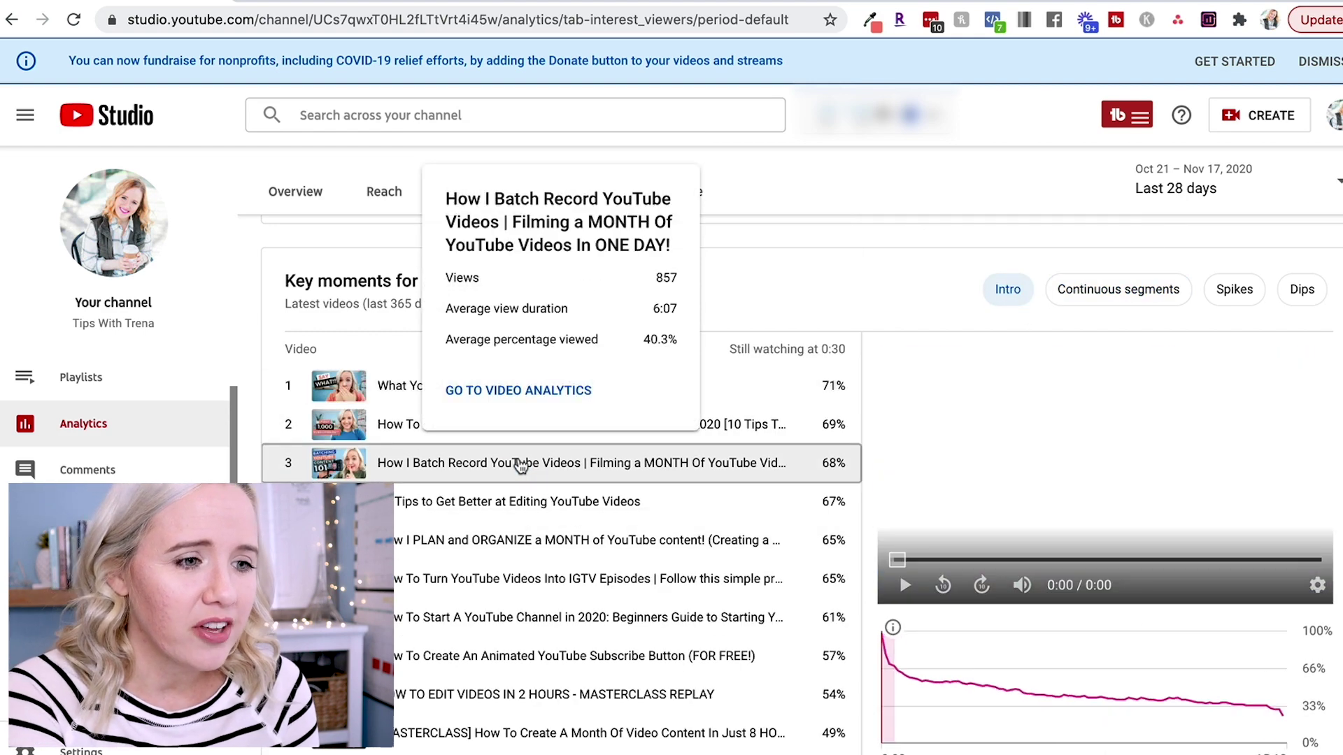
pyautogui.click(505, 503)
pyautogui.click(481, 553)
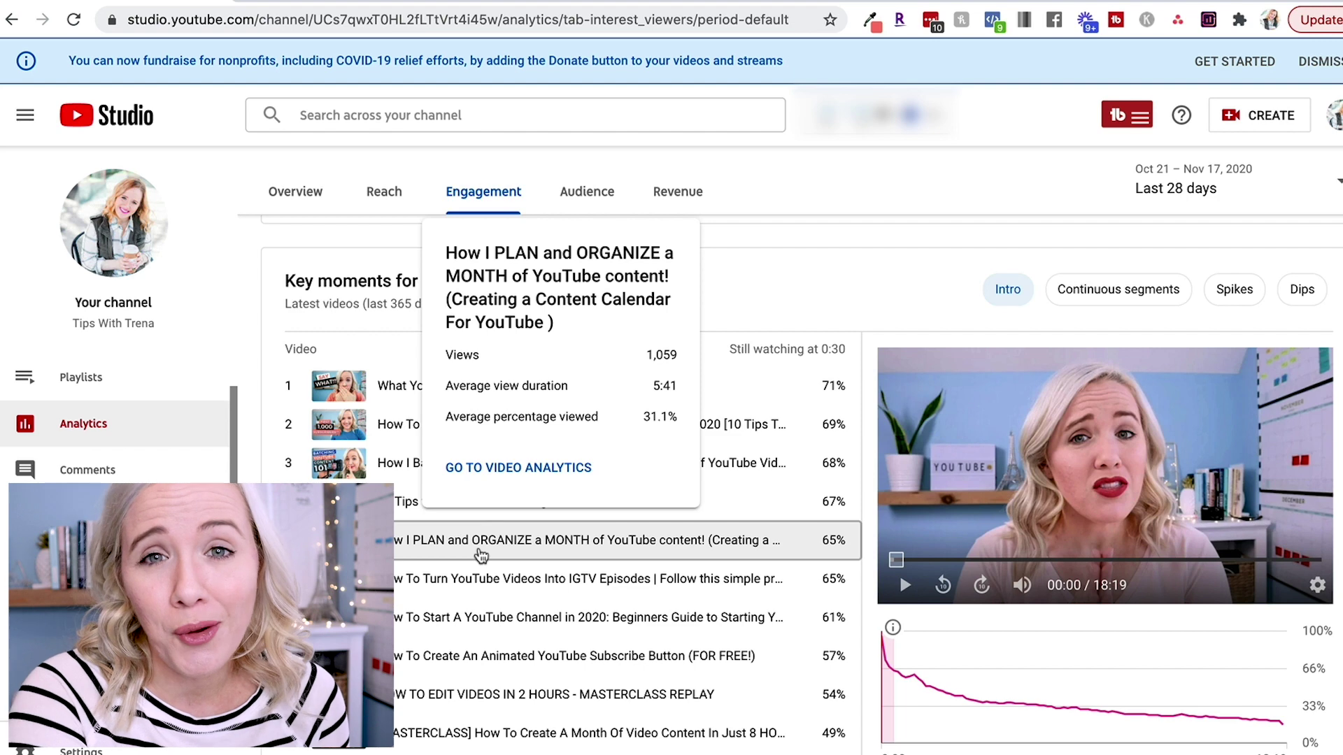
pyautogui.scroll(4, 481, 556)
# Switch to the Audience tab and scroll to the viewer heatmap and bell notification figures.
pyautogui.click(587, 194)
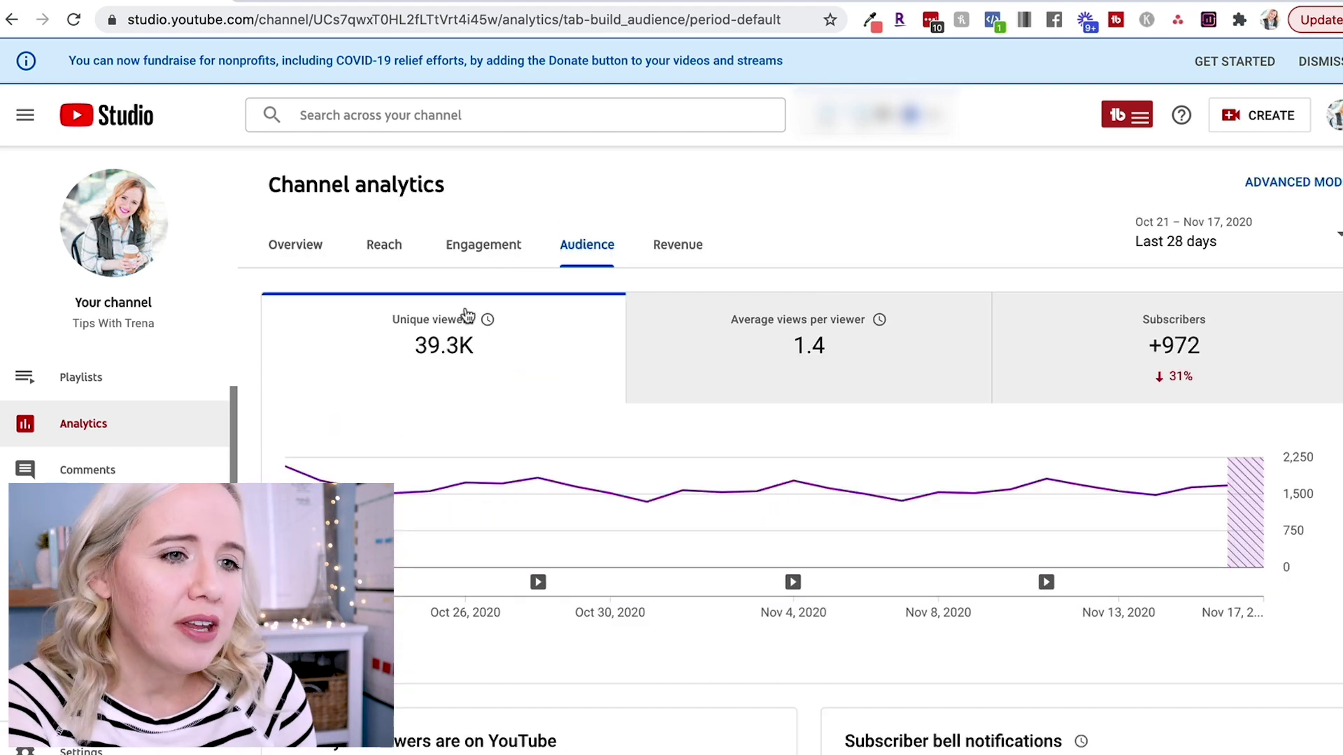
pyautogui.scroll(-5, 1048, 328)
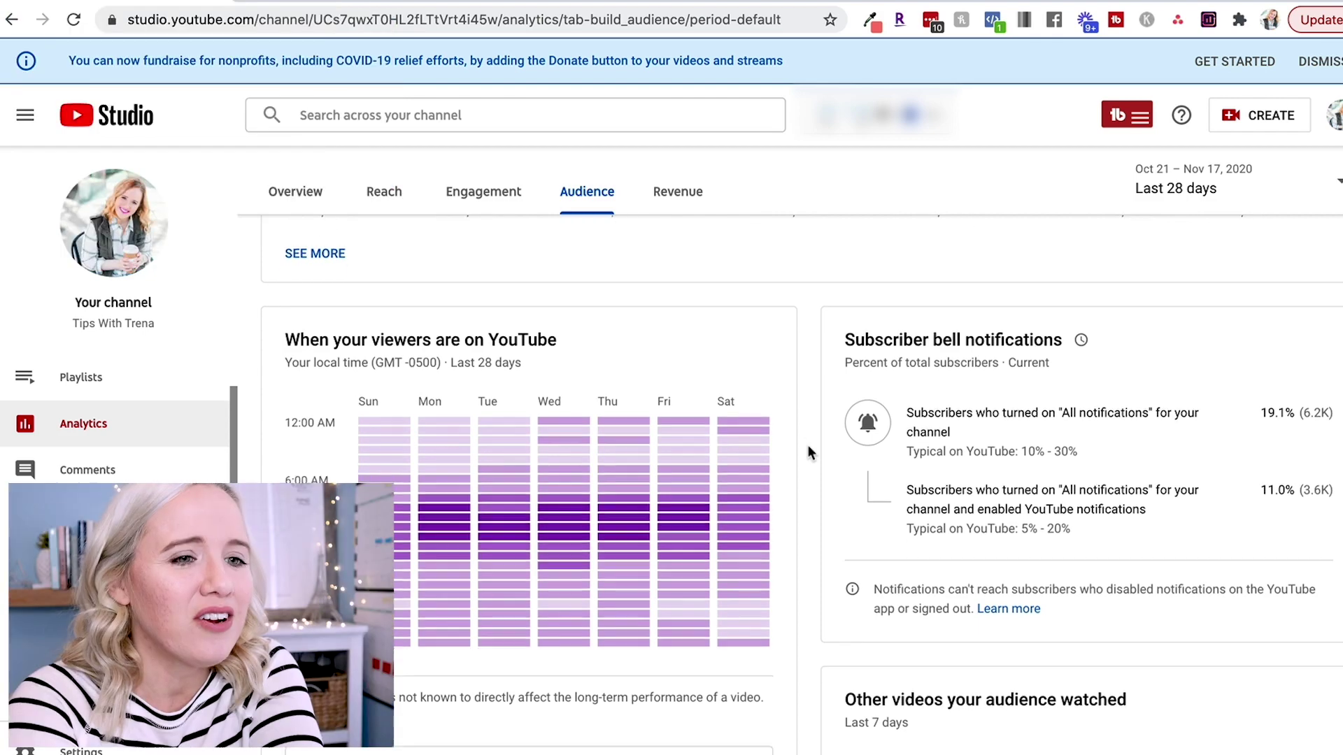
pyautogui.scroll(-1, 808, 448)
pyautogui.moveTo(986, 307)
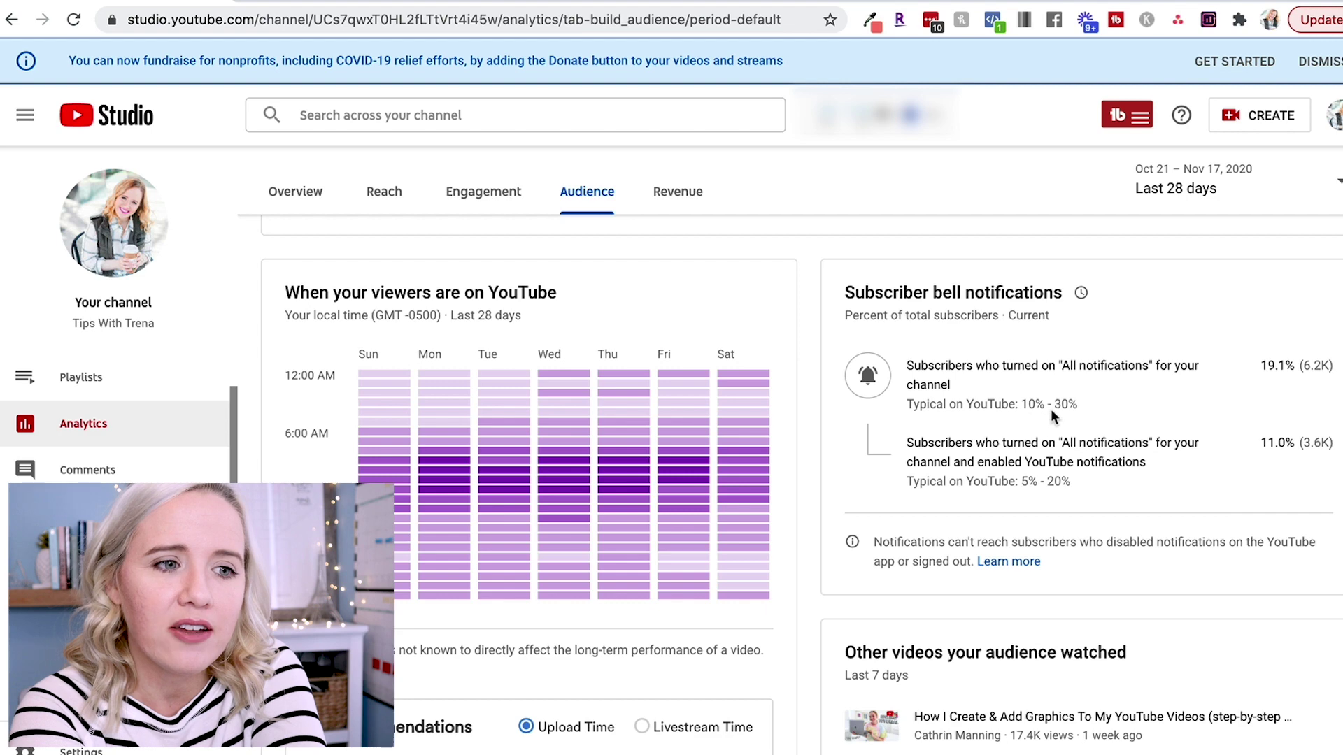
pyautogui.scroll(-3, 1047, 409)
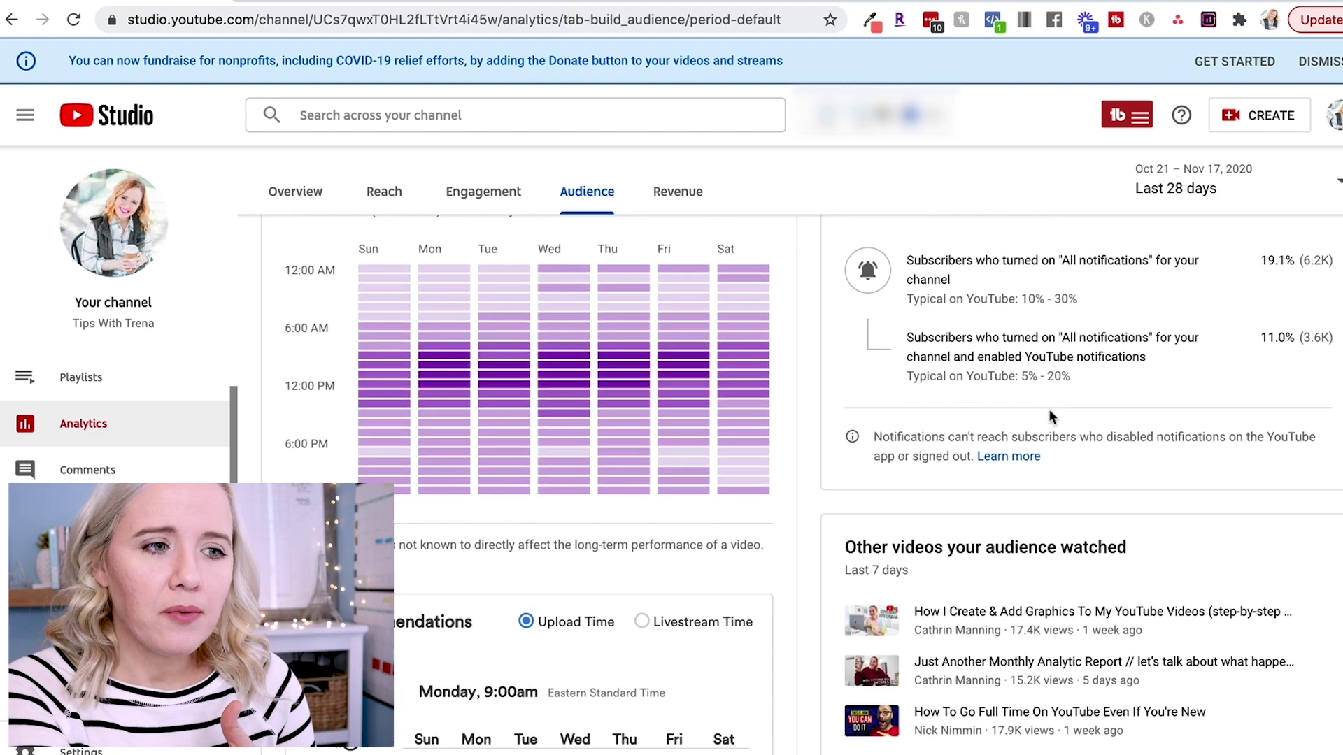
pyautogui.scroll(-5, 1048, 408)
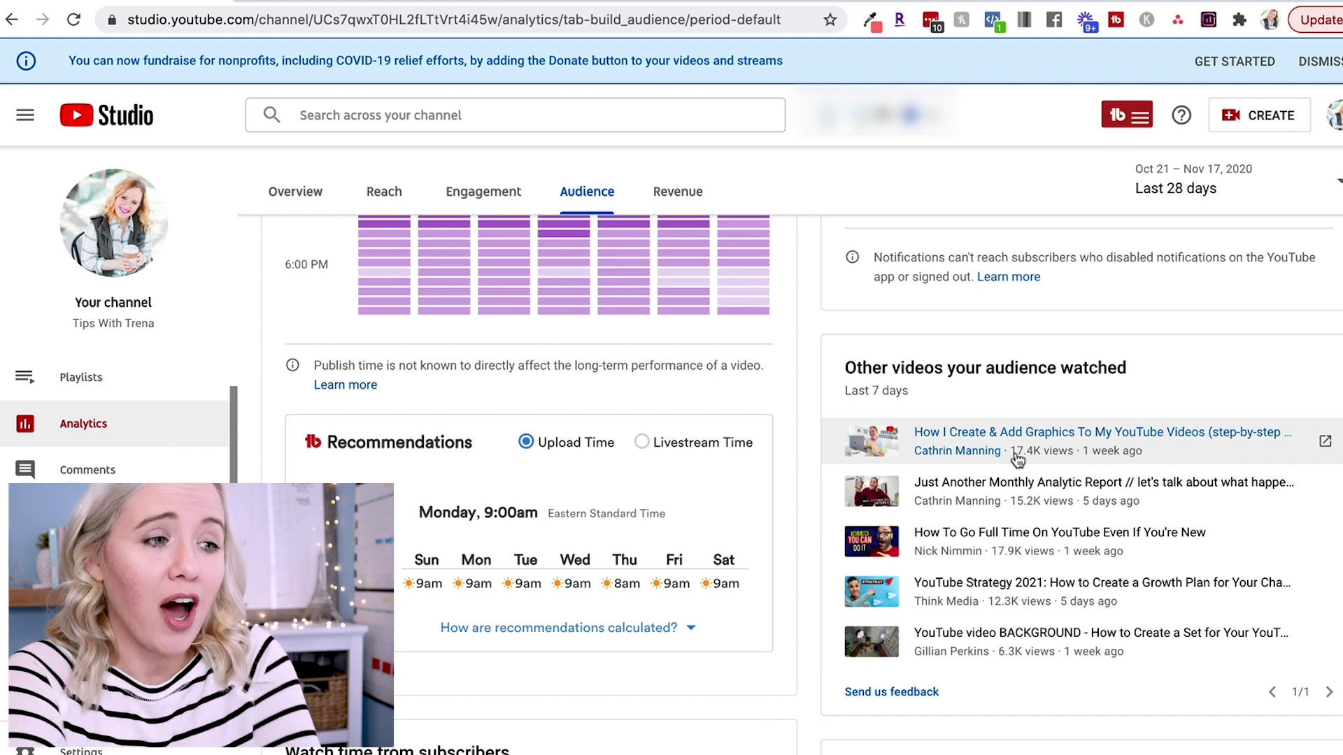
pyautogui.scroll(-1, 1018, 460)
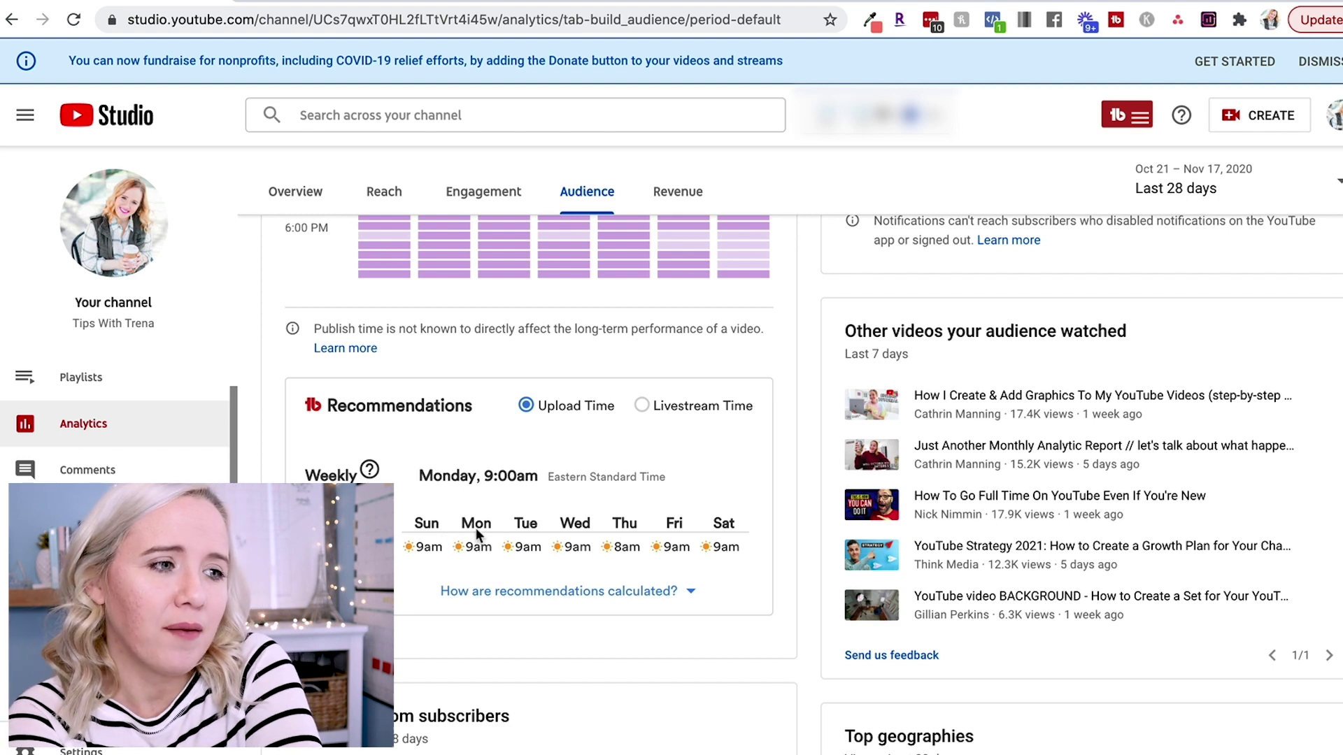
pyautogui.scroll(-1, 478, 538)
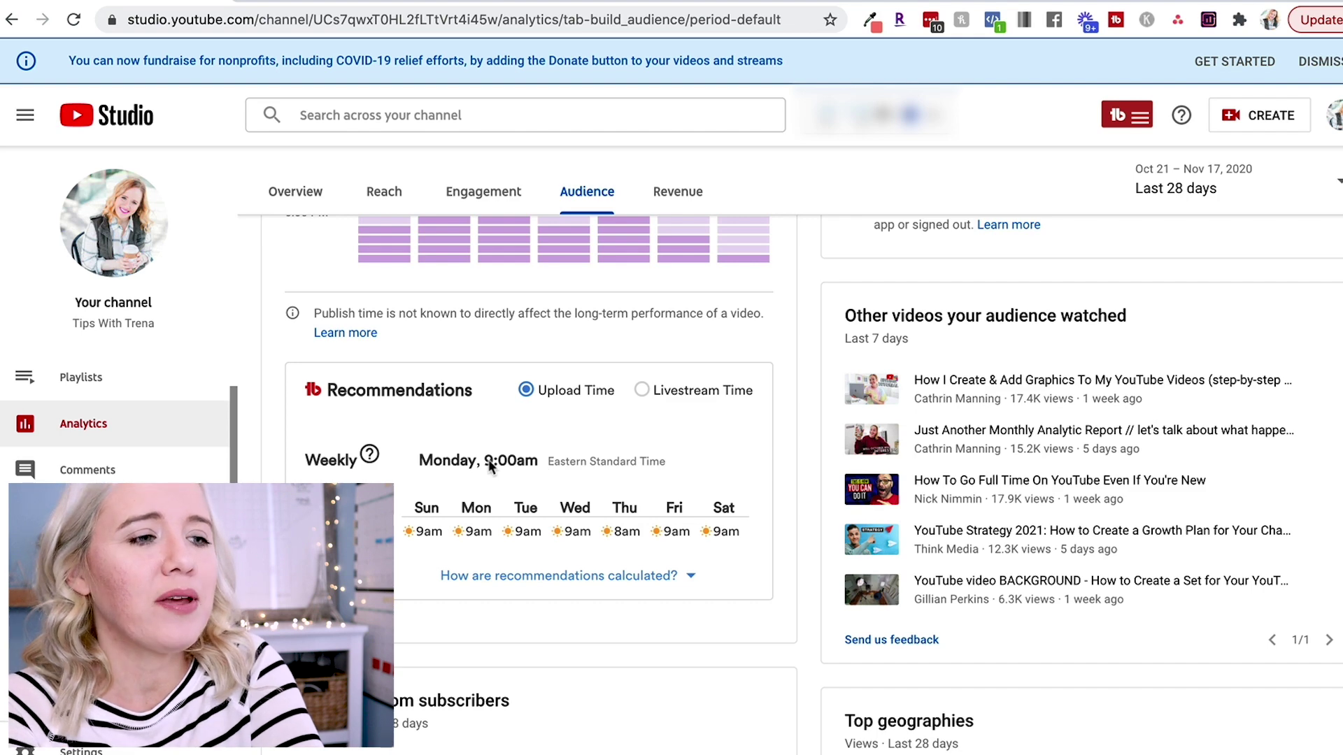
pyautogui.scroll(-1, 489, 459)
pyautogui.scroll(-8, 557, 446)
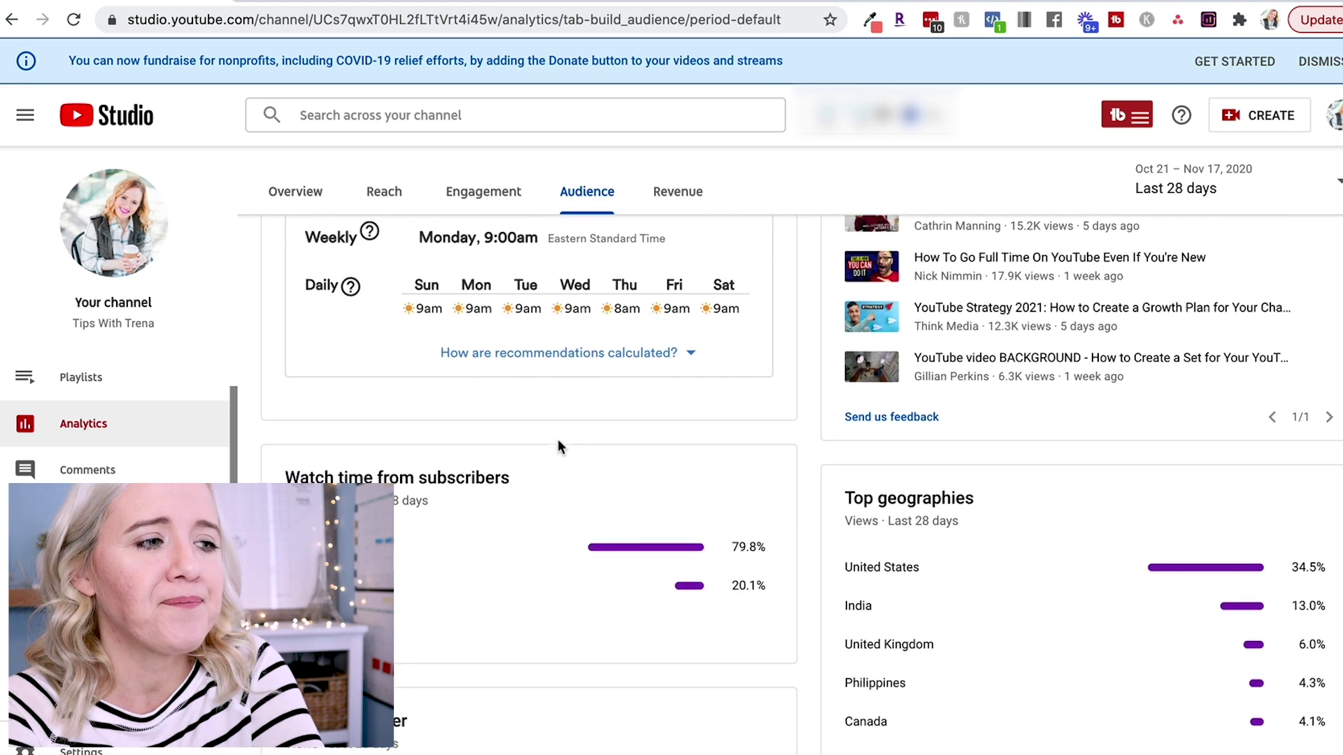
pyautogui.scroll(-1, 377, 477)
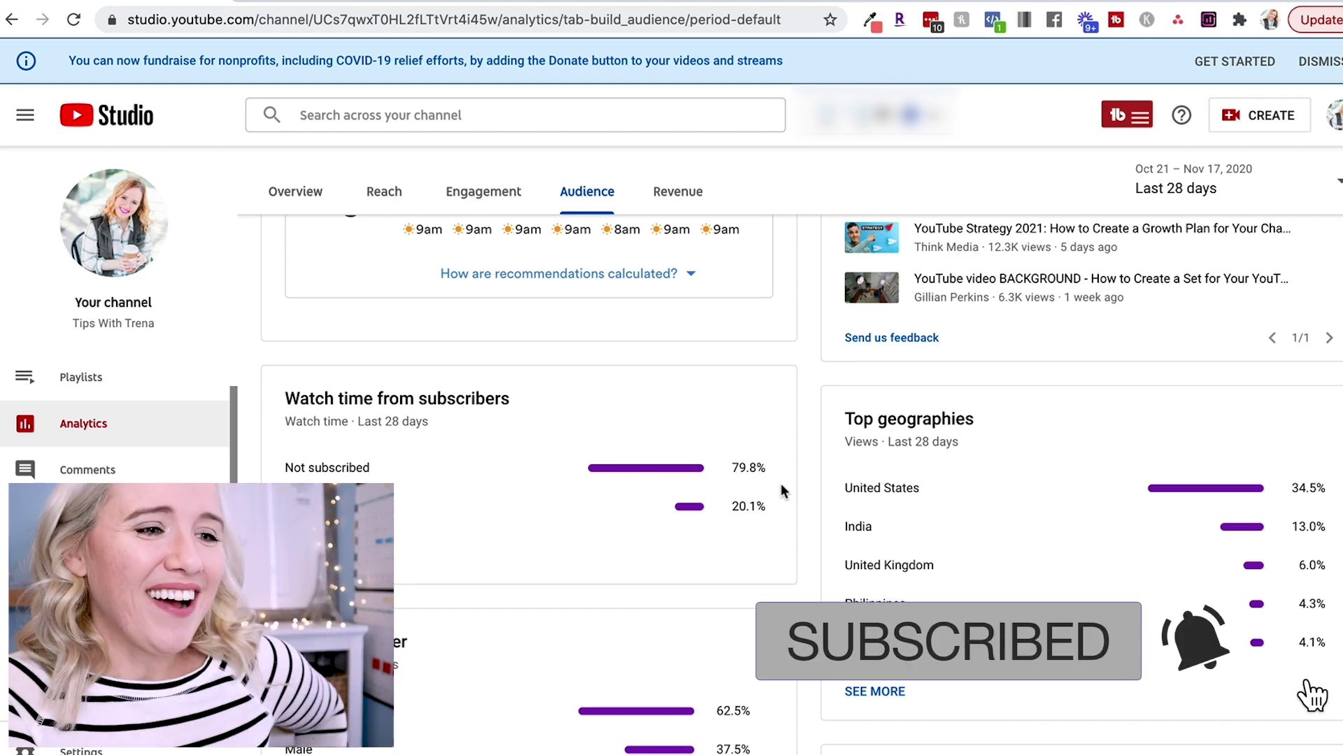
pyautogui.scroll(-5, 781, 484)
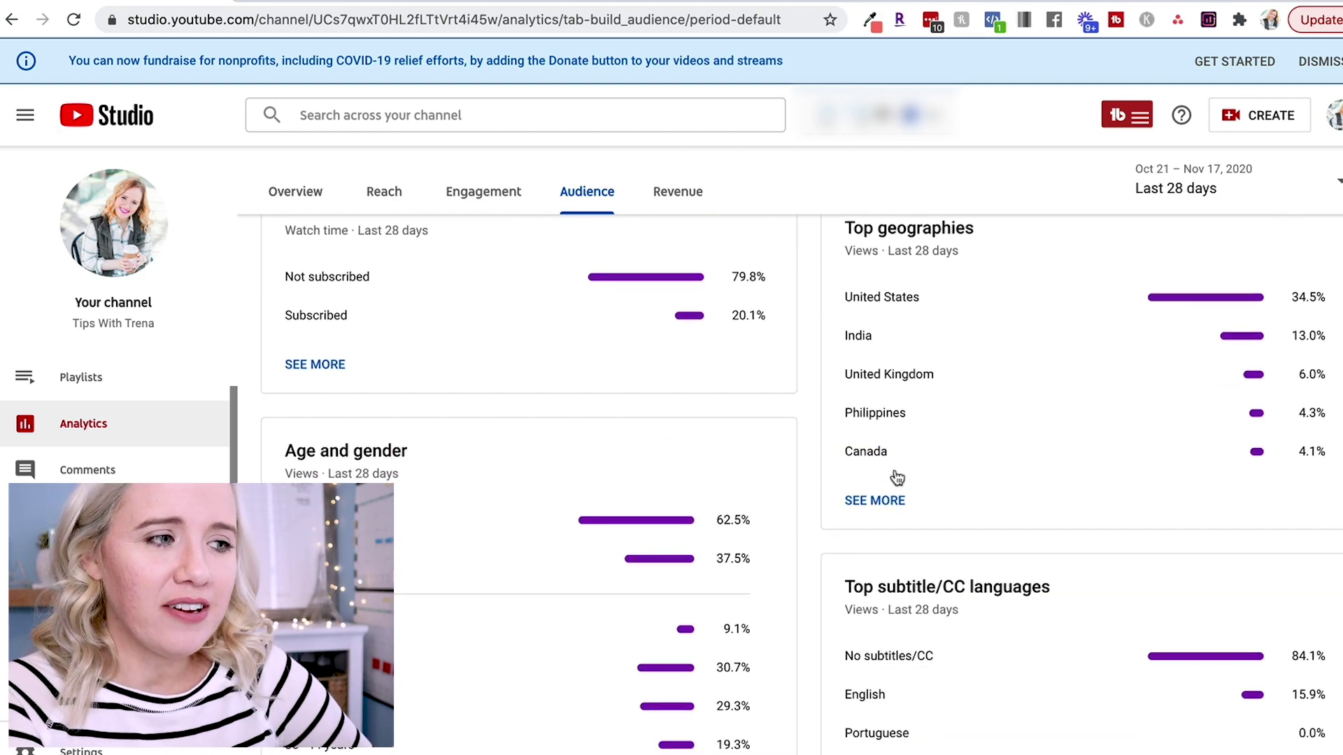
pyautogui.scroll(-2, 898, 478)
pyautogui.scroll(15, 895, 468)
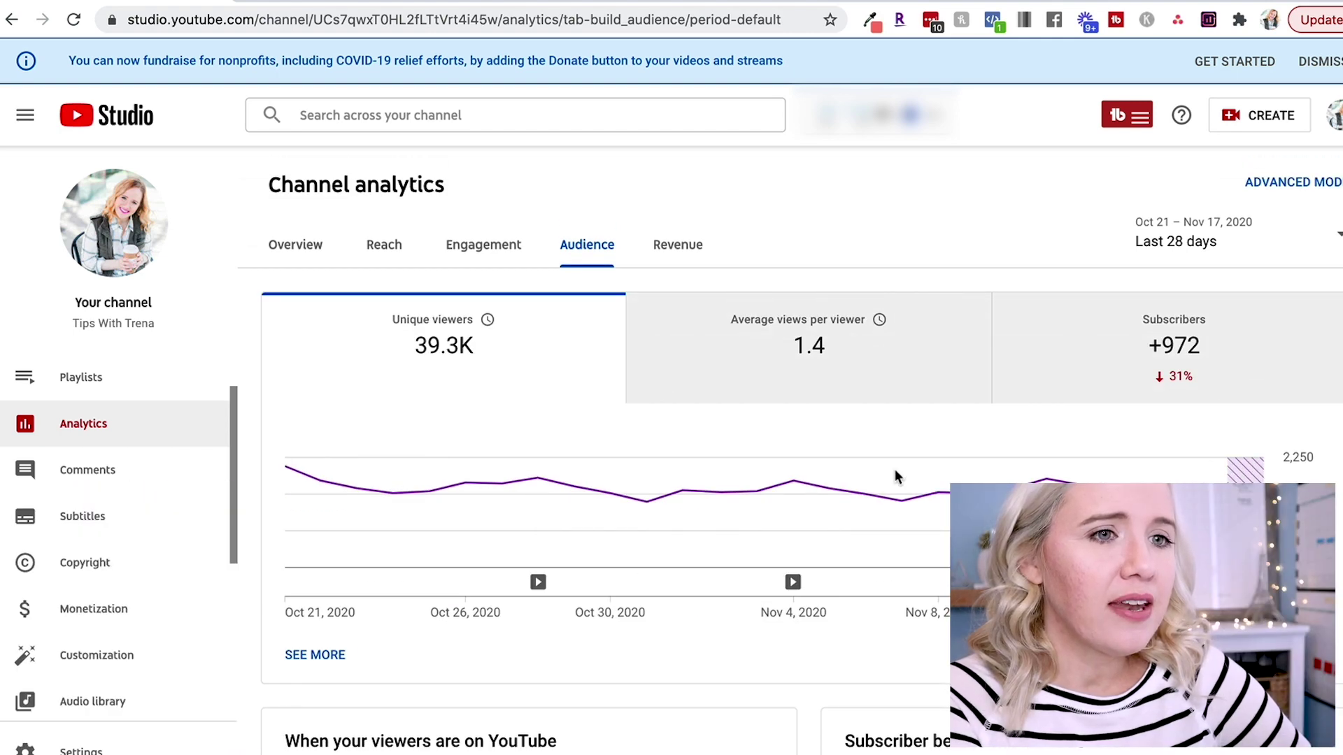
# Step through the Comments and Subtitles pages to reach the Channel copyright page.
pyautogui.click(103, 481)
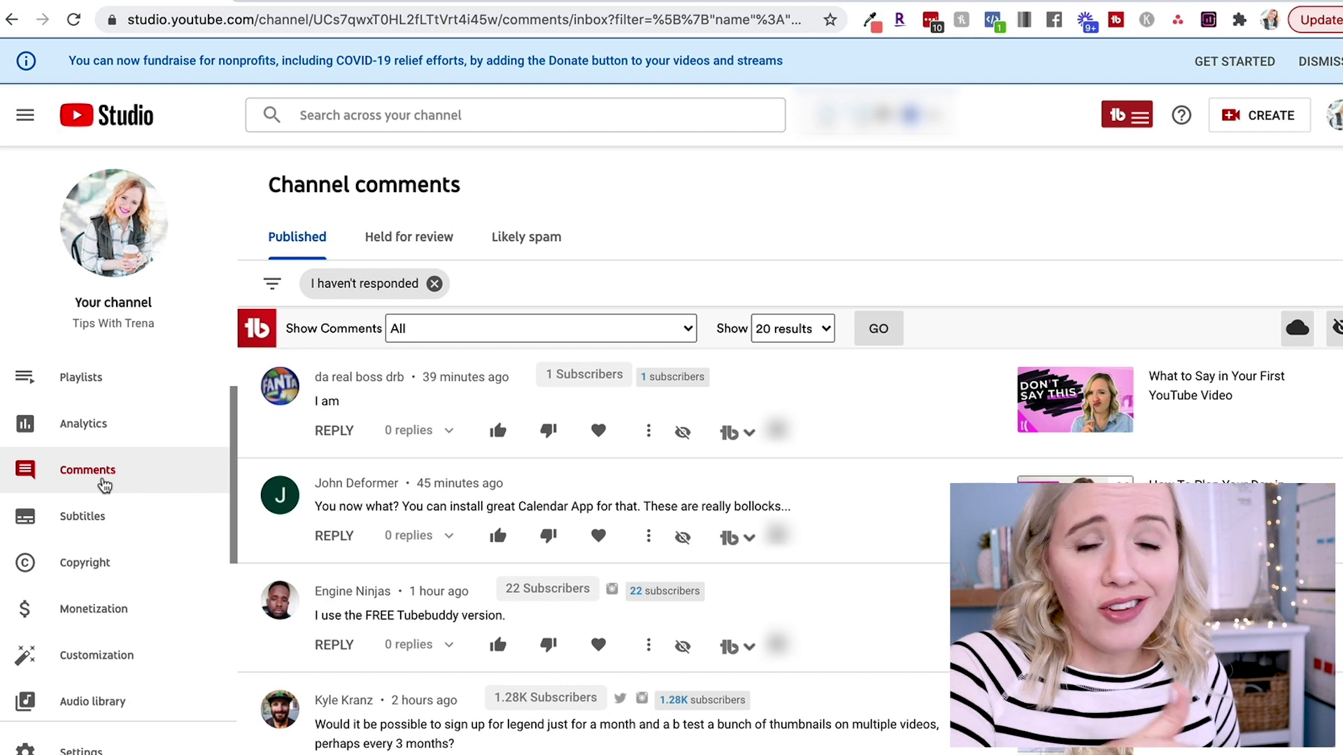
pyautogui.scroll(-1, 79, 481)
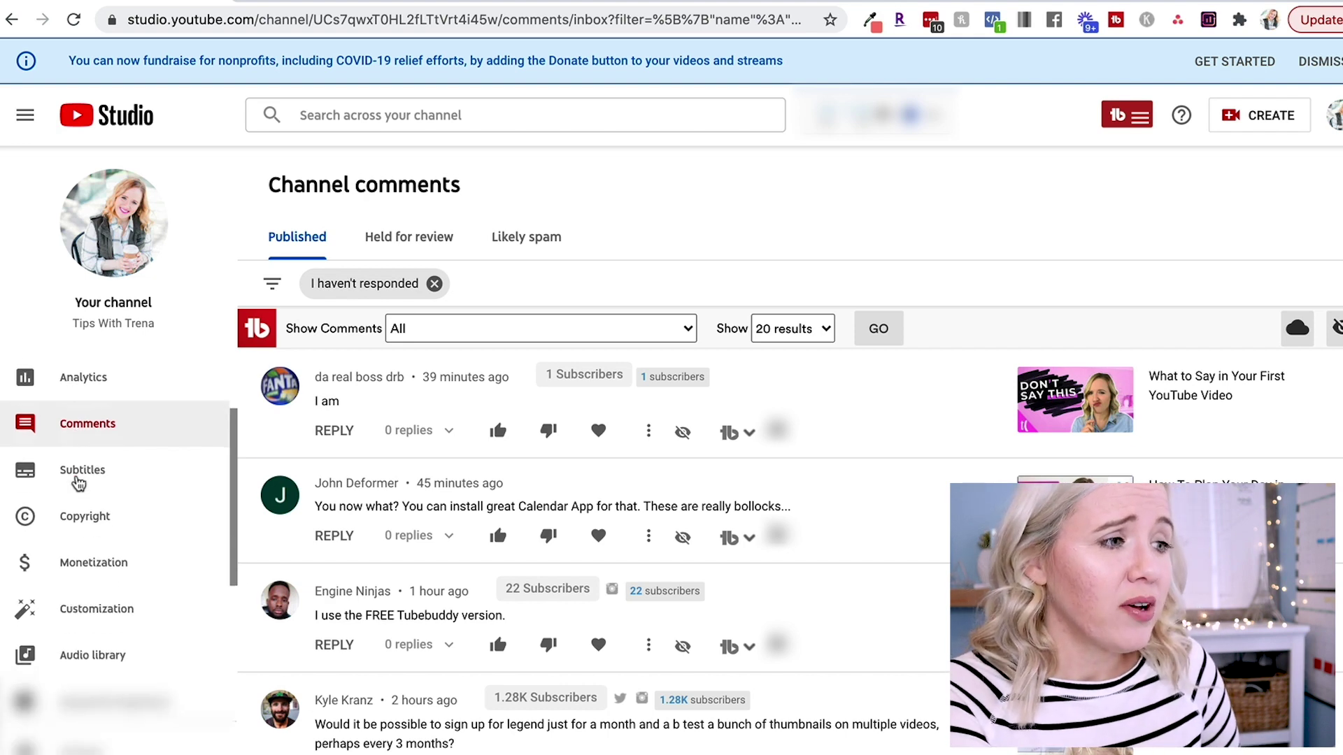
pyautogui.click(76, 467)
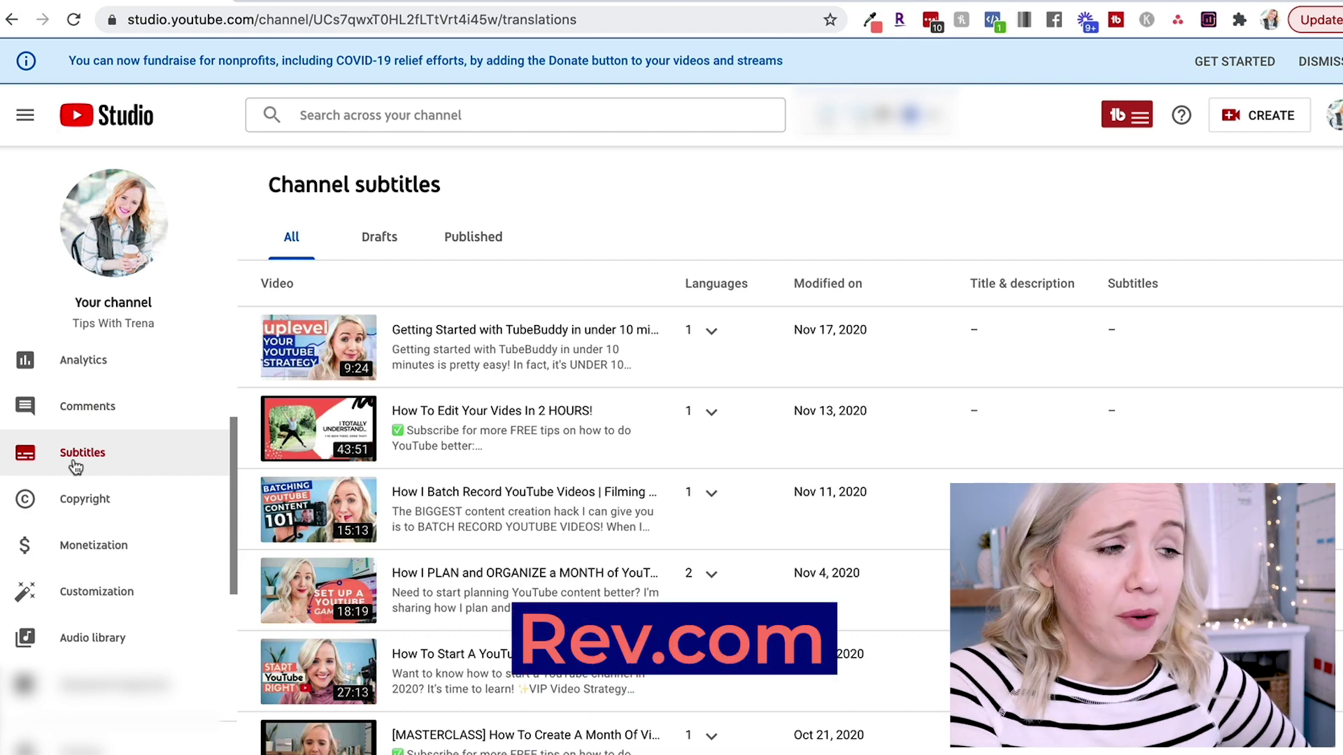
pyautogui.scroll(-1, 76, 465)
pyautogui.click(75, 483)
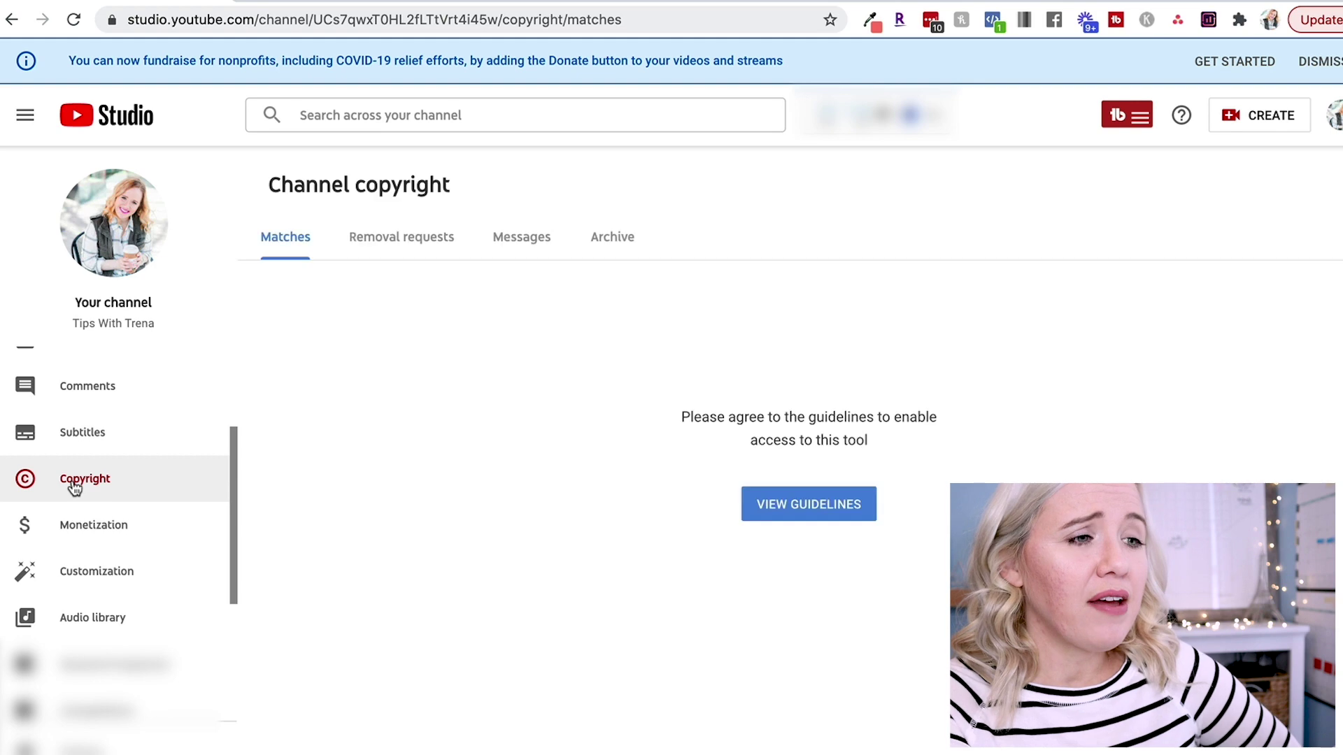
# Open Monetization and scroll through the channel's monetization overview.
pyautogui.scroll(-1, 75, 488)
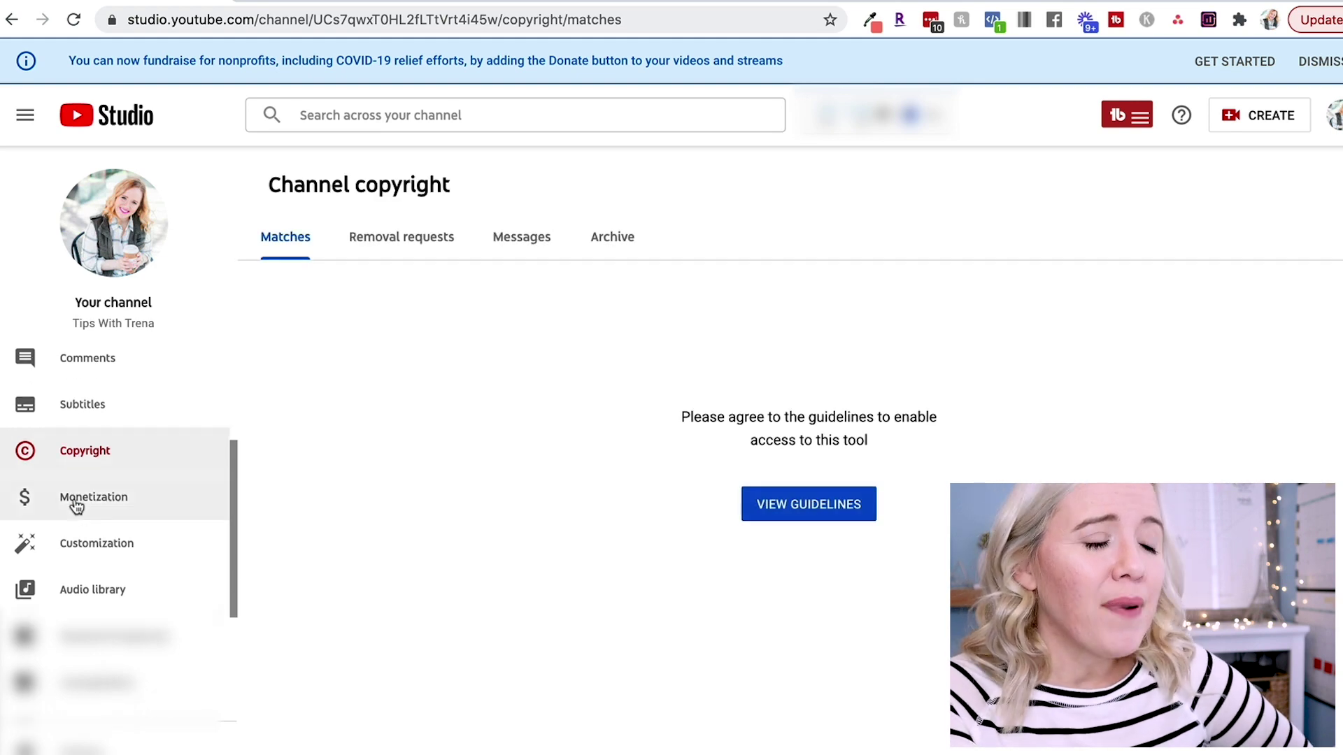
pyautogui.click(77, 505)
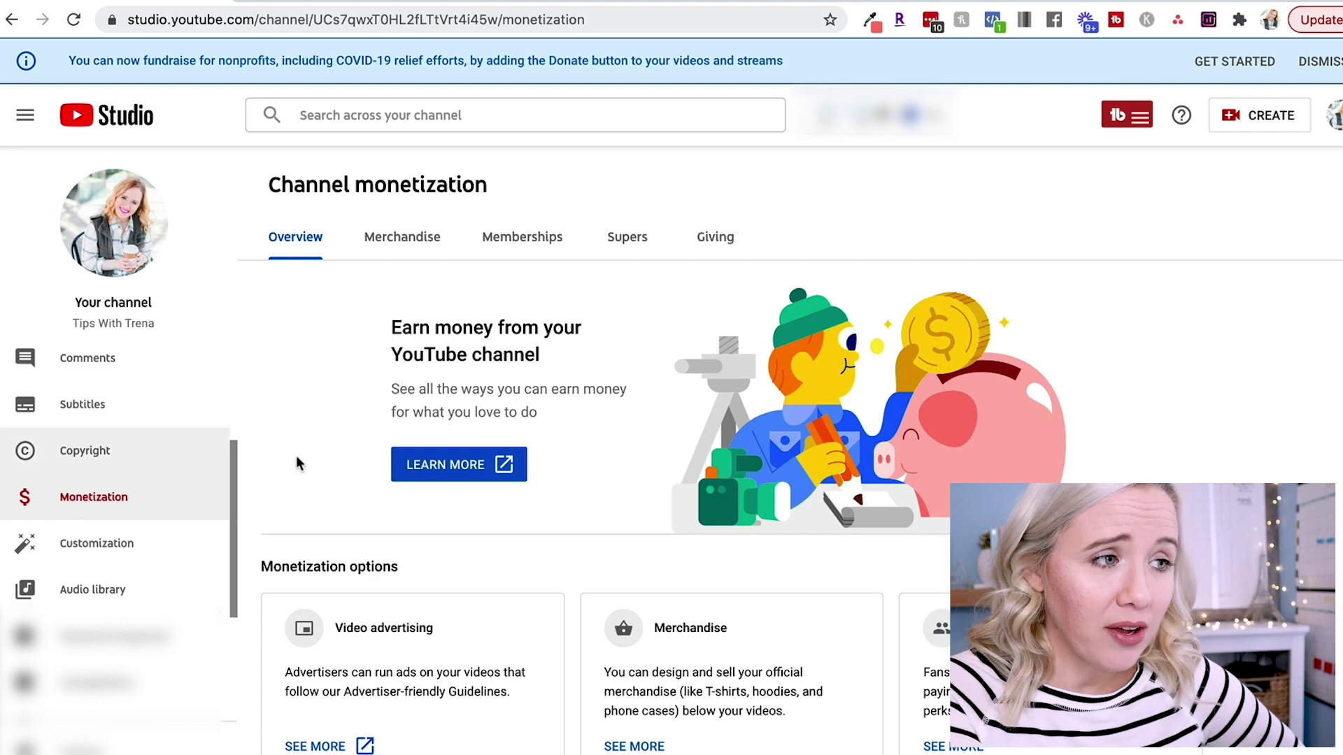
pyautogui.scroll(-2, 304, 456)
pyautogui.scroll(-2, 525, 647)
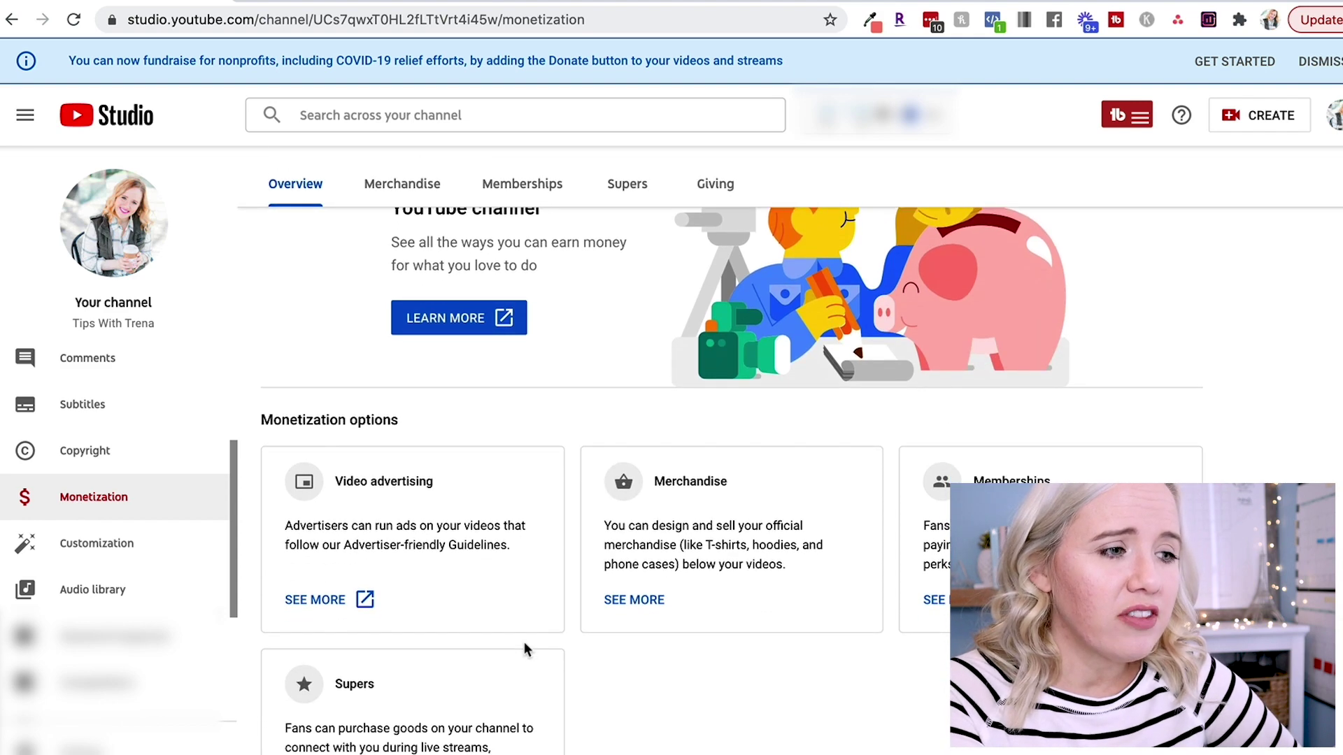
pyautogui.scroll(1, 524, 644)
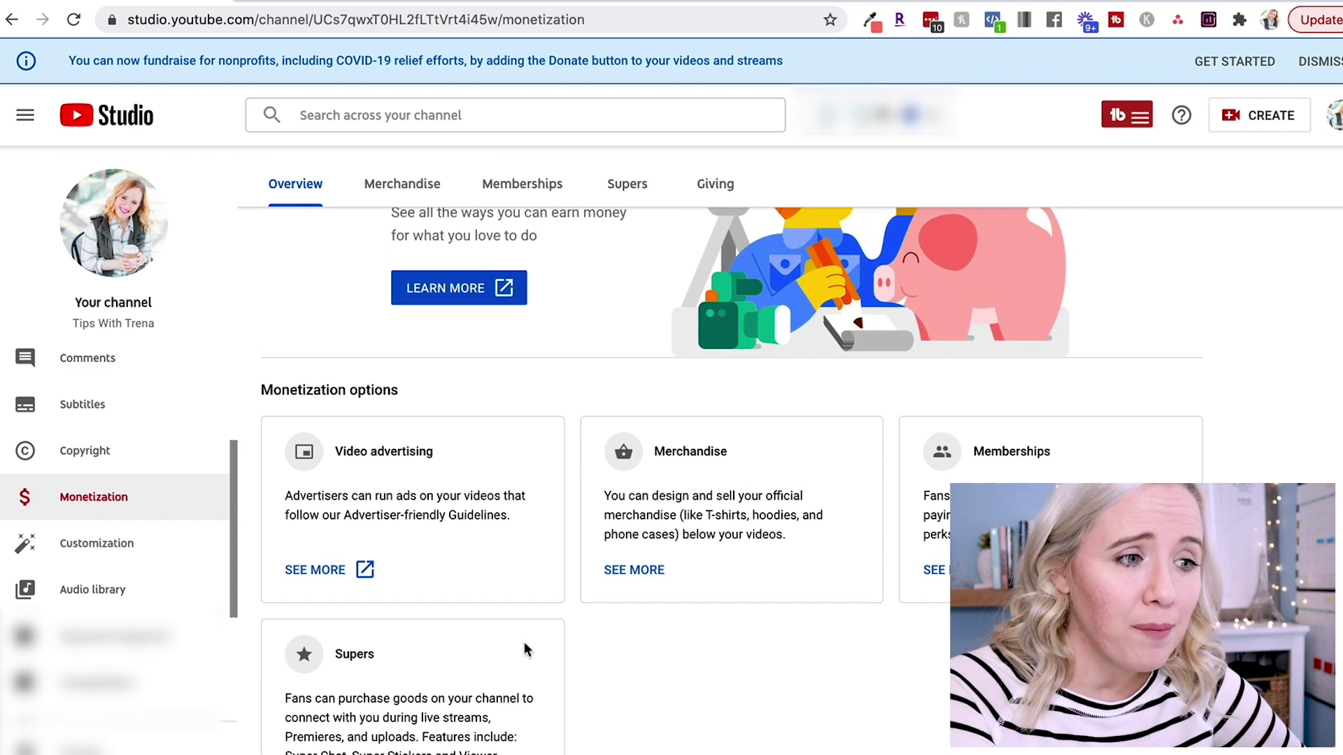
pyautogui.scroll(3, 599, 434)
# View the Memberships information, then open Channel customization.
pyautogui.click(542, 200)
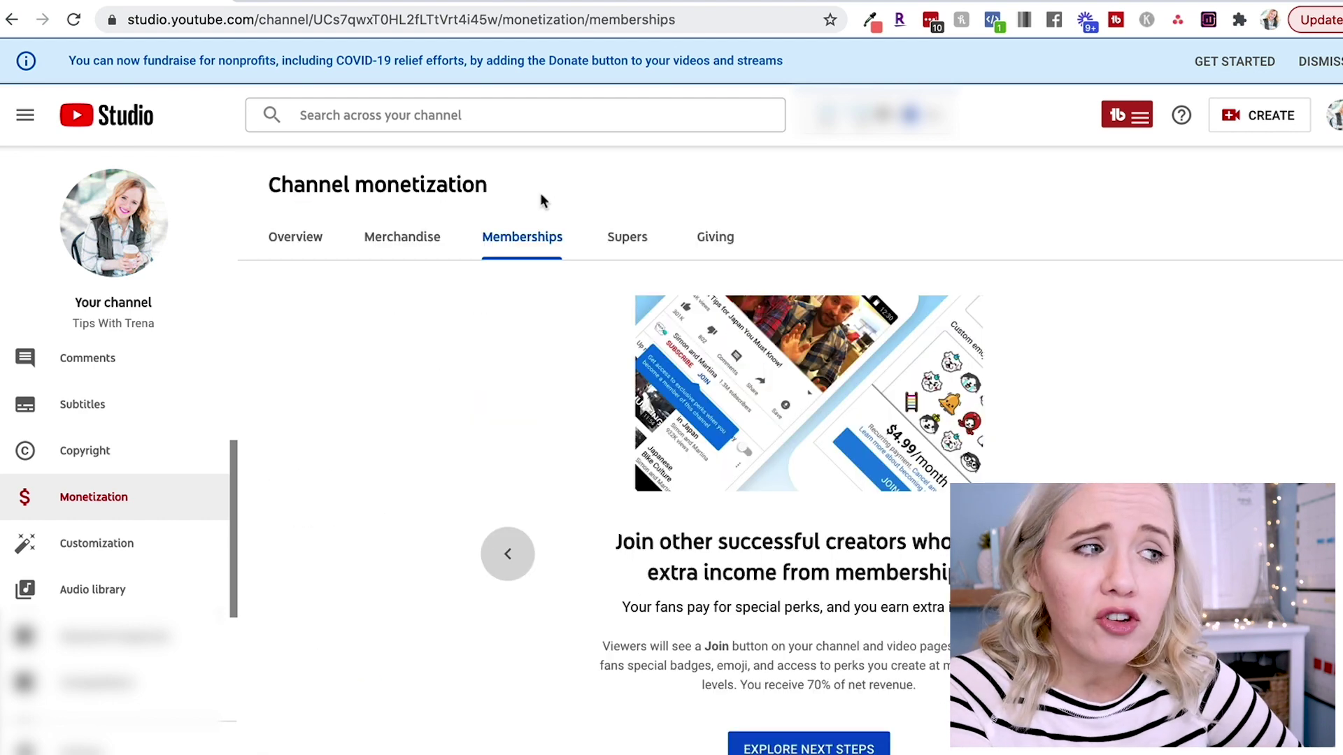
pyautogui.scroll(-1, 126, 450)
pyautogui.click(102, 498)
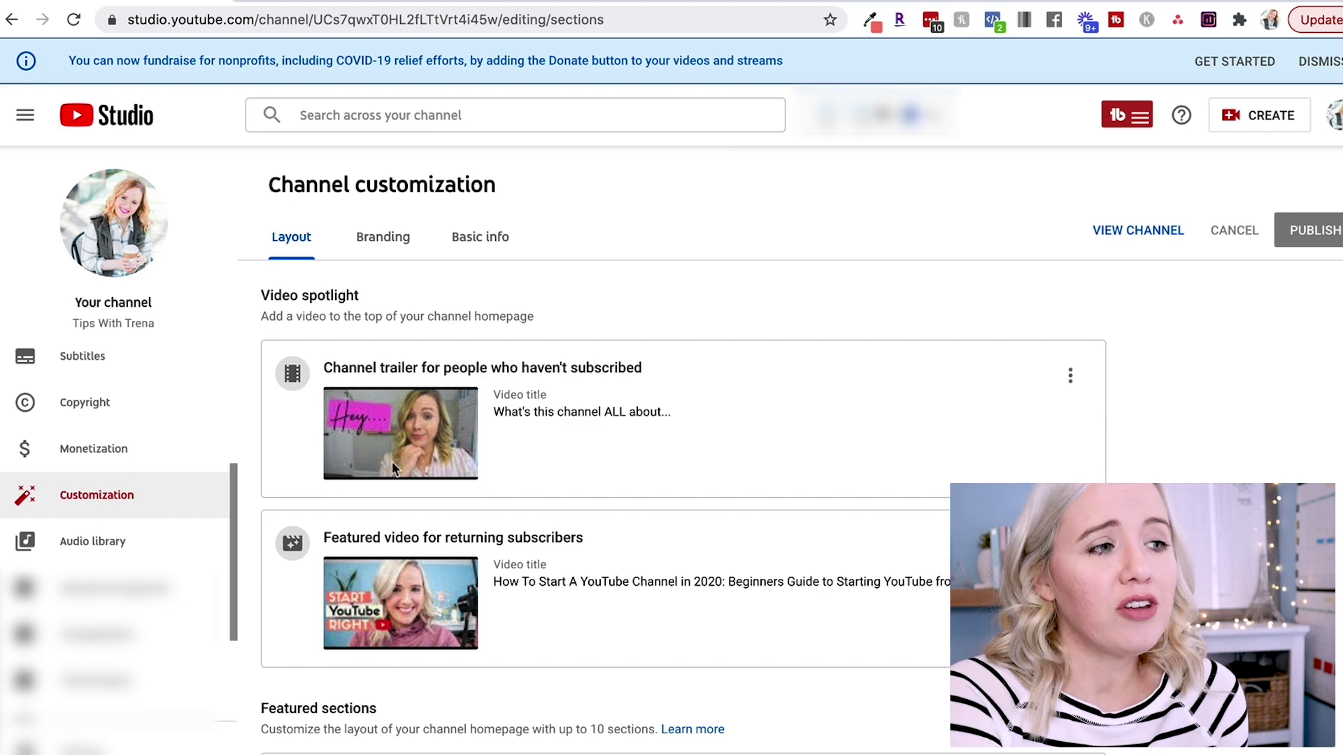
# Scroll through the Layout tab's spotlight videos and featured sections, then switch to Branding.
pyautogui.scroll(-1, 396, 470)
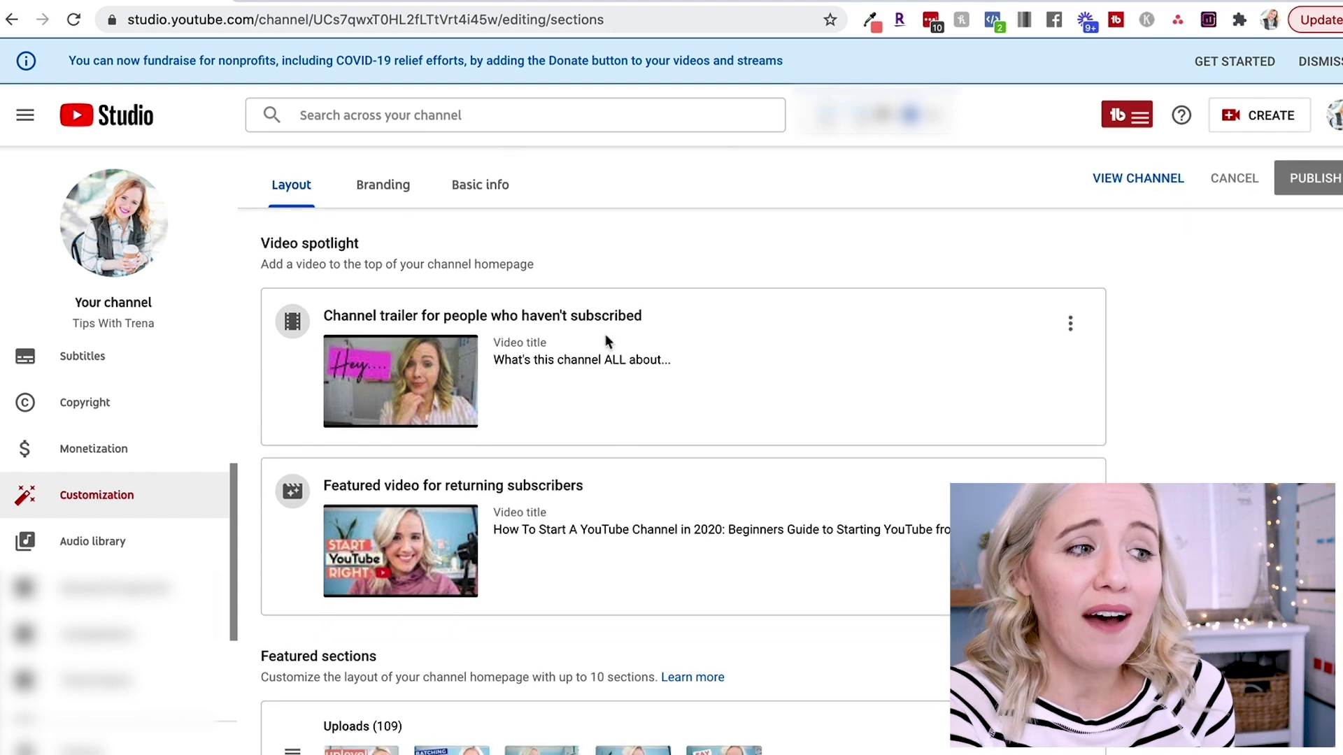
pyautogui.scroll(-3, 606, 339)
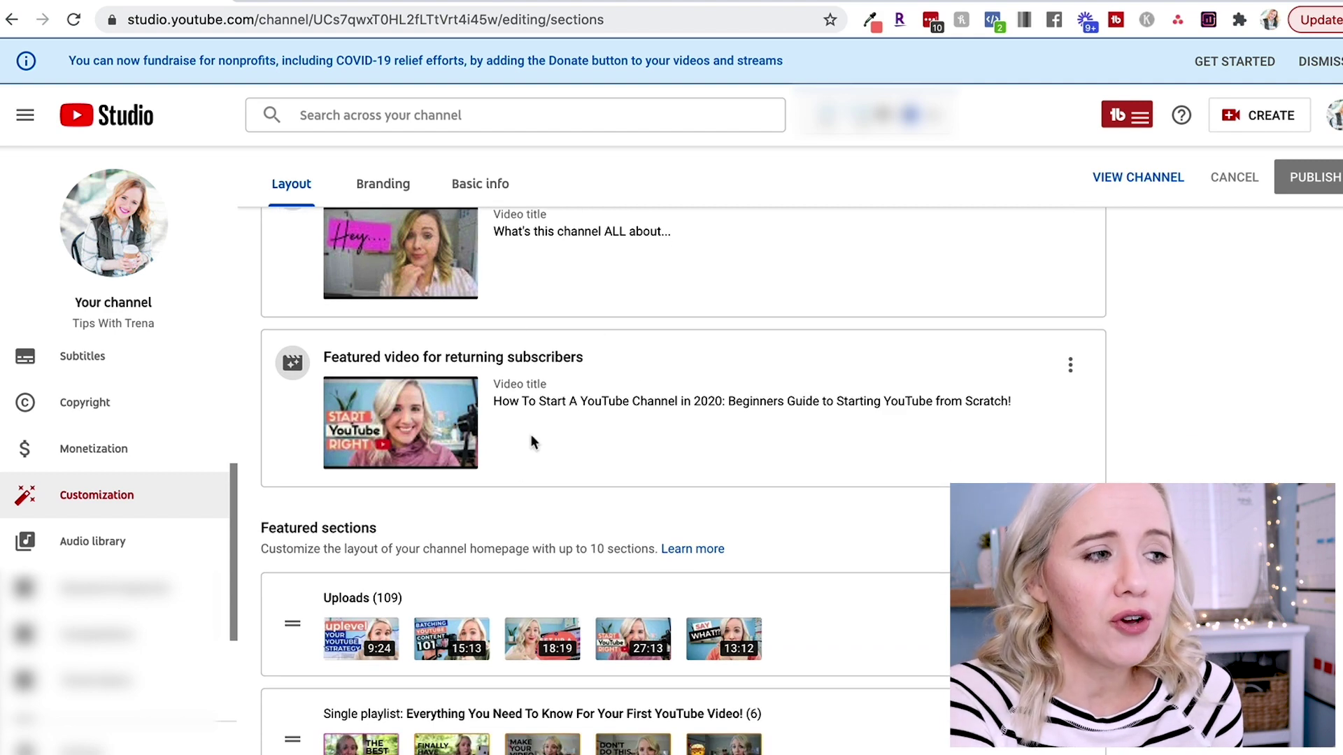
pyautogui.scroll(-2, 531, 443)
pyautogui.scroll(-1, 506, 564)
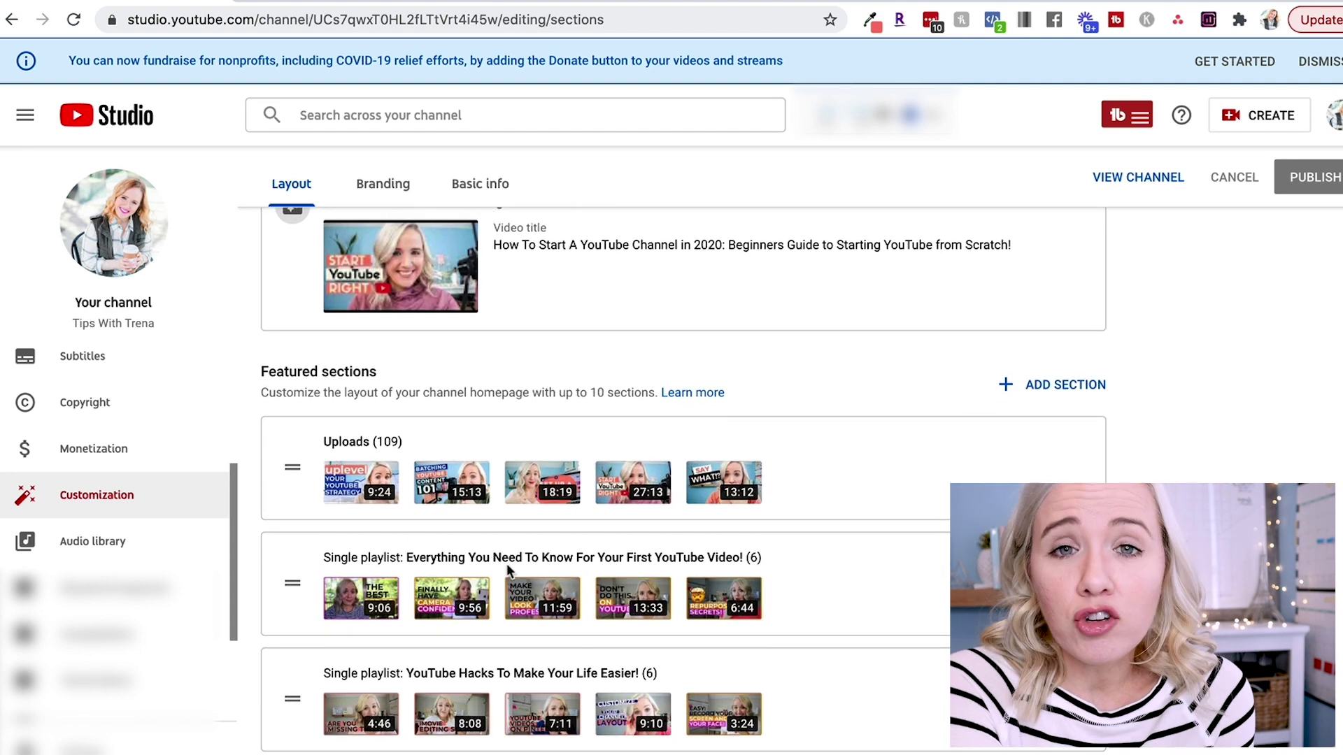
pyautogui.scroll(-10, 506, 564)
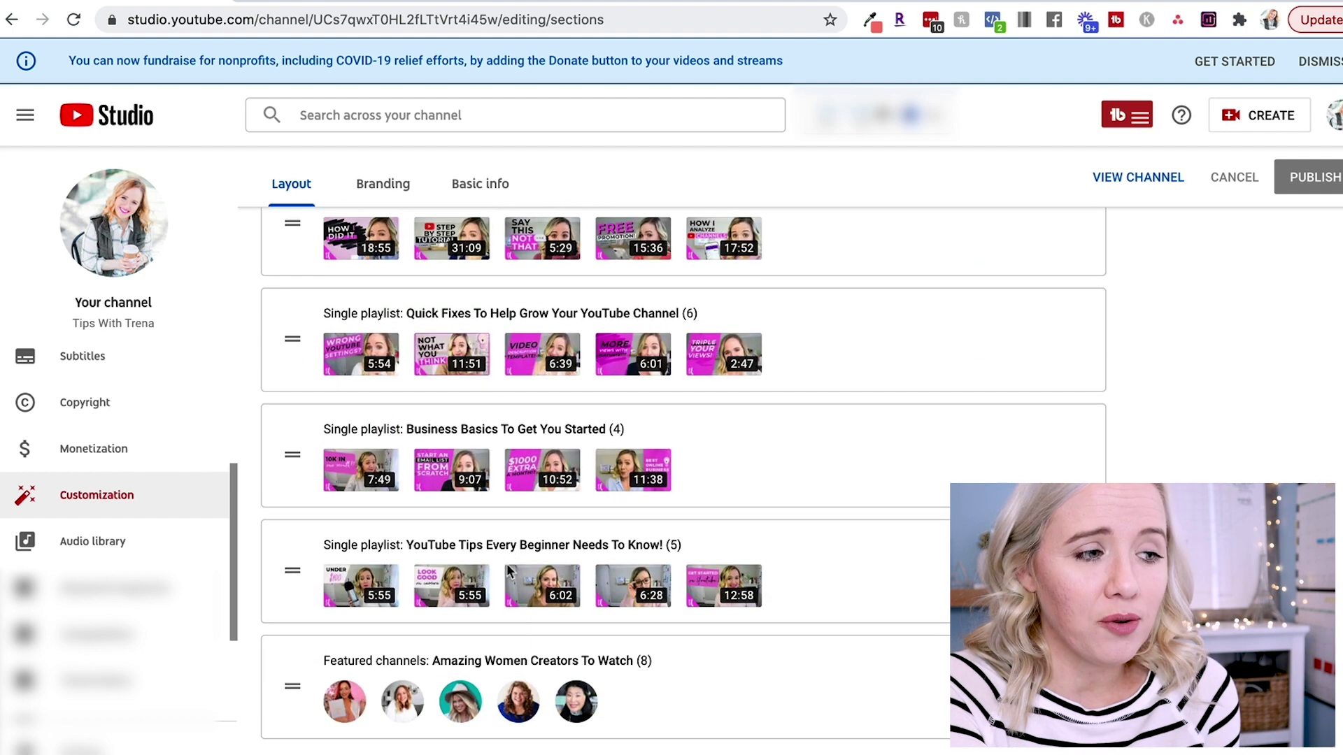
pyautogui.scroll(12, 624, 683)
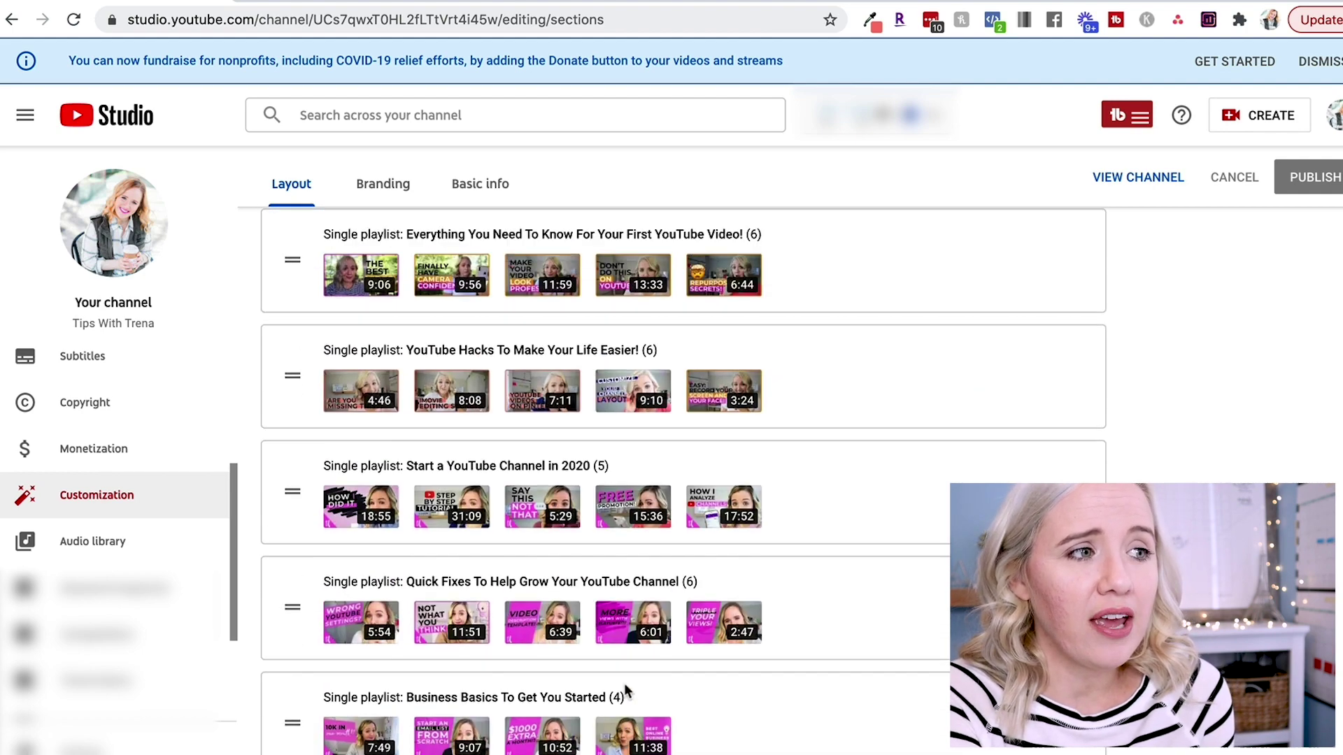
pyautogui.click(393, 241)
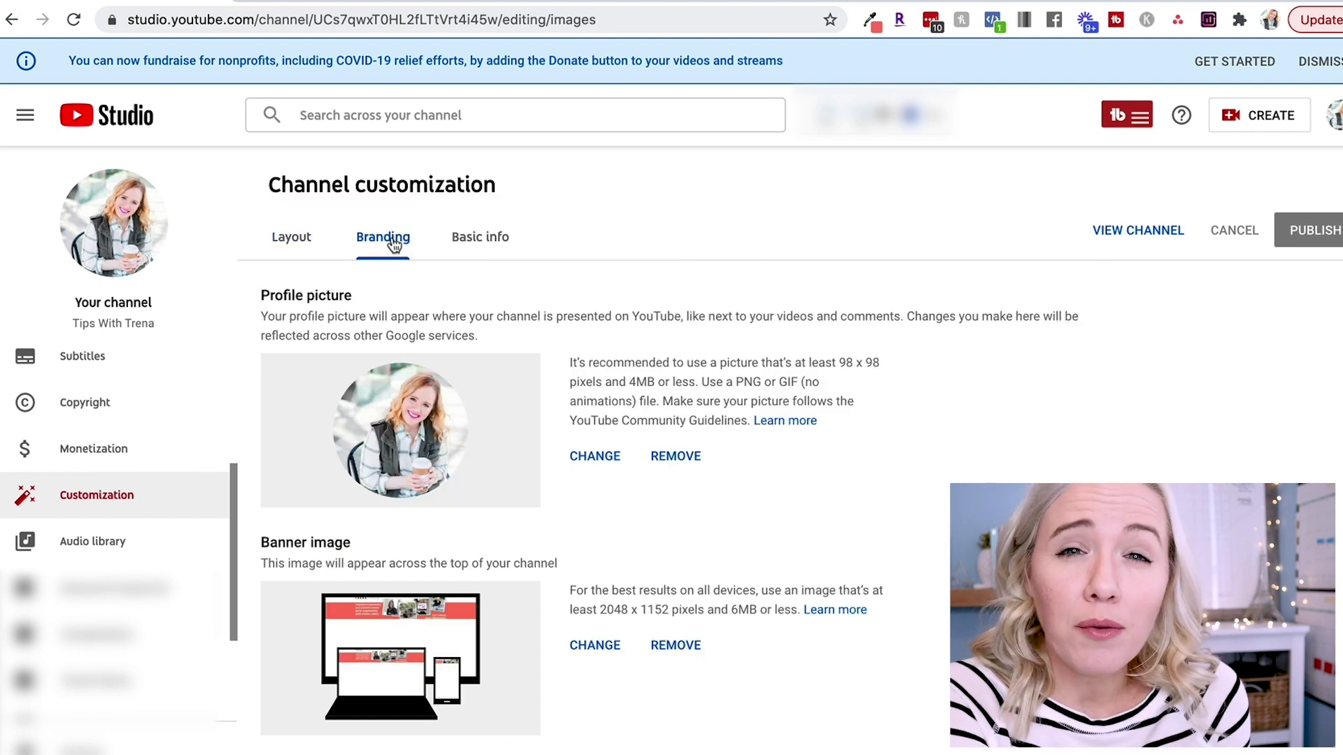
# Scroll past profile picture and banner to the video watermark set for the entire video.
pyautogui.scroll(-1, 475, 392)
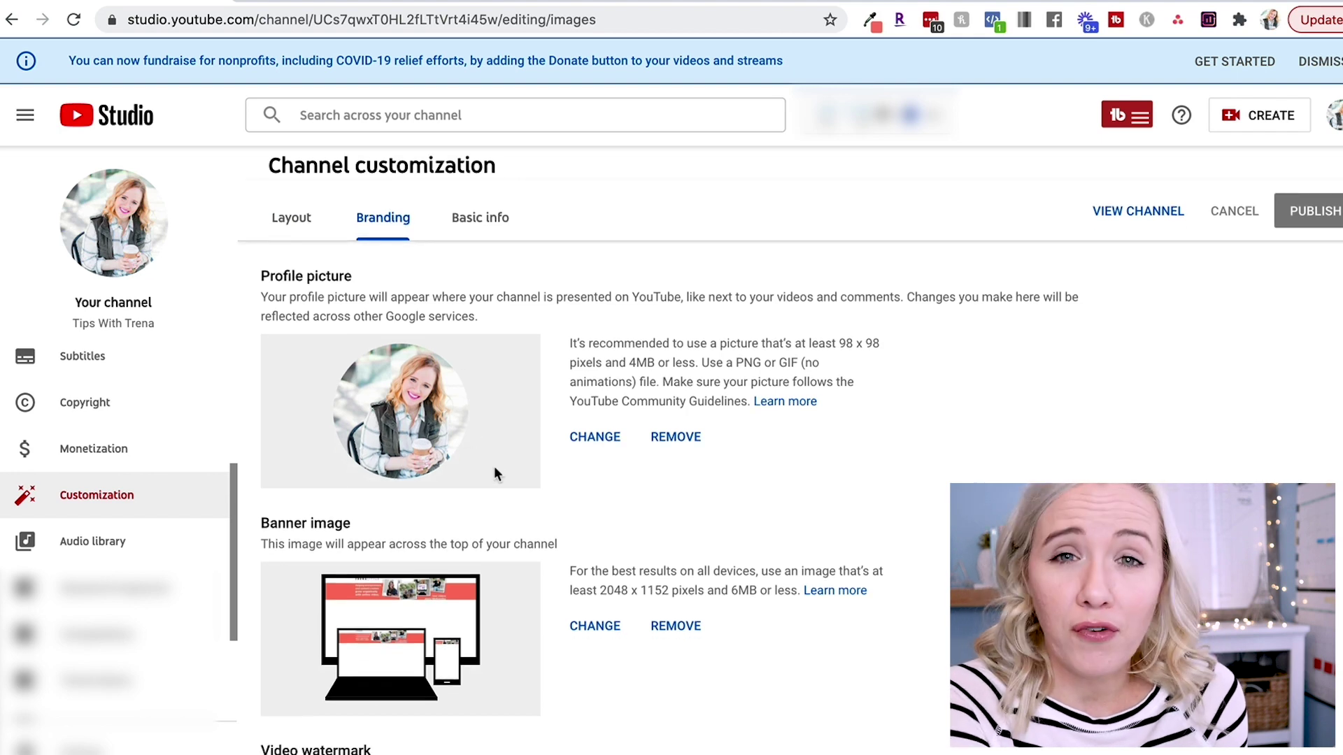
pyautogui.scroll(-2, 493, 466)
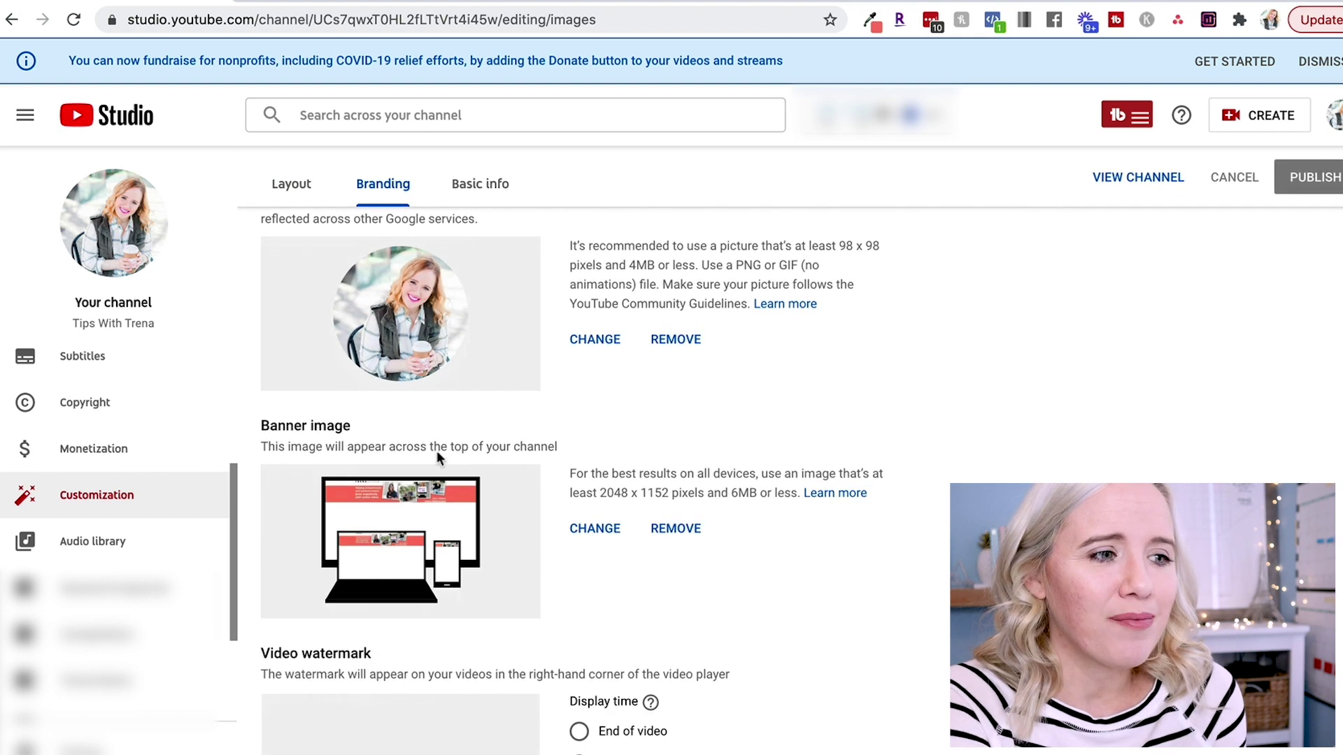
pyautogui.scroll(-1, 442, 576)
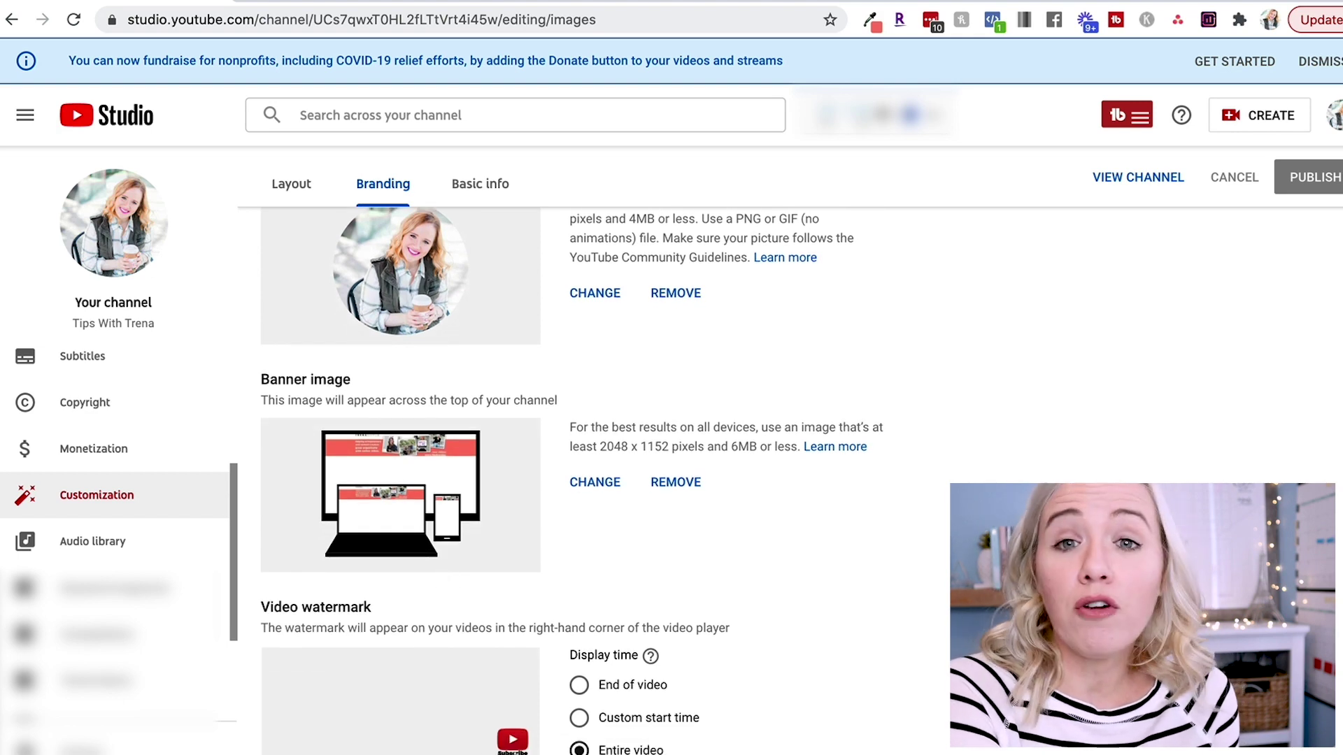
# Scroll through the Basic info name, description, channel URL and links, then go to the Audio library.
pyautogui.click(481, 185)
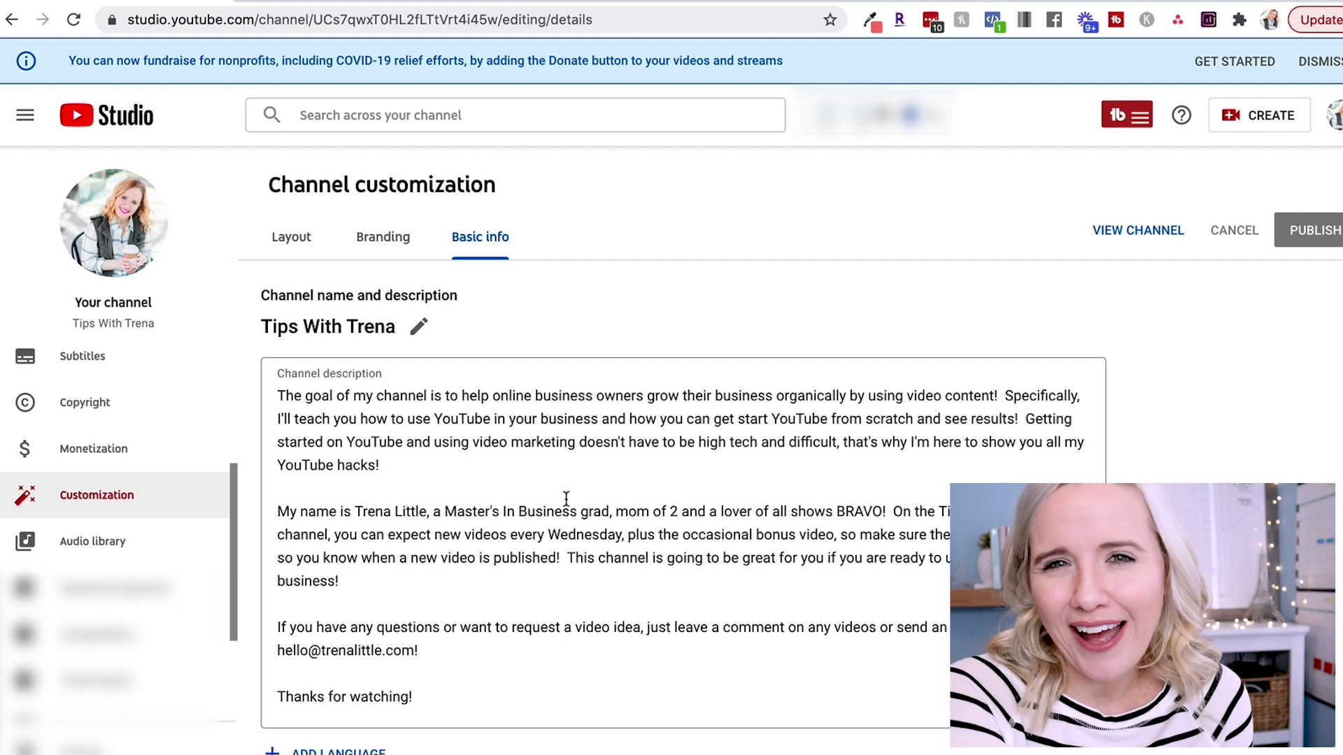
pyautogui.scroll(-6, 566, 498)
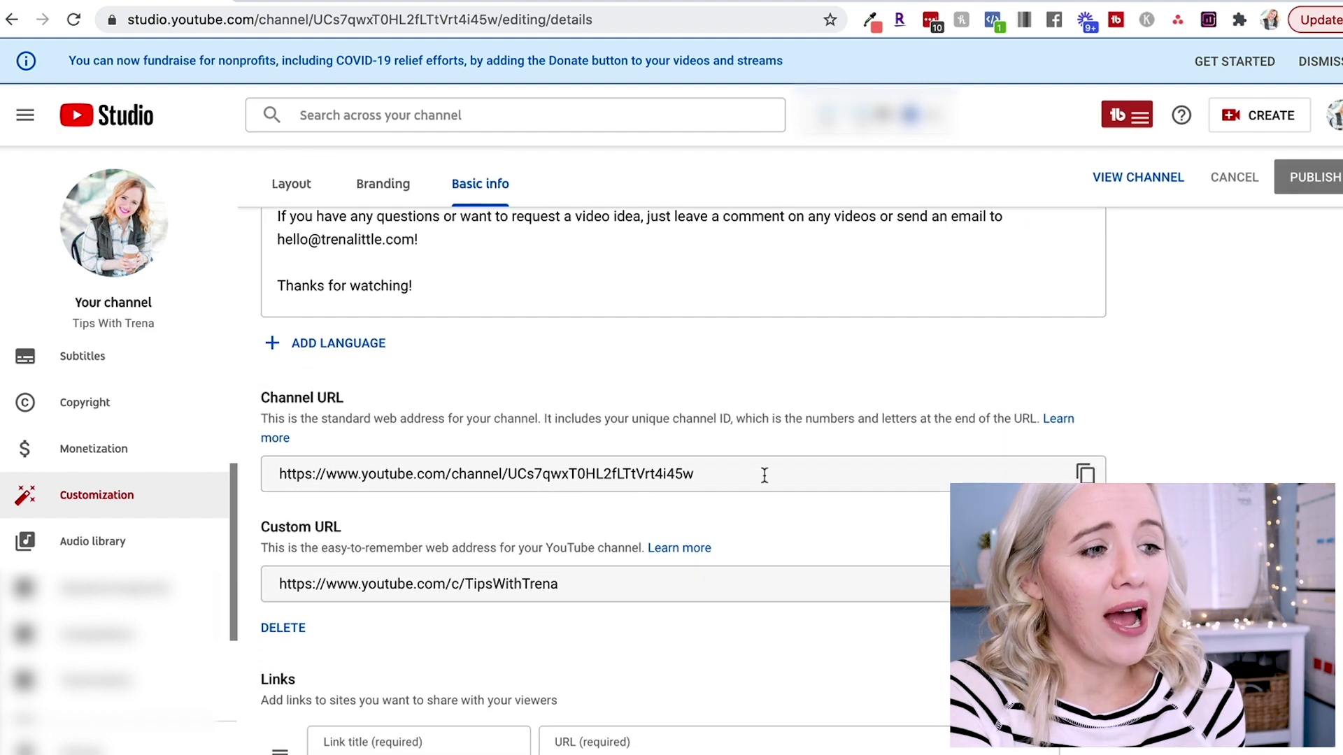
pyautogui.scroll(-1, 776, 465)
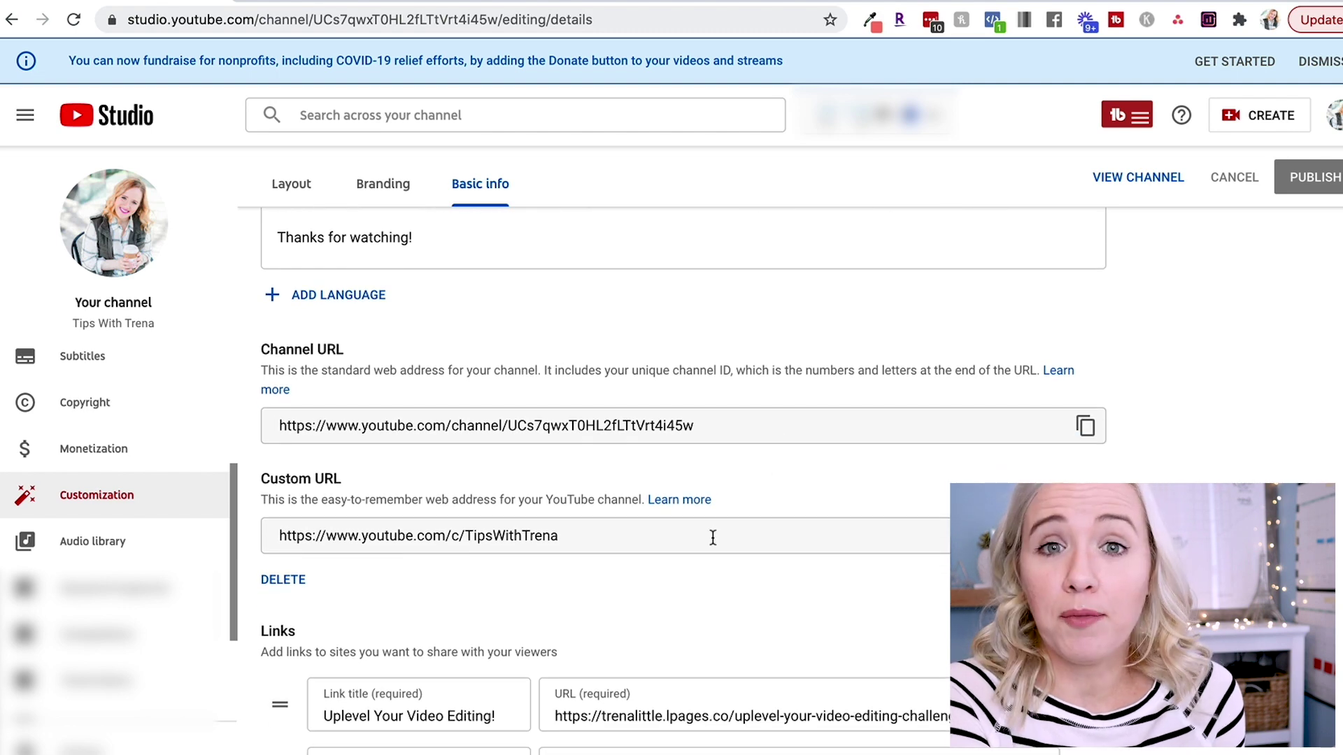
pyautogui.scroll(-5, 713, 538)
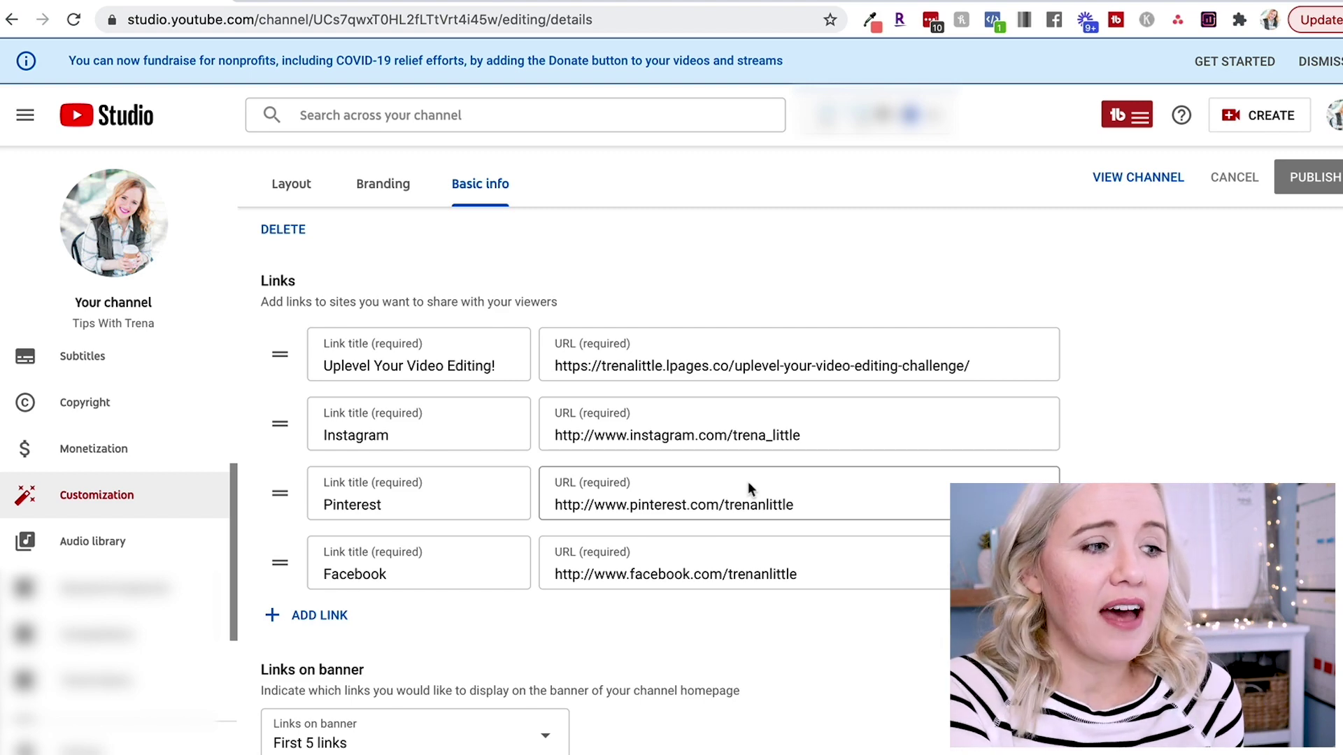
pyautogui.scroll(-2, 749, 482)
pyautogui.click(105, 545)
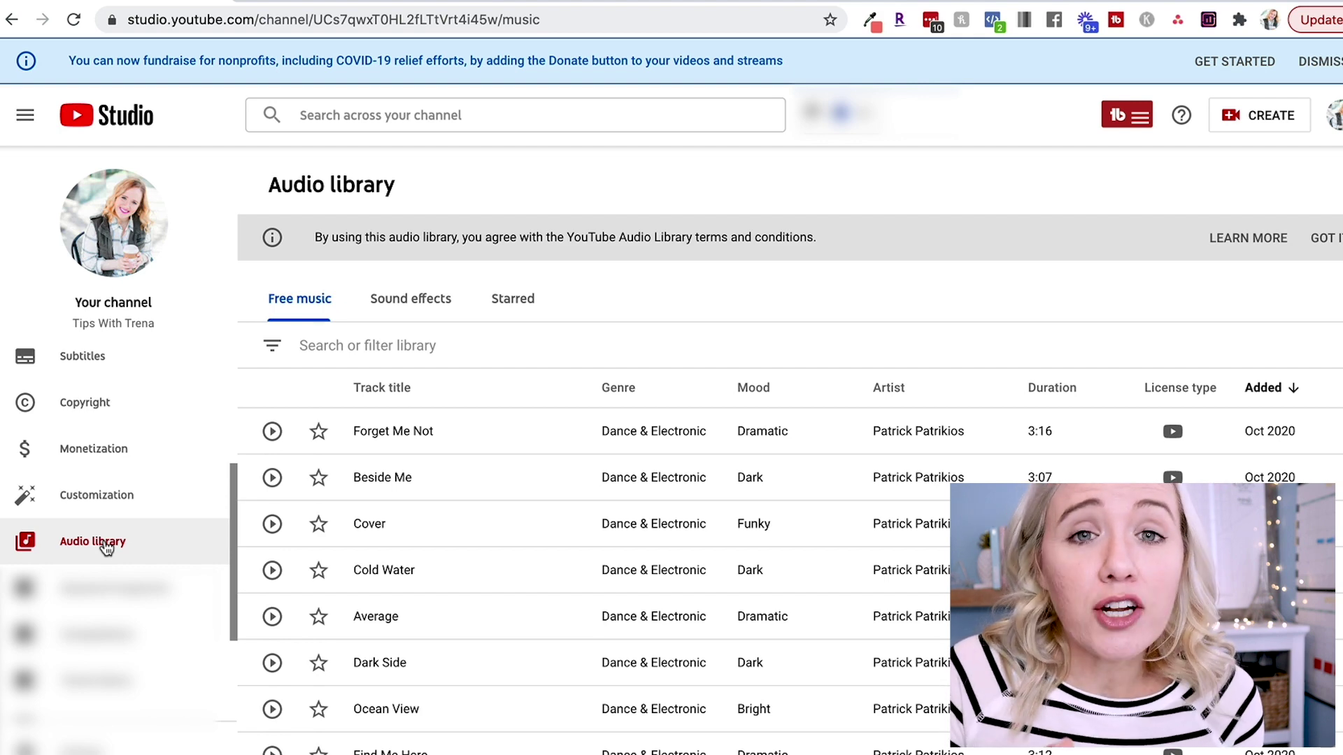
# Filter the free music tracks to the Bright mood.
pyautogui.scroll(-1, 498, 548)
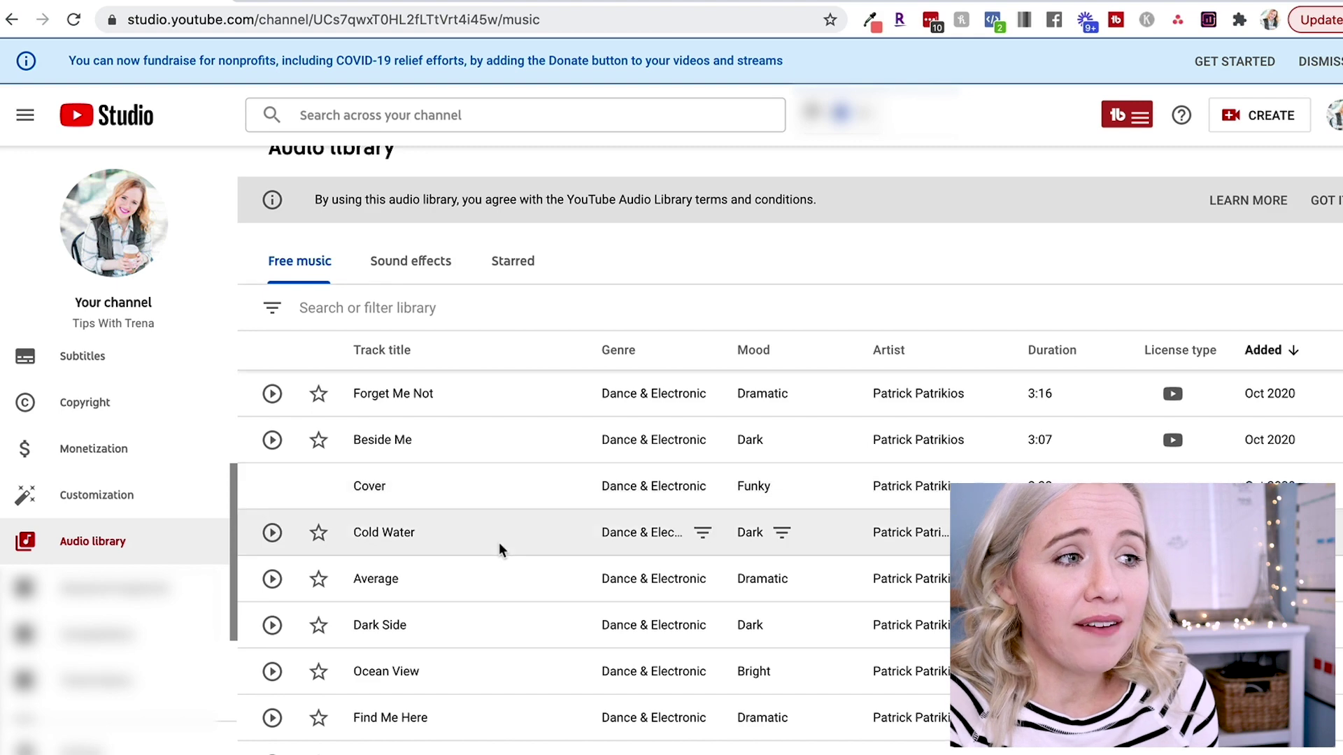
pyautogui.scroll(-1, 498, 543)
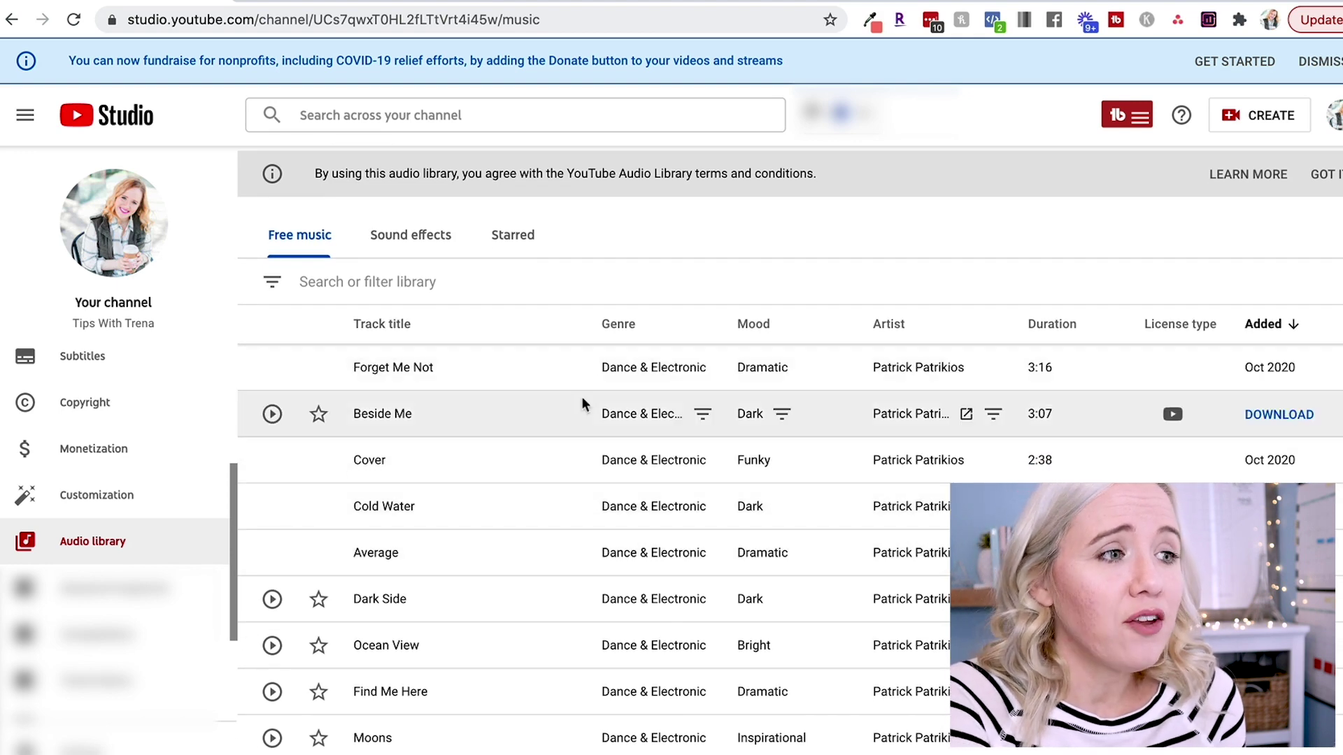
pyautogui.scroll(2, 582, 396)
pyautogui.click(425, 346)
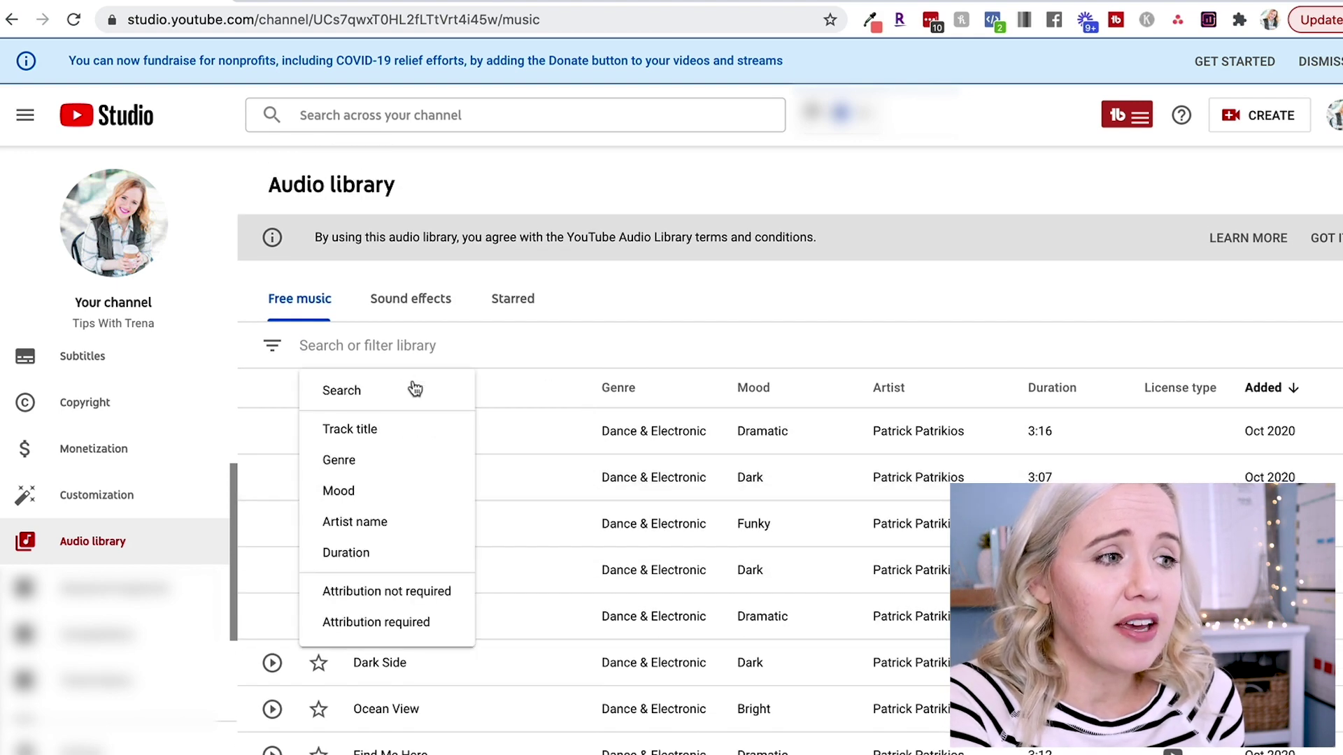
pyautogui.click(366, 490)
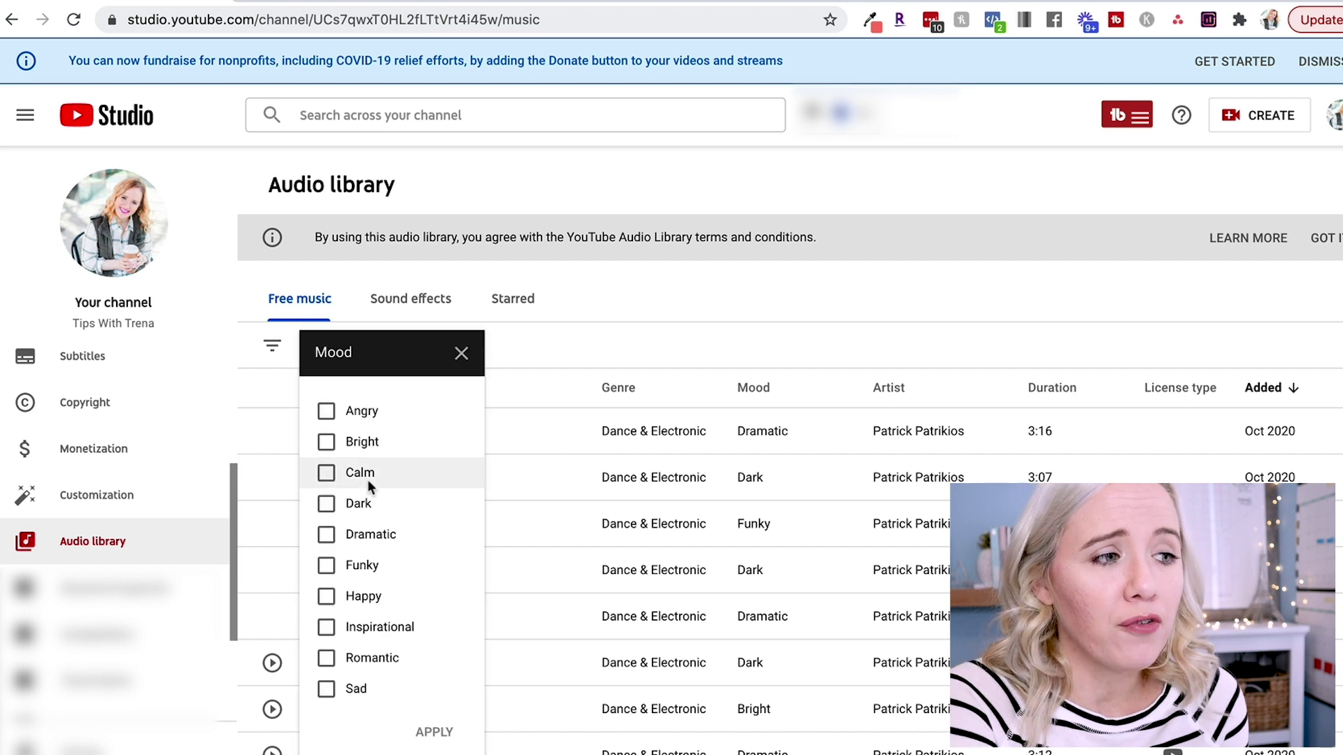
pyautogui.click(326, 444)
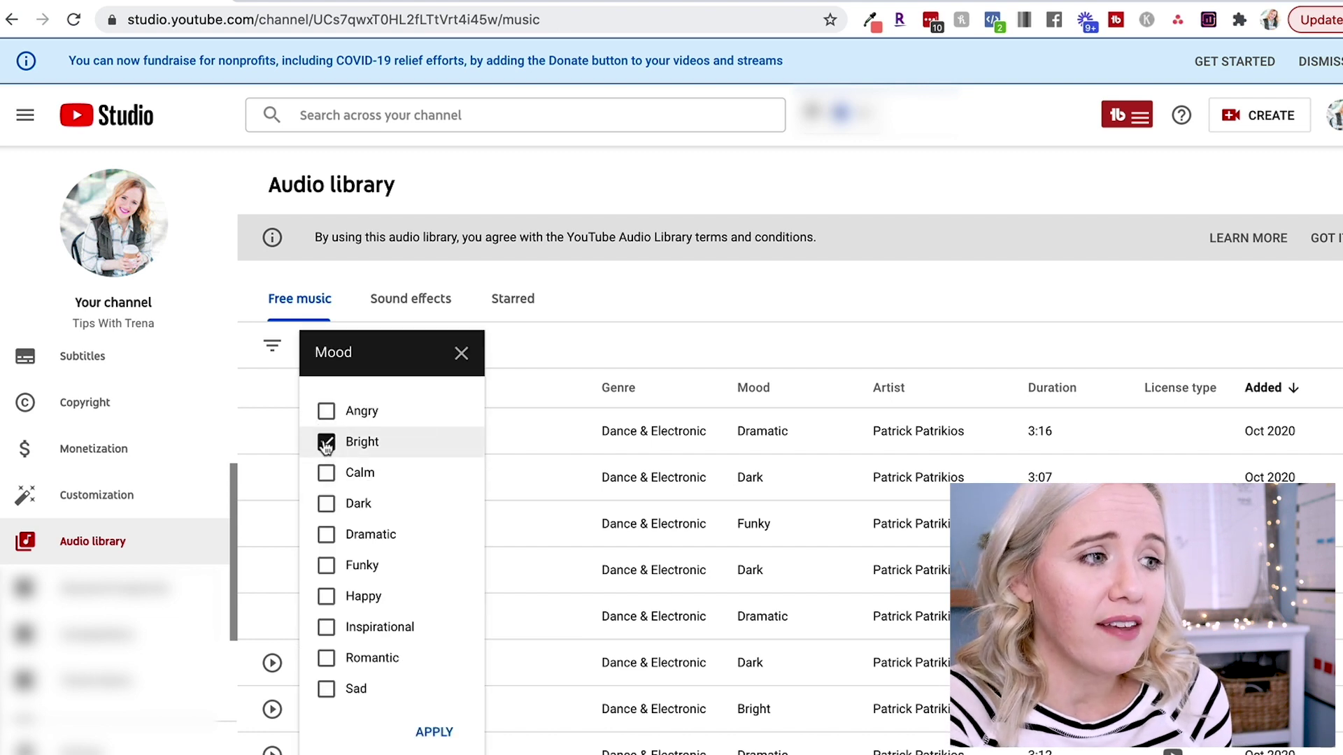
pyautogui.click(435, 730)
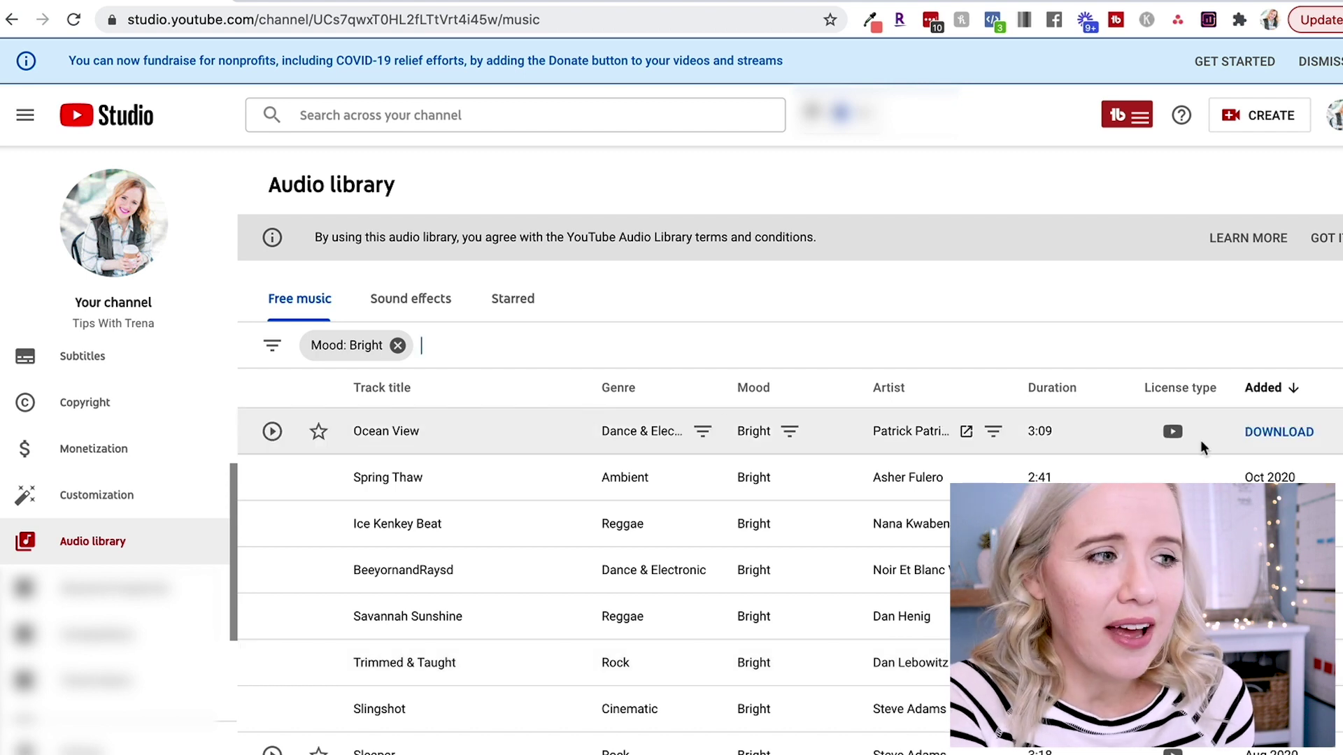
# Play and pause a preview of Spring Thaw, then switch to the Sound effects tab.
pyautogui.click(272, 478)
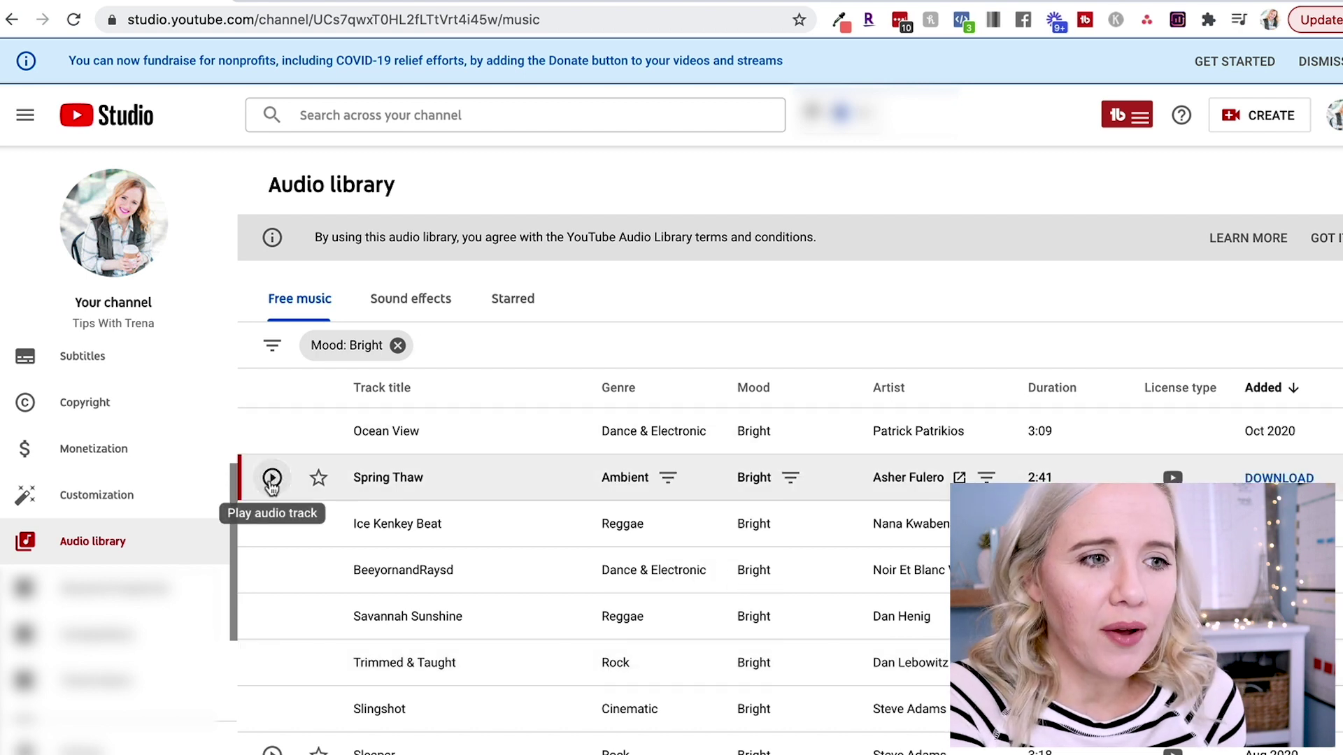
pyautogui.click(272, 479)
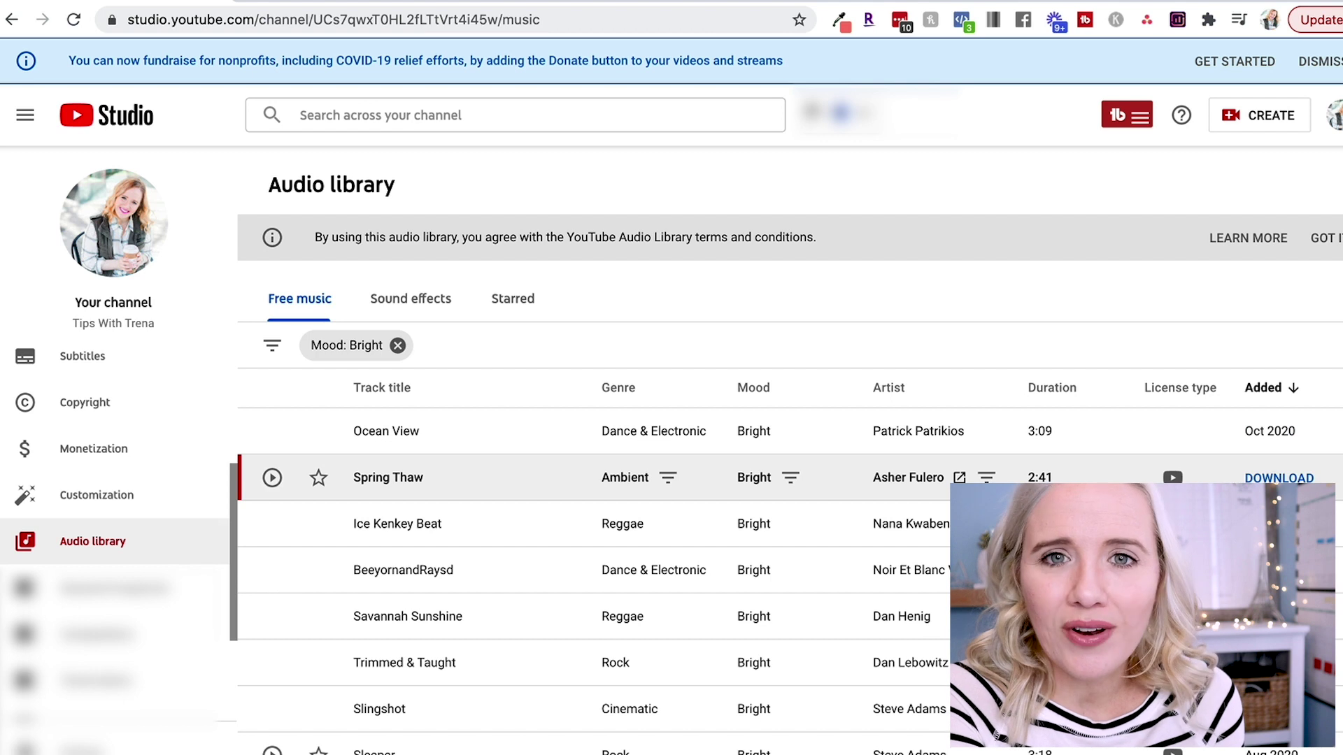
pyautogui.click(420, 308)
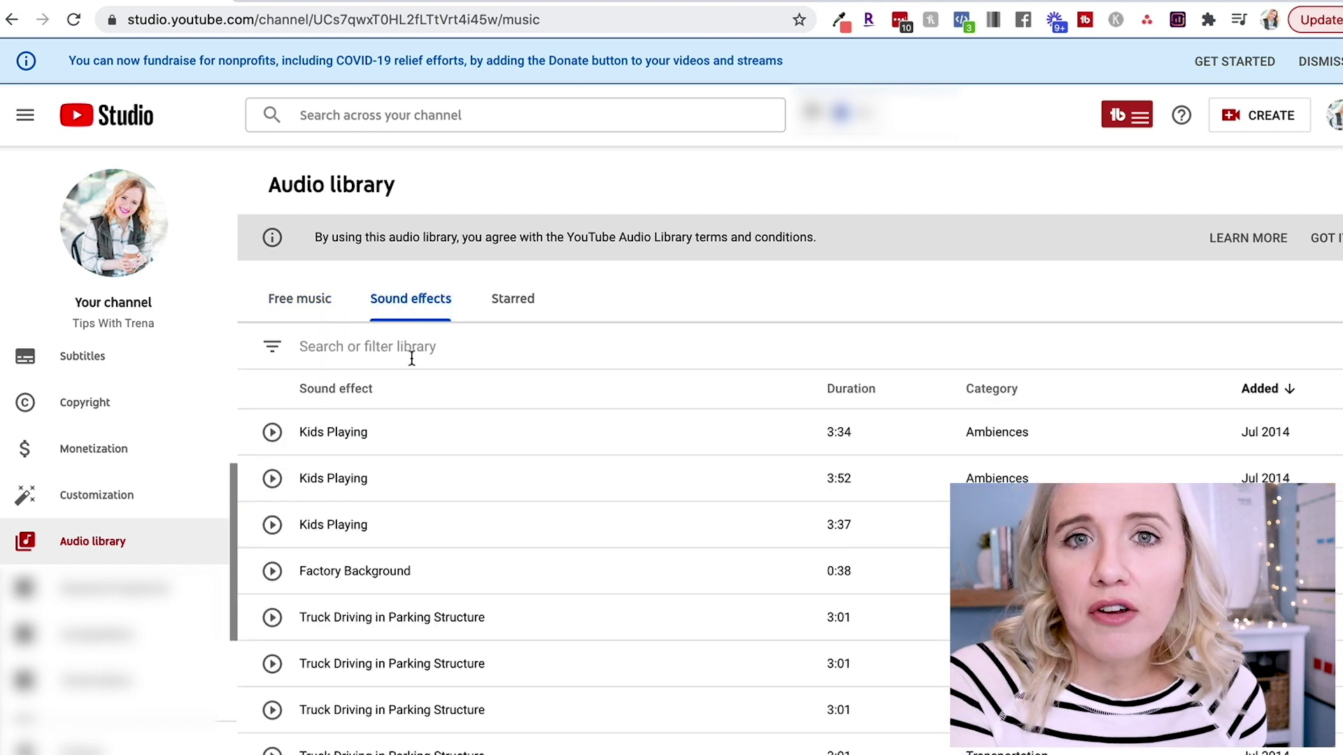
pyautogui.moveTo(423, 432)
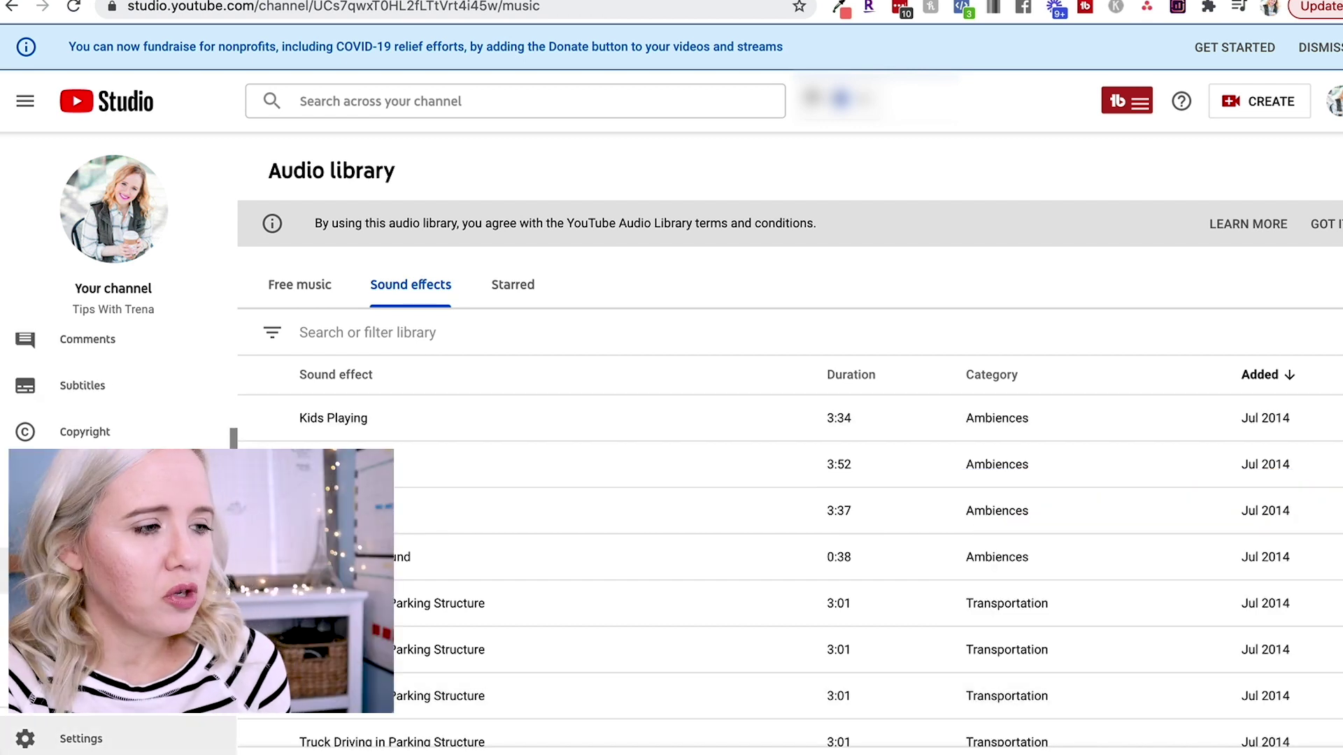
# In the channel Settings, review the Basic info, Advanced settings audience options and Feature eligibility tabs.
pyautogui.click(72, 743)
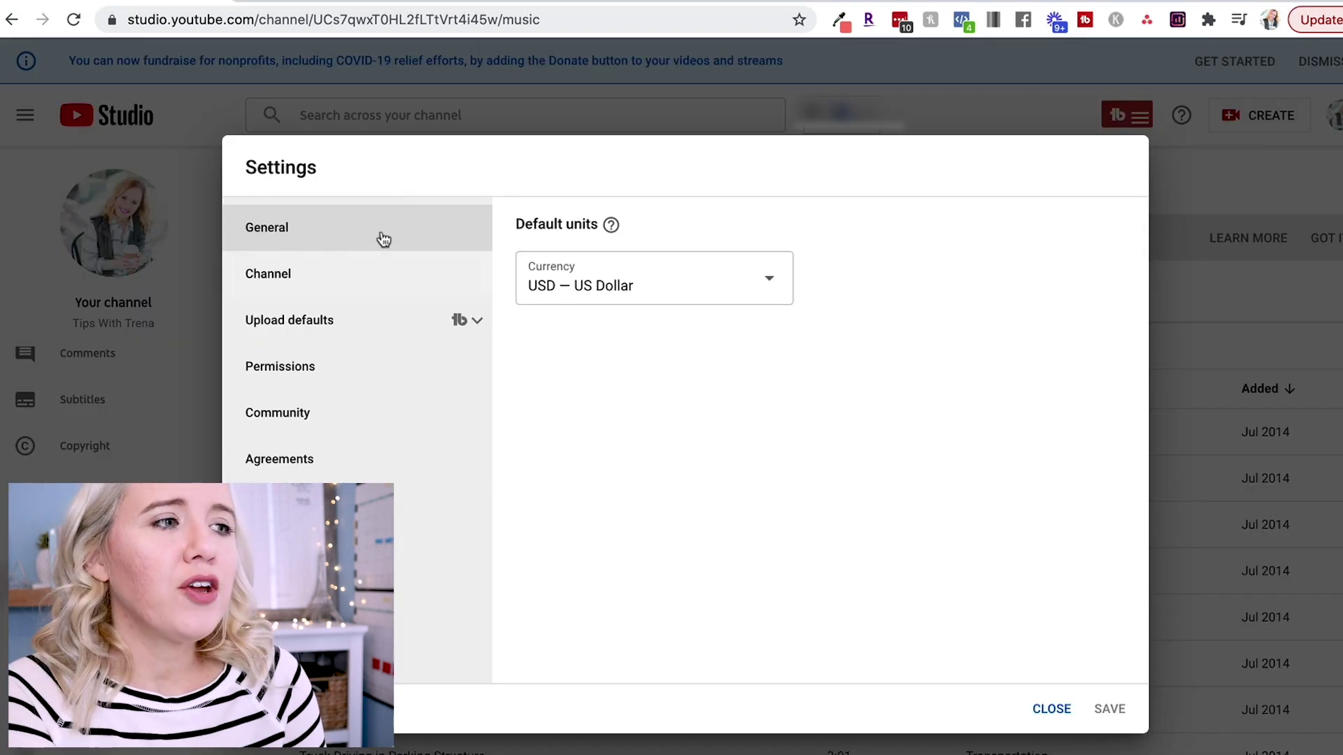
pyautogui.click(346, 285)
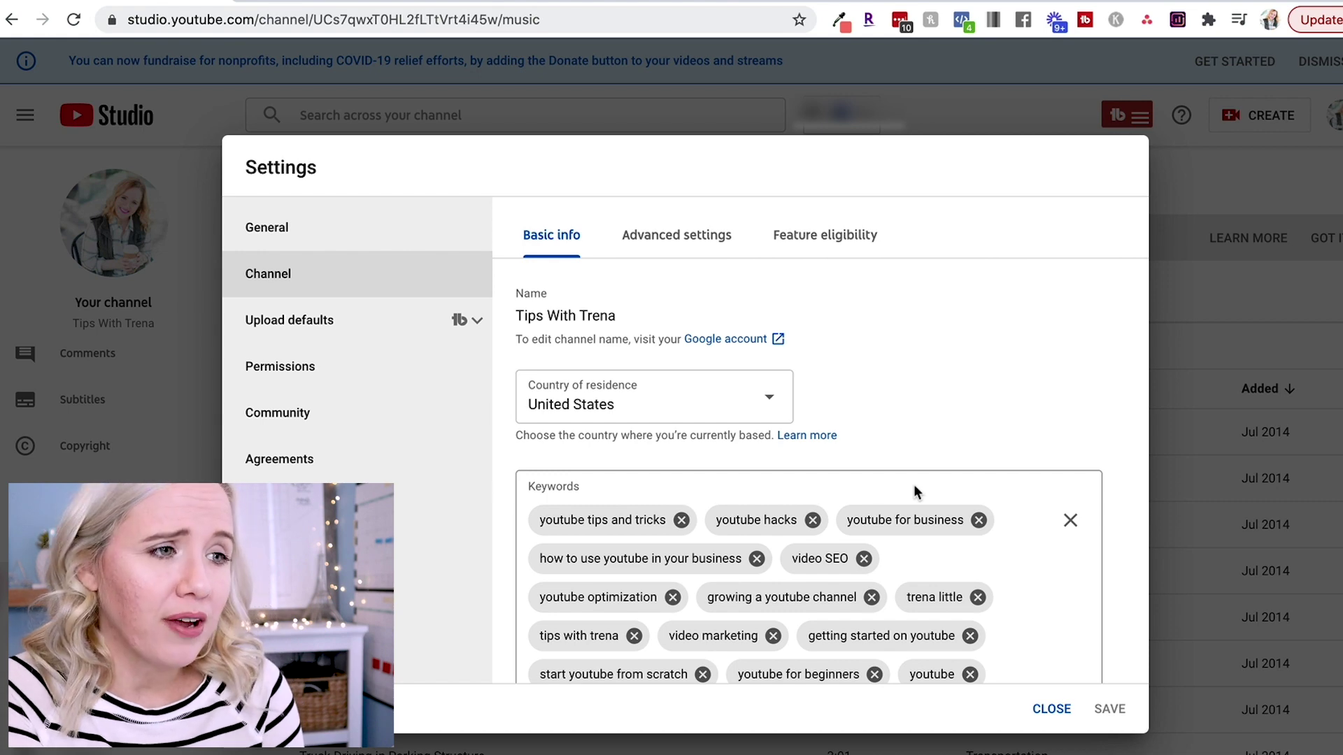
pyautogui.click(676, 235)
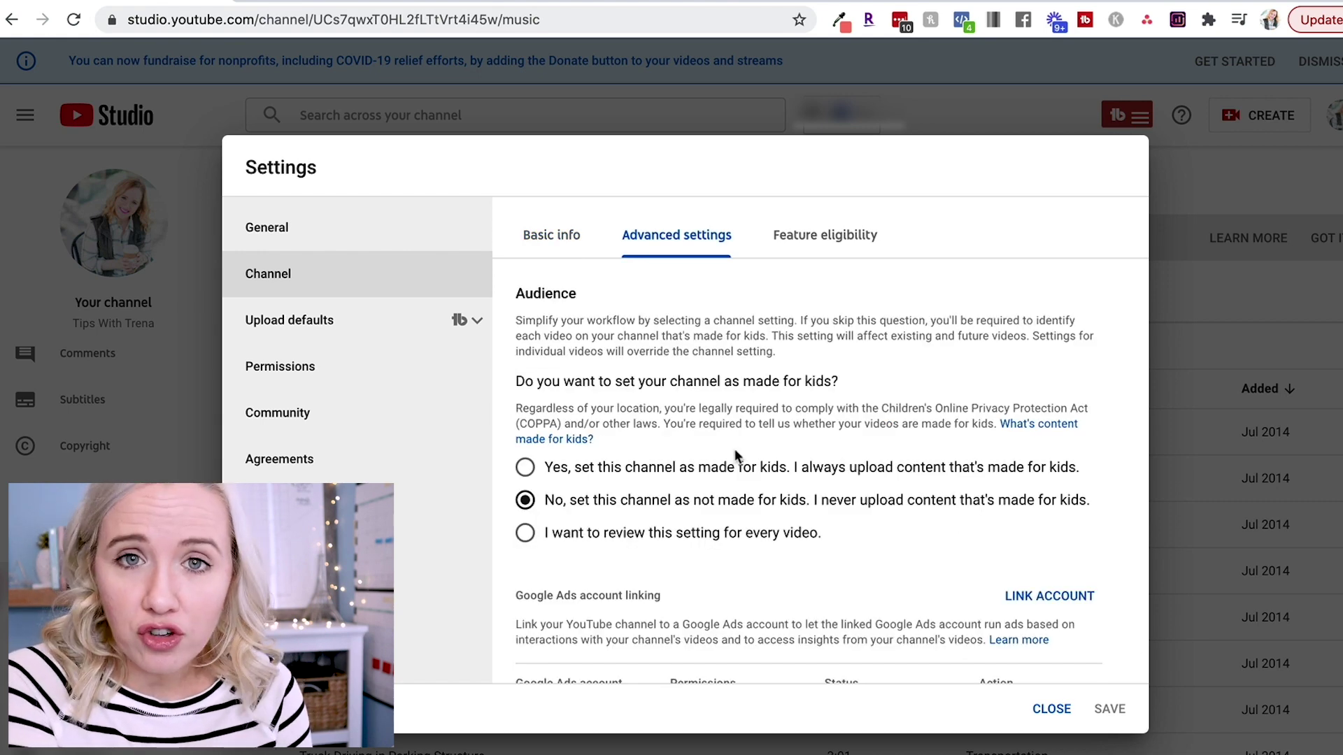
pyautogui.click(843, 250)
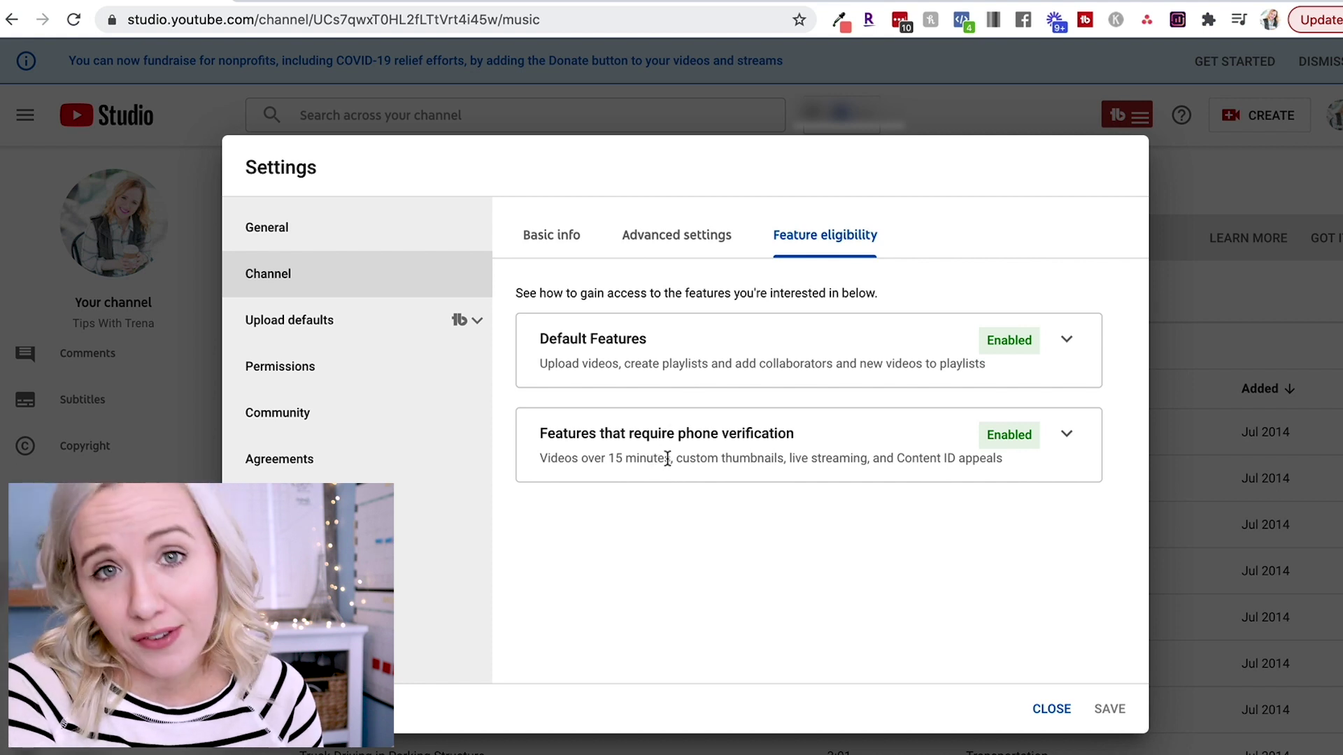
# Show Upload defaults and scroll through the default description of resource, course and camera-gear links.
pyautogui.click(314, 322)
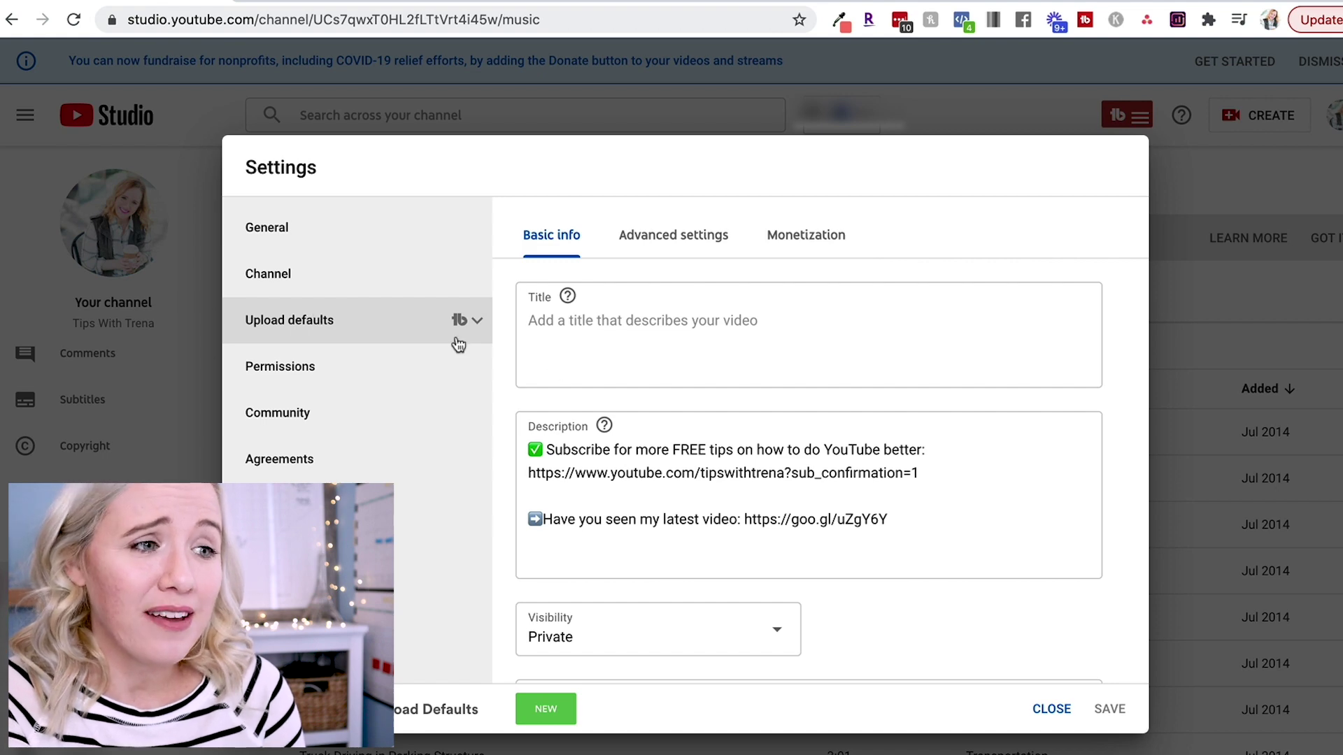
pyautogui.scroll(-2, 668, 507)
pyautogui.scroll(-5, 668, 508)
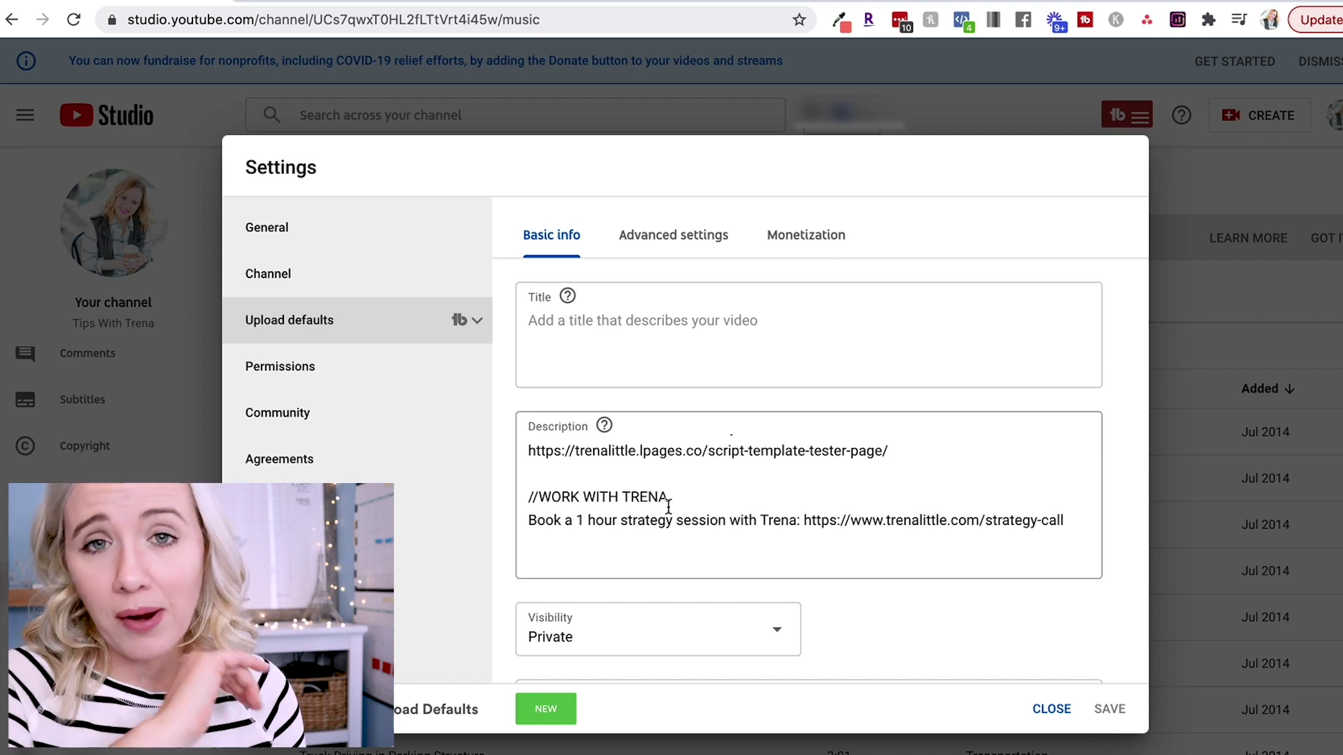
pyautogui.scroll(-3, 669, 506)
pyautogui.scroll(-2, 860, 582)
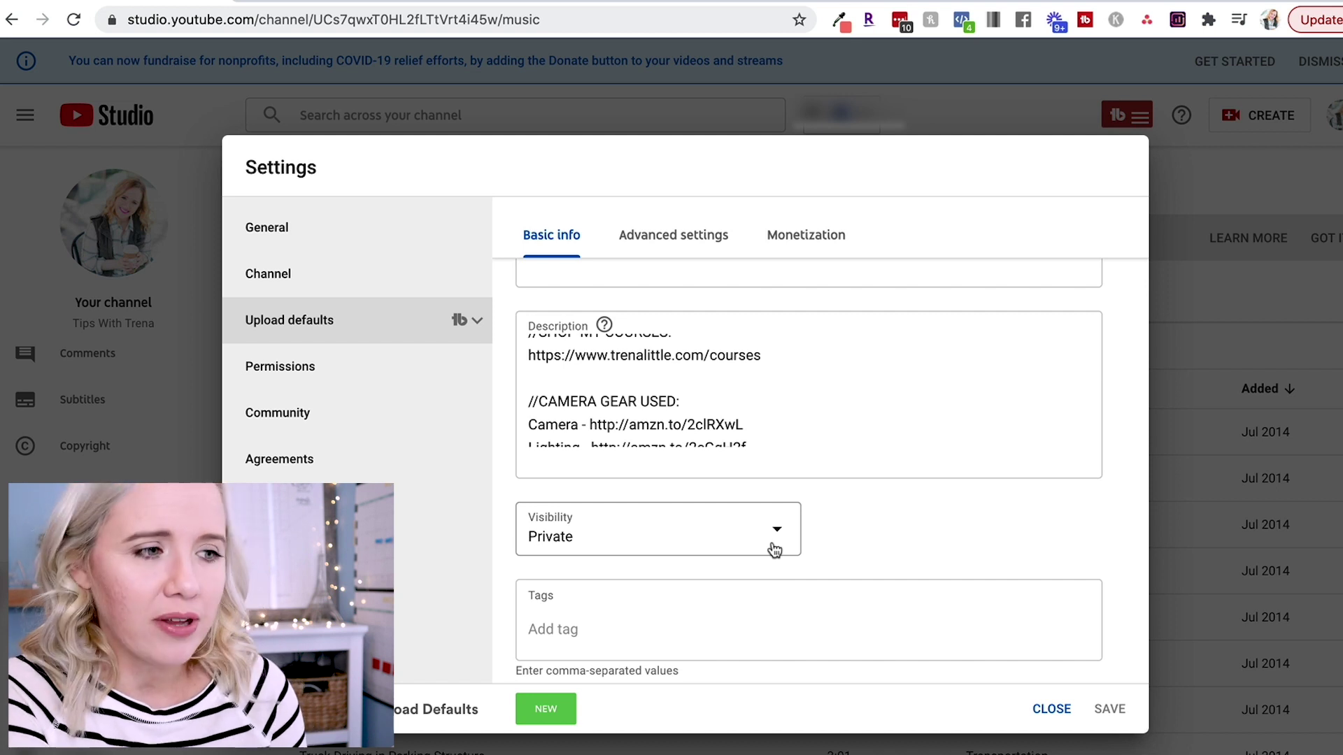
# Show the Permissions page with its Brand Account roles and move-to-Studio option.
pyautogui.click(339, 386)
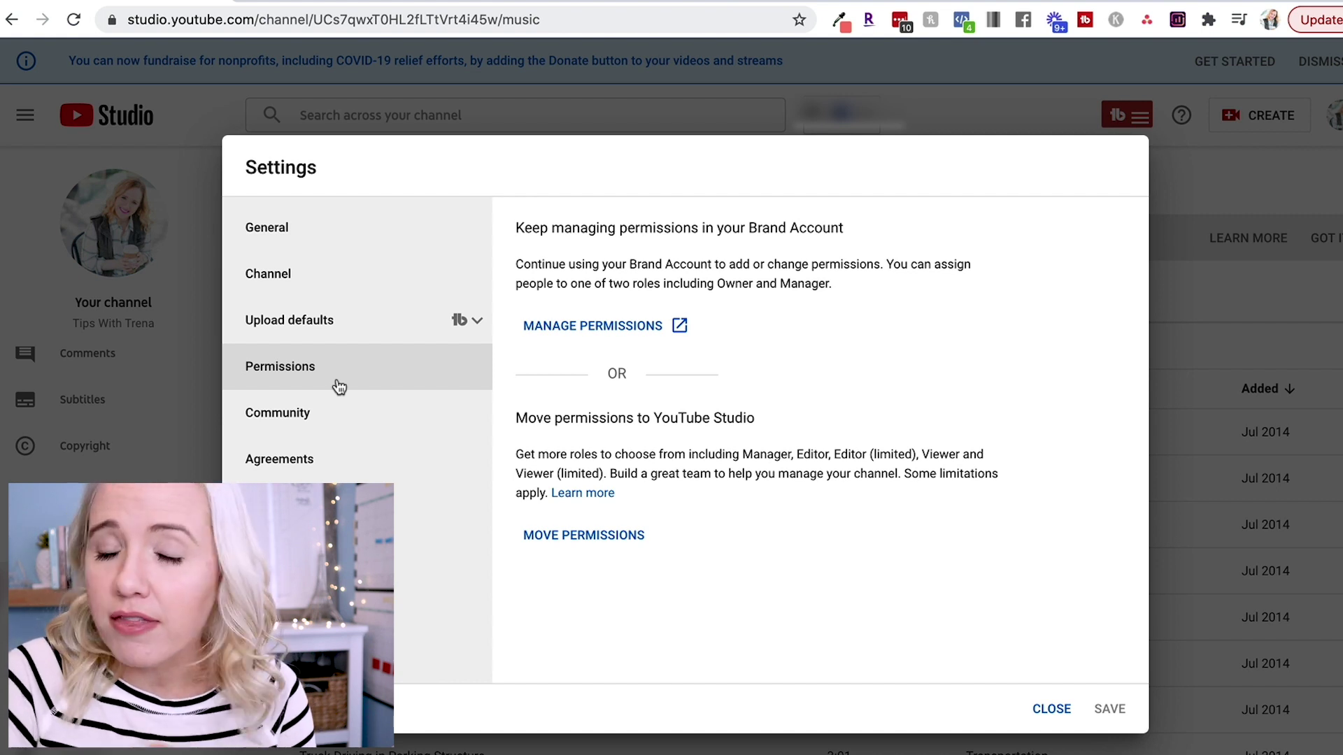
# Scroll through the Community Automated Filters list of moderators, approved users, hidden users and blocked words.
pyautogui.click(319, 422)
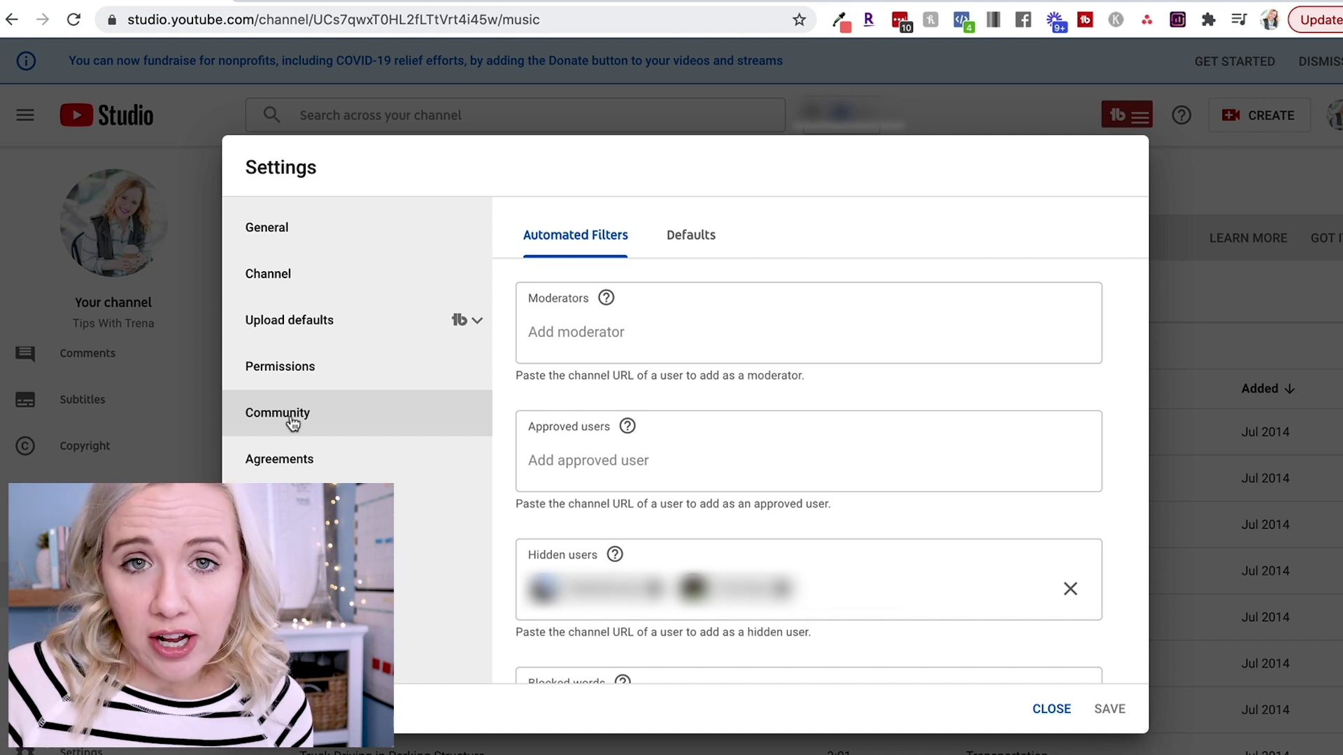
pyautogui.scroll(-3, 535, 486)
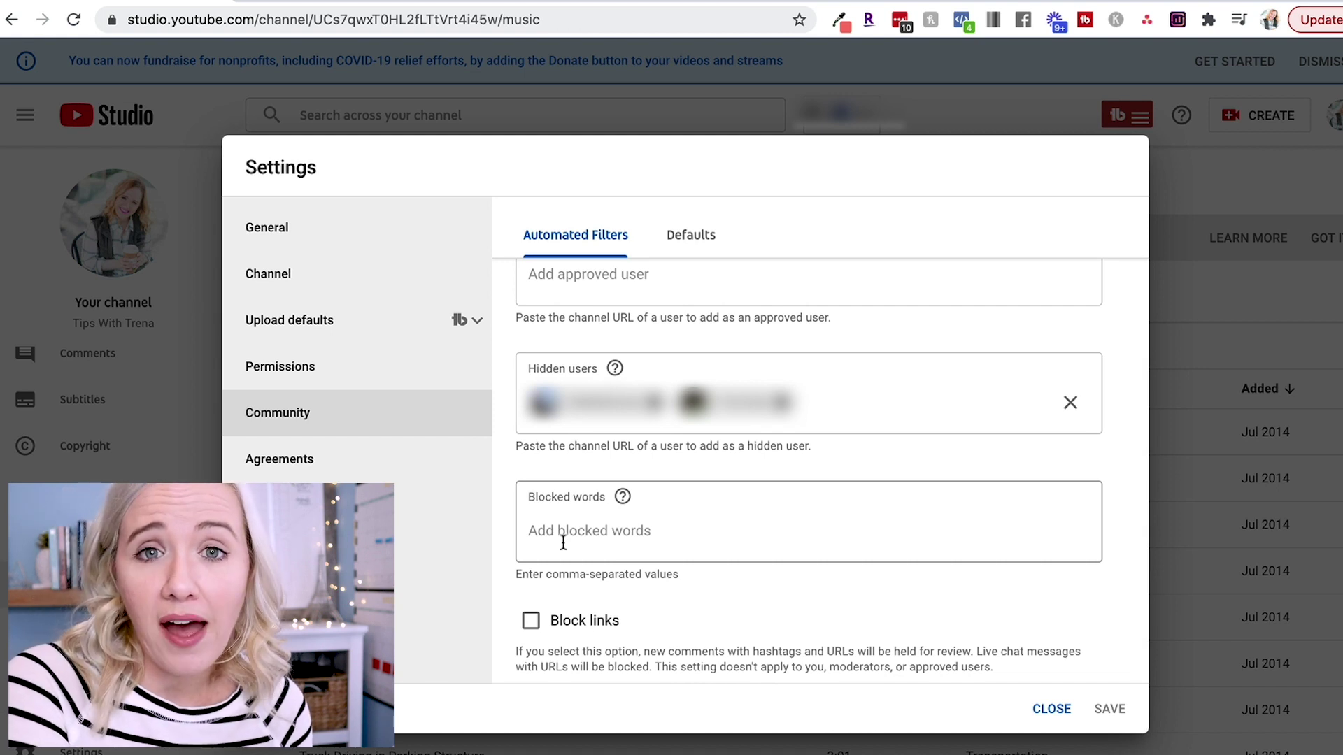
pyautogui.scroll(3, 563, 543)
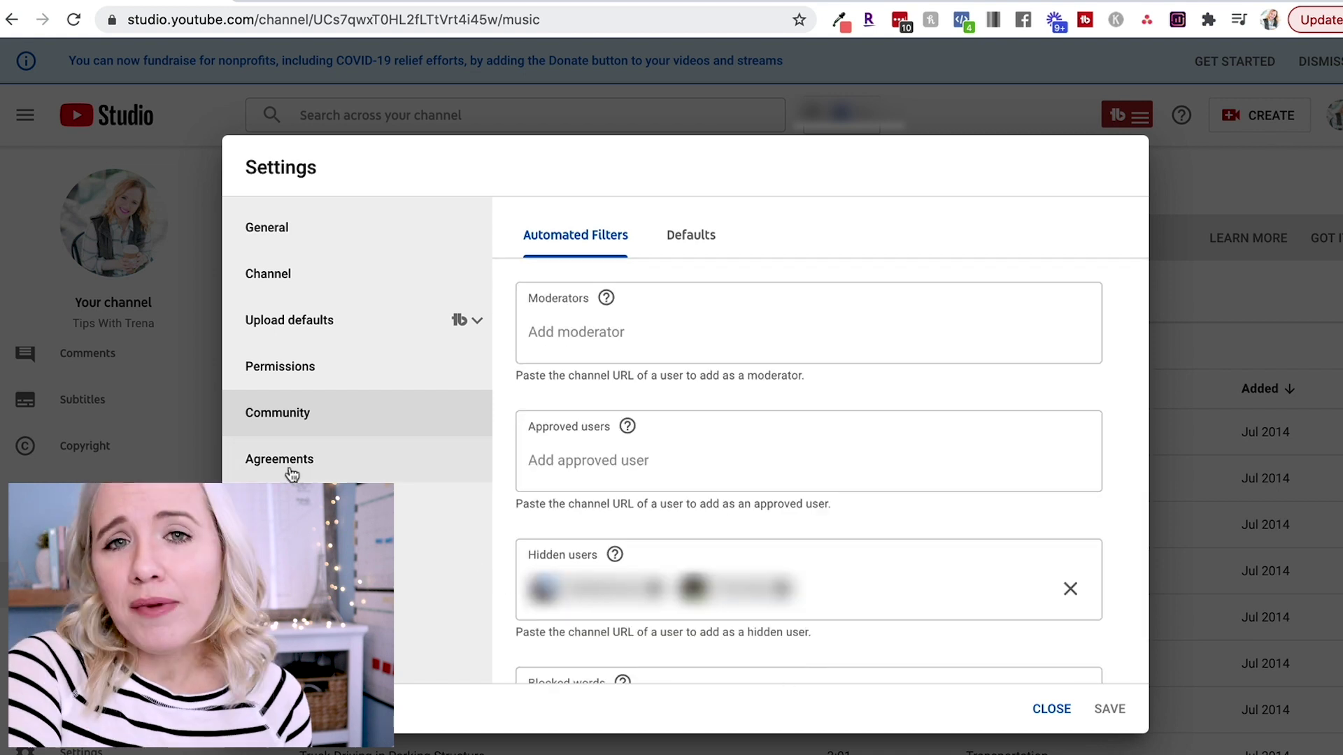